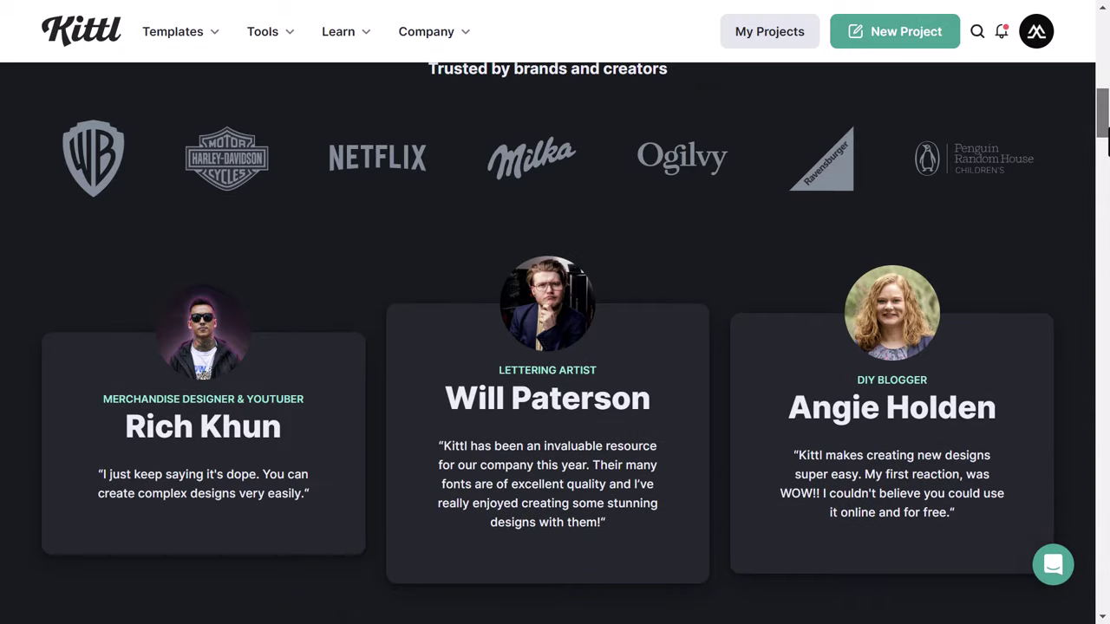
Scroll through the homepage's trending templates and open the On The Way eye design in the editor.
{"action": "left_click_drag", "start_coordinate": [1107, 134], "coordinate": [1108, 198]}
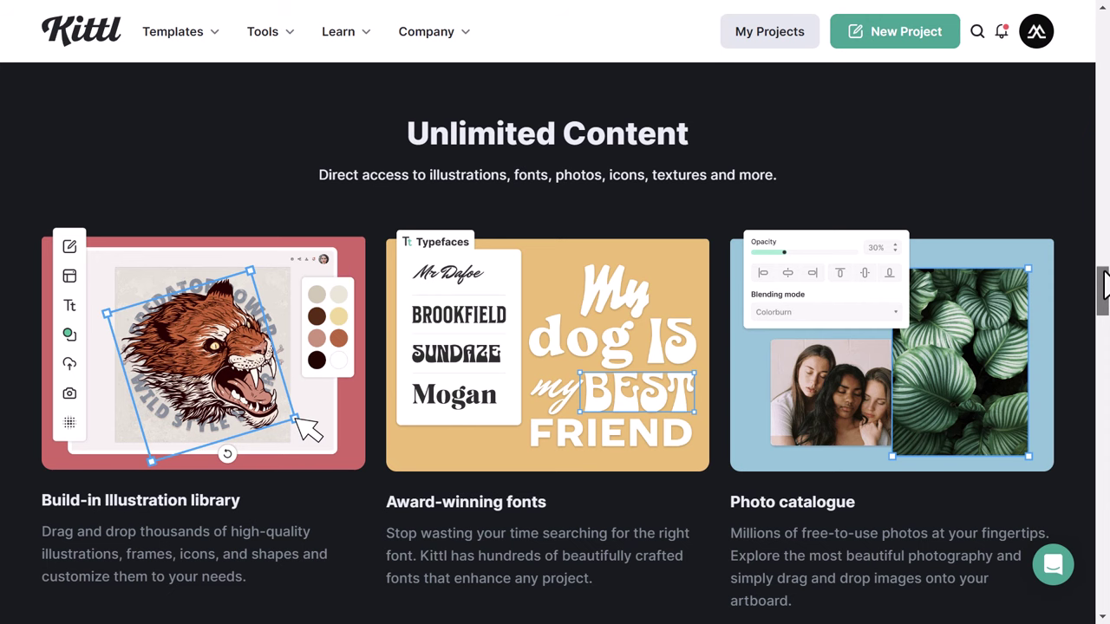
{"action": "left_click_drag", "start_coordinate": [1104, 287], "coordinate": [1104, 334]}
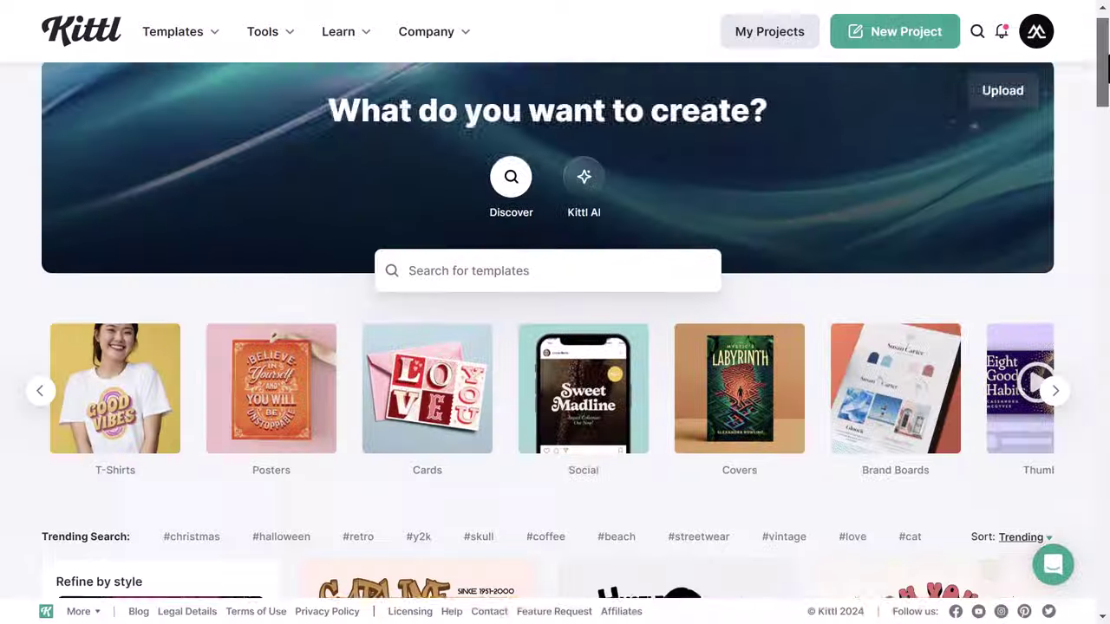
{"action": "left_click_drag", "start_coordinate": [1104, 96], "coordinate": [1093, 282]}
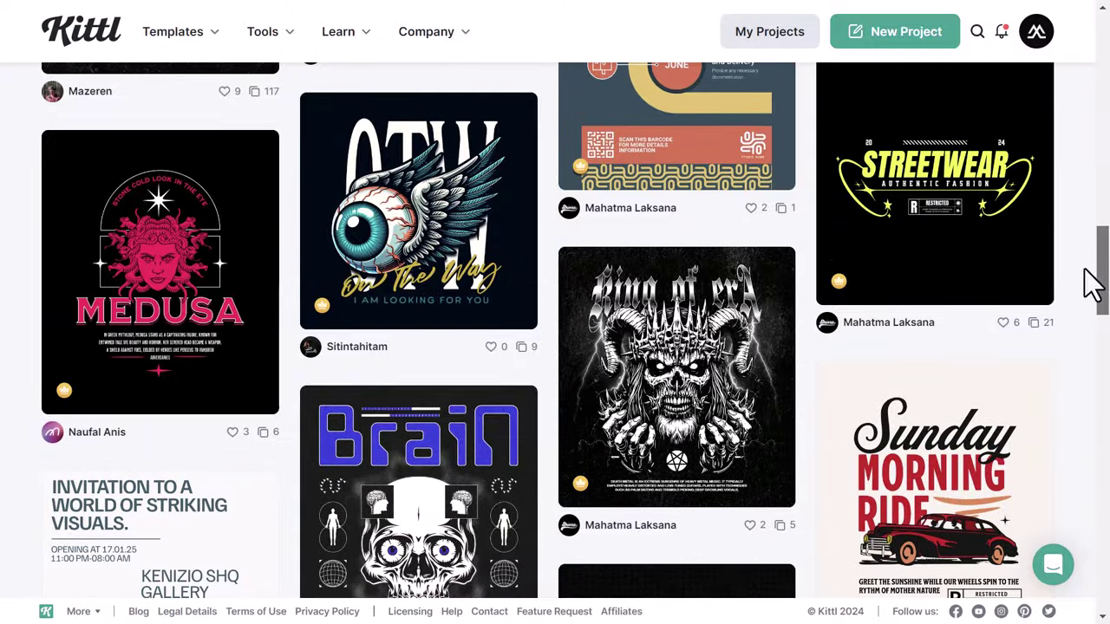
{"action": "left_click", "coordinate": [449, 227]}
Drag the winged-eye image around, then compare the pricing plans and choose the Pro plan.
{"action": "left_click_drag", "start_coordinate": [482, 308], "coordinate": [529, 267]}
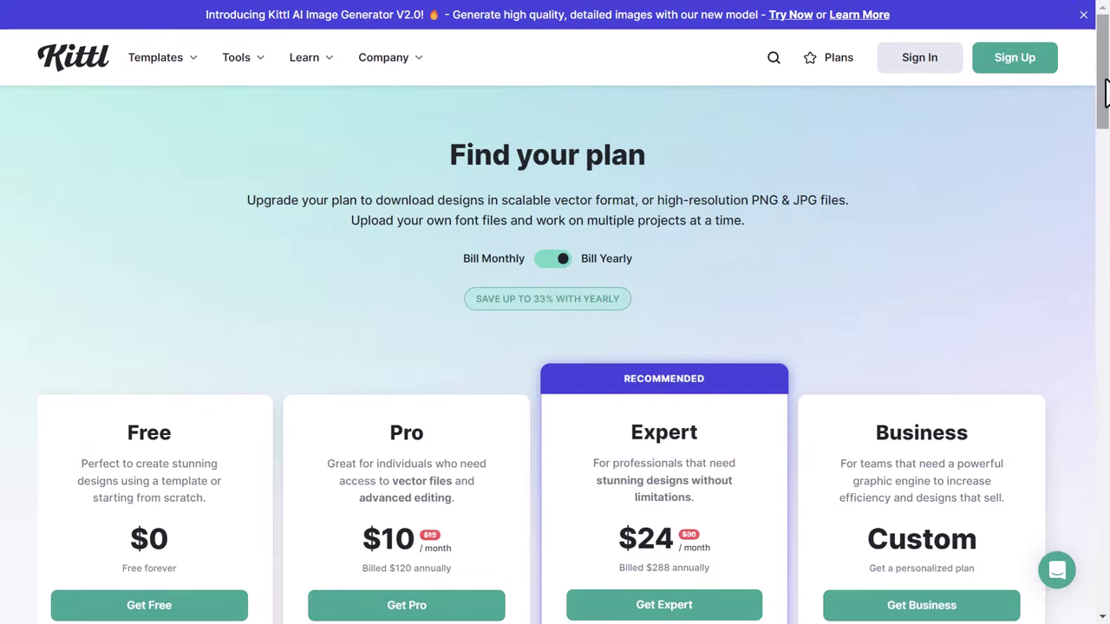
{"action": "scroll", "coordinate": [1106, 91], "scroll_direction": "down", "scroll_amount": 3}
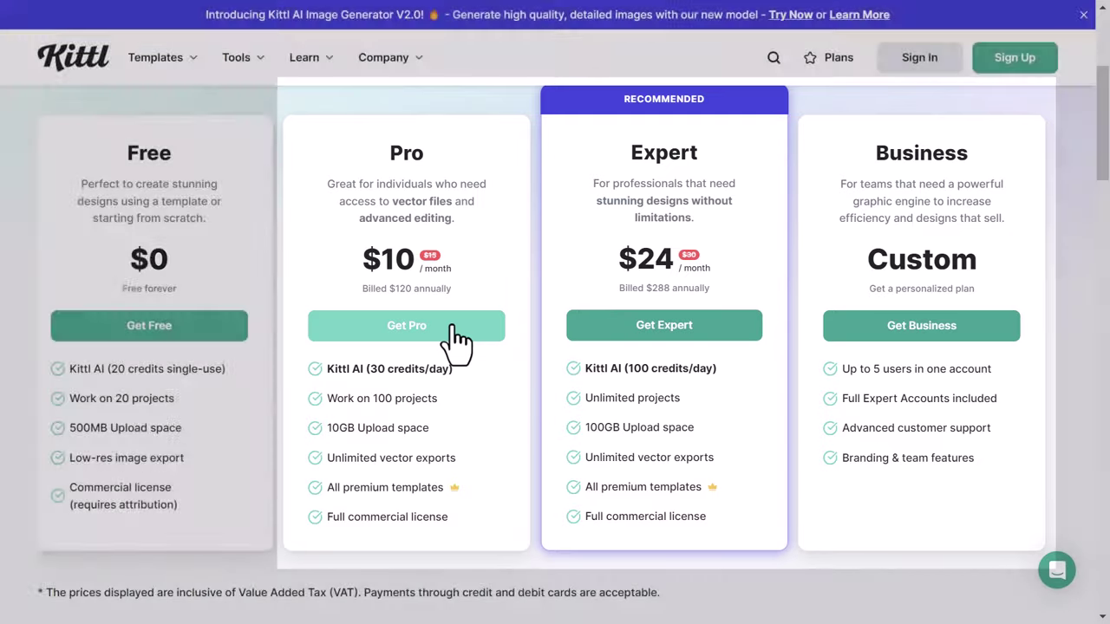
{"action": "left_click", "coordinate": [453, 330]}
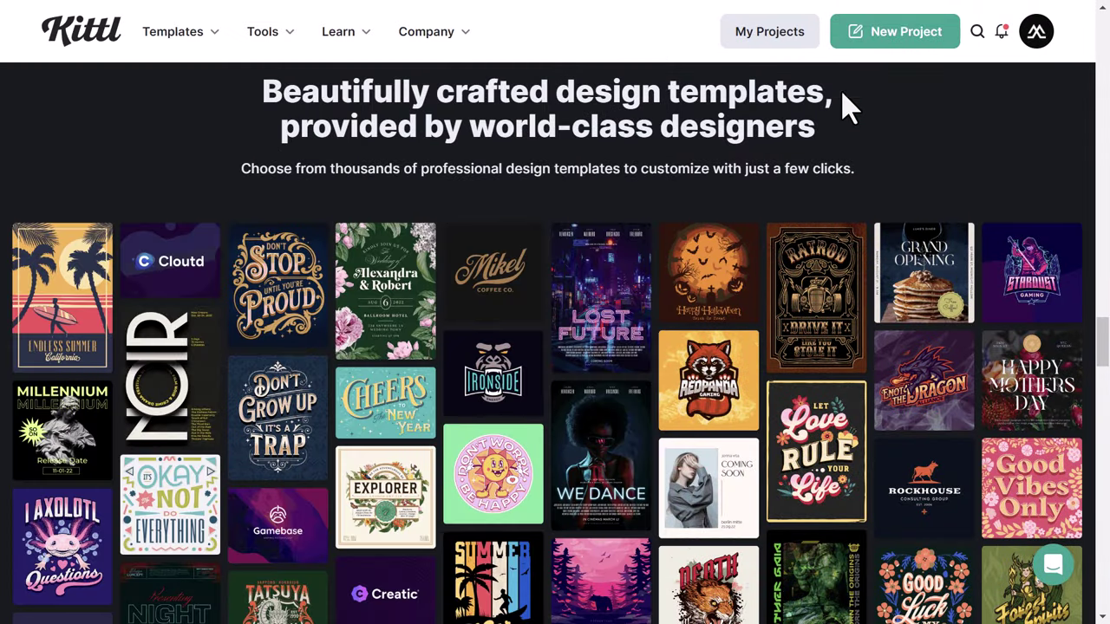
Create a blank Standard 1200 × 1200 px project after checking the POD size presets.
{"action": "left_click", "coordinate": [889, 39]}
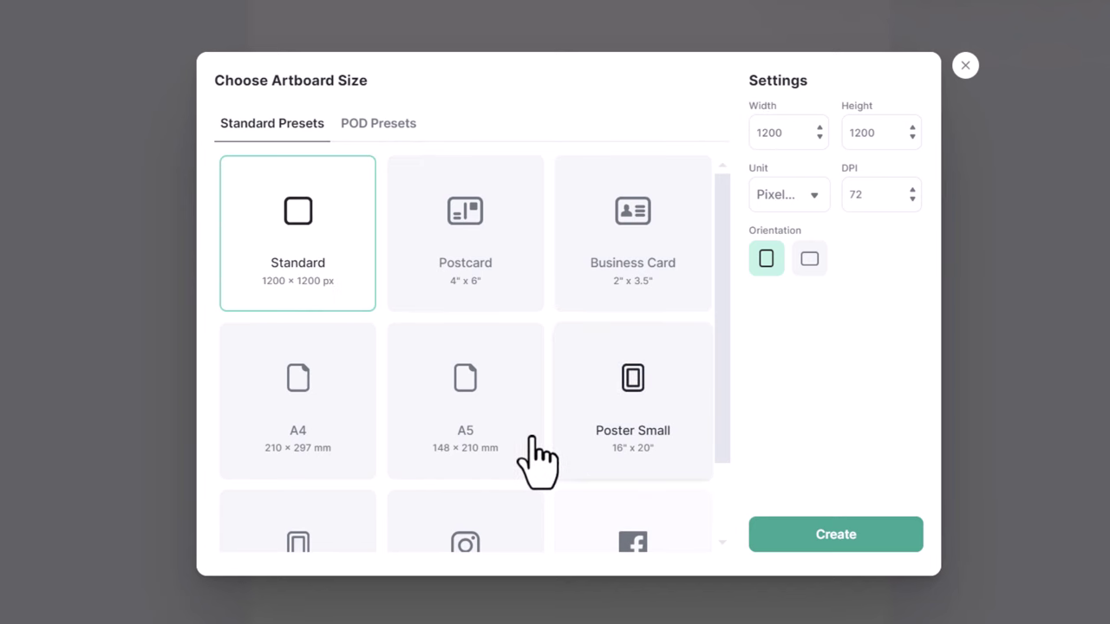
{"action": "left_click", "coordinate": [382, 130]}
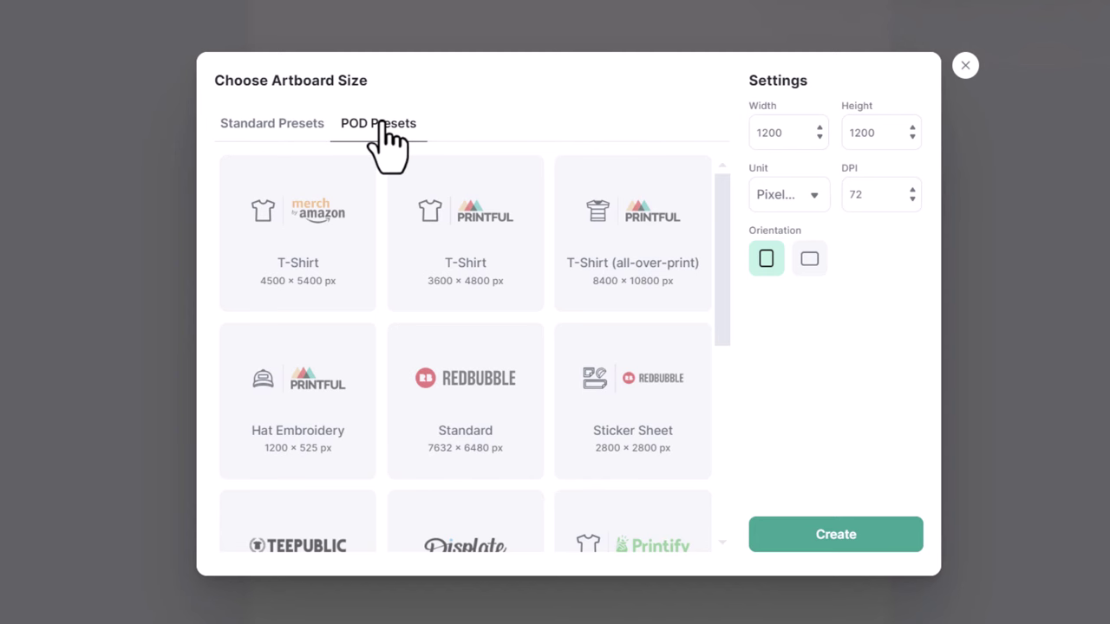
{"action": "left_click", "coordinate": [292, 130]}
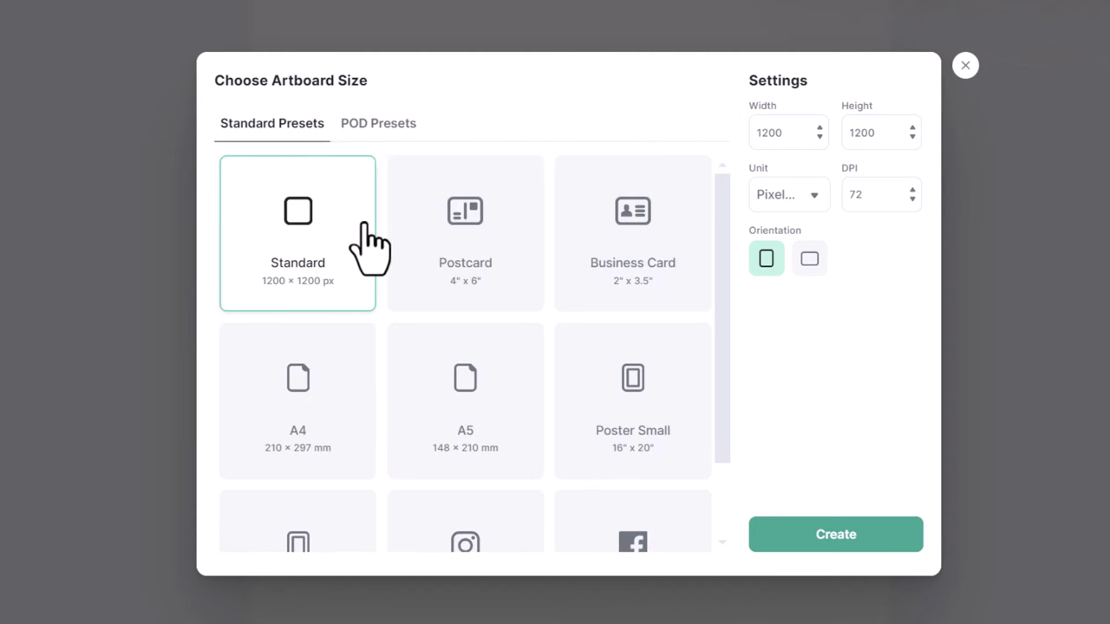
{"action": "left_click", "coordinate": [811, 533]}
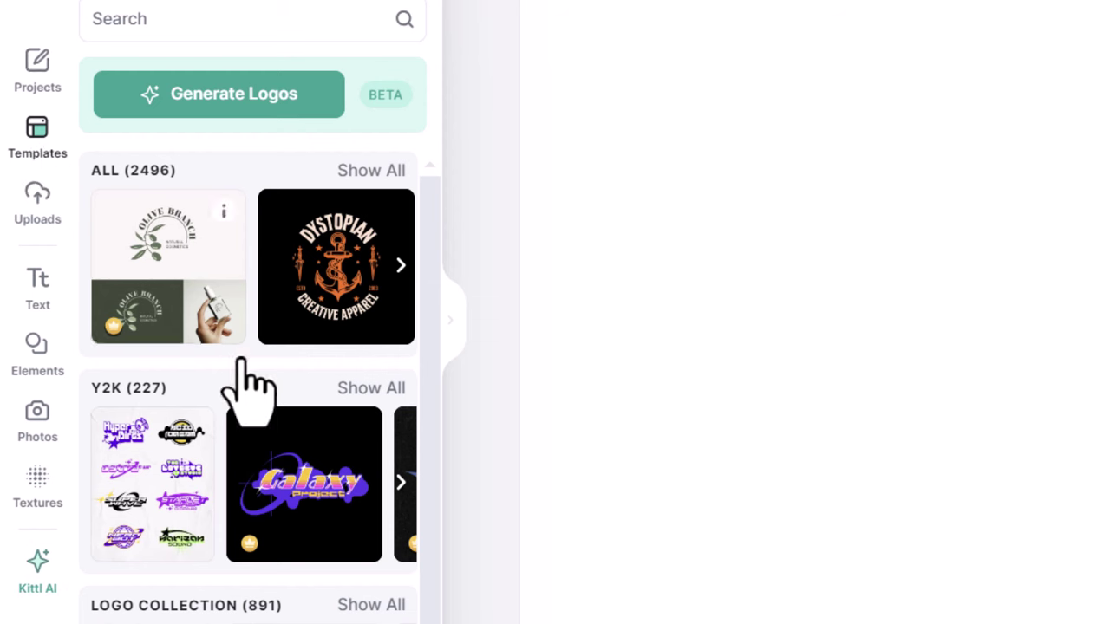
Browse the Uploads, Text and Elements sidebar panels.
{"action": "left_click", "coordinate": [37, 208]}
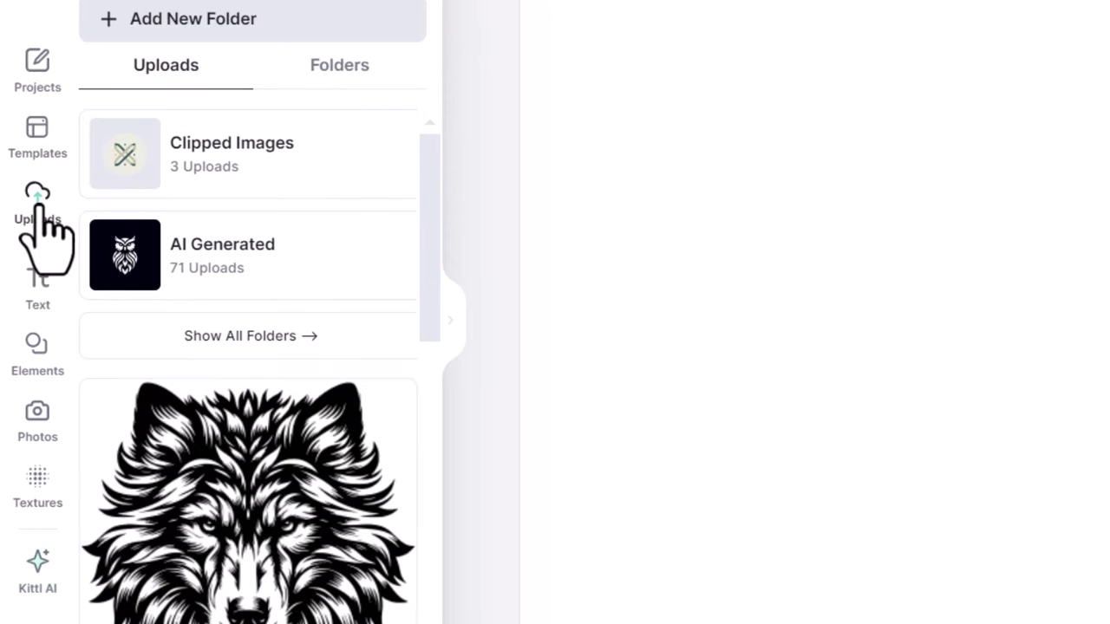
{"action": "left_click", "coordinate": [38, 287]}
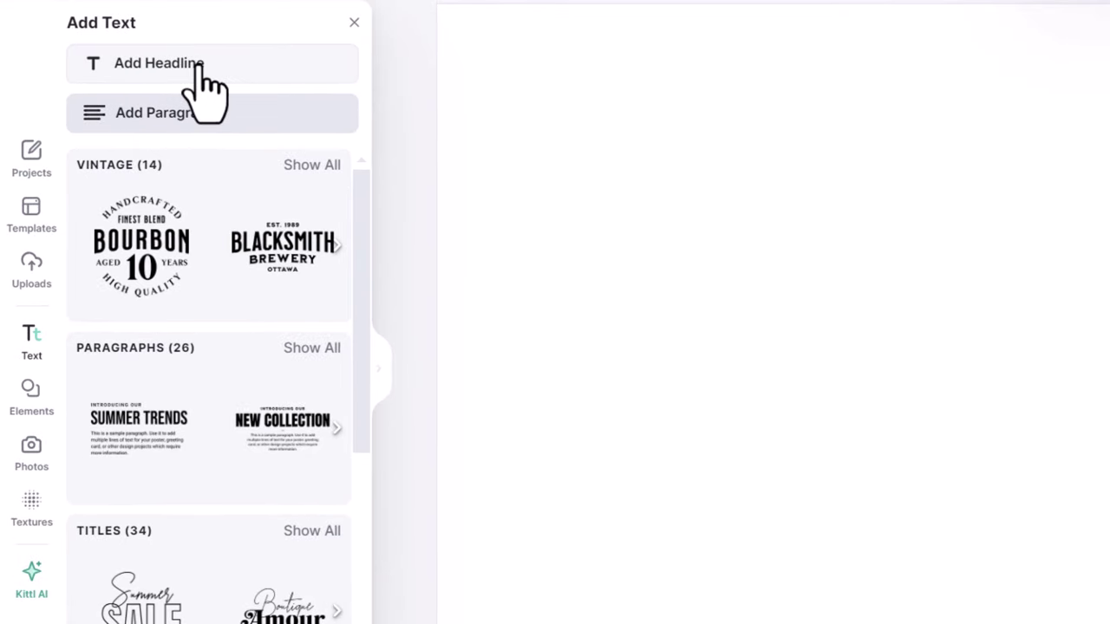
{"action": "left_click", "coordinate": [31, 401]}
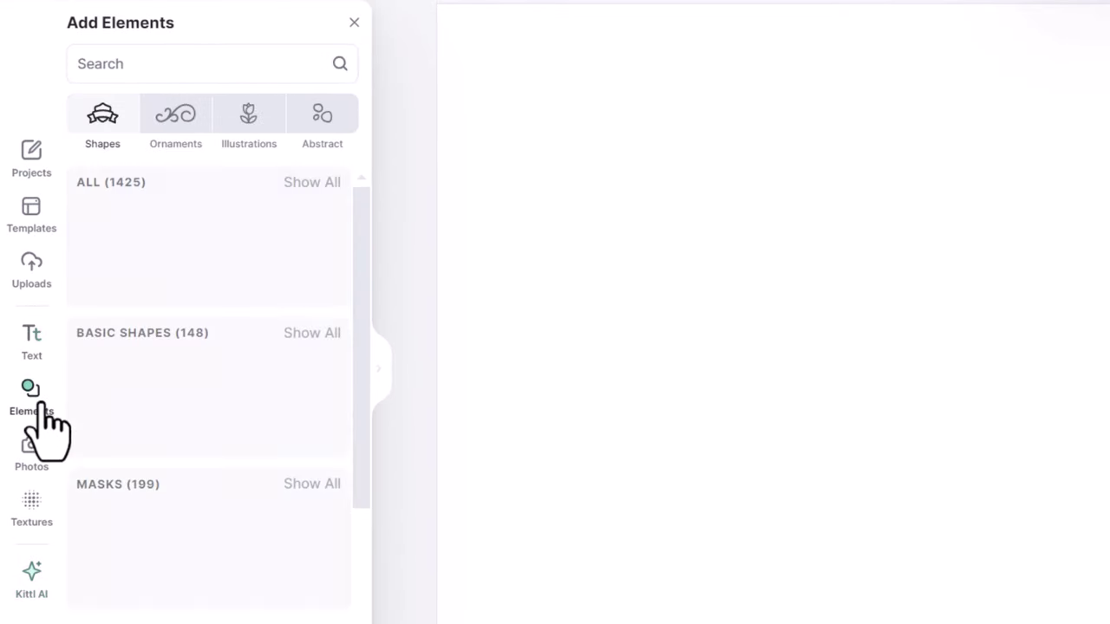
{"action": "scroll", "coordinate": [211, 416], "scroll_direction": "down", "scroll_amount": 5}
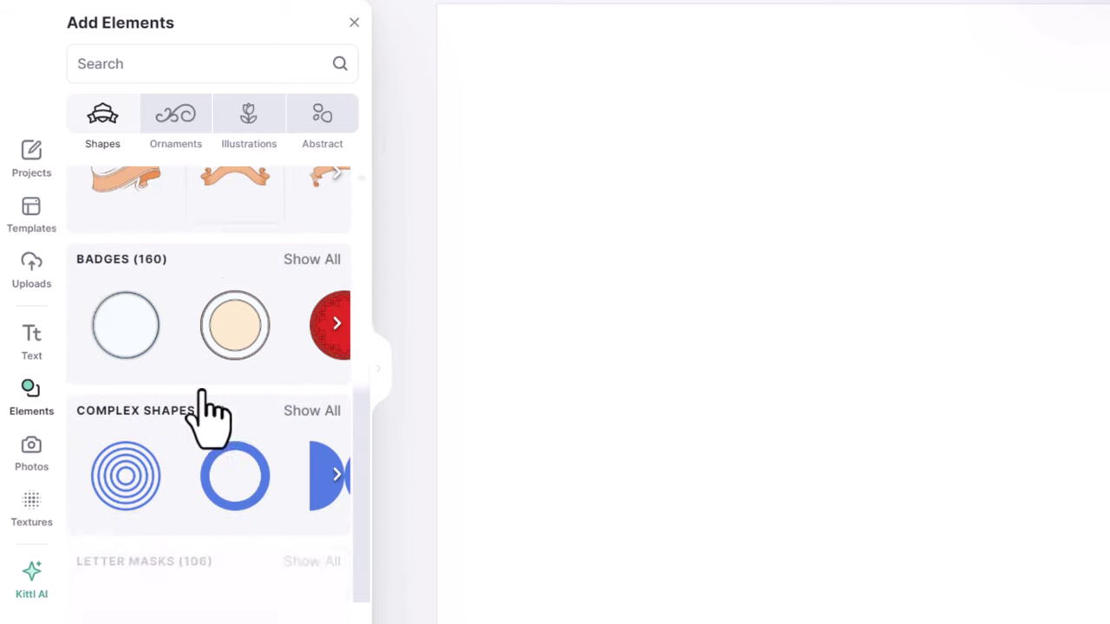
{"action": "scroll", "coordinate": [217, 365], "scroll_direction": "up", "scroll_amount": 5}
Browse the Ornament, Illustration and Abstract elements, the Textures library and the AI image generator.
{"action": "left_click", "coordinate": [196, 115]}
{"action": "left_click", "coordinate": [248, 117]}
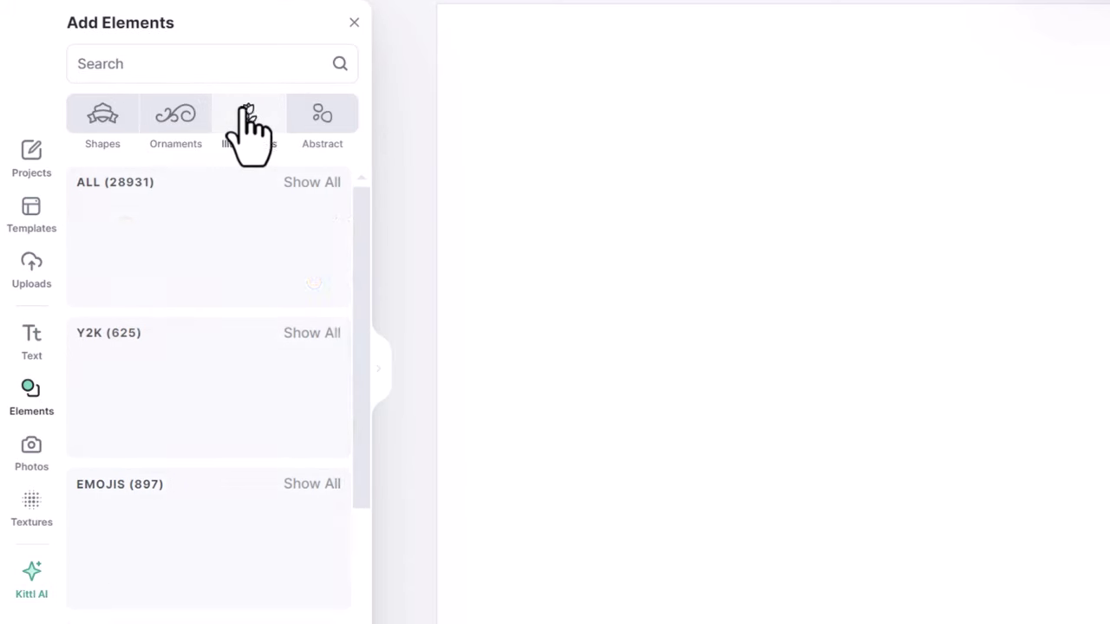
{"action": "left_click", "coordinate": [321, 121]}
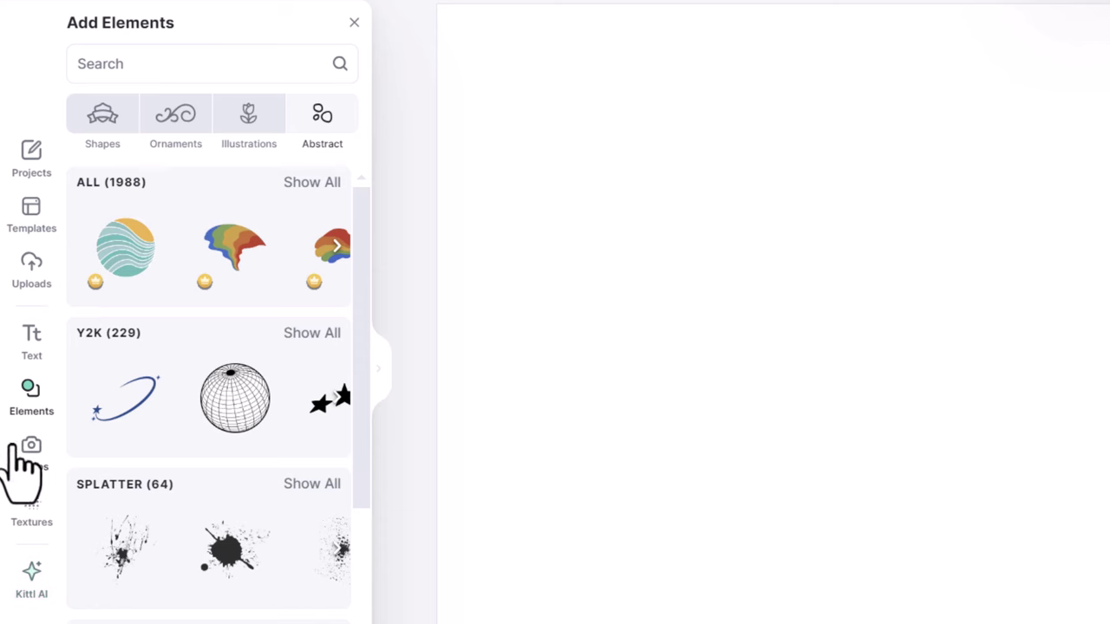
{"action": "left_click", "coordinate": [32, 510]}
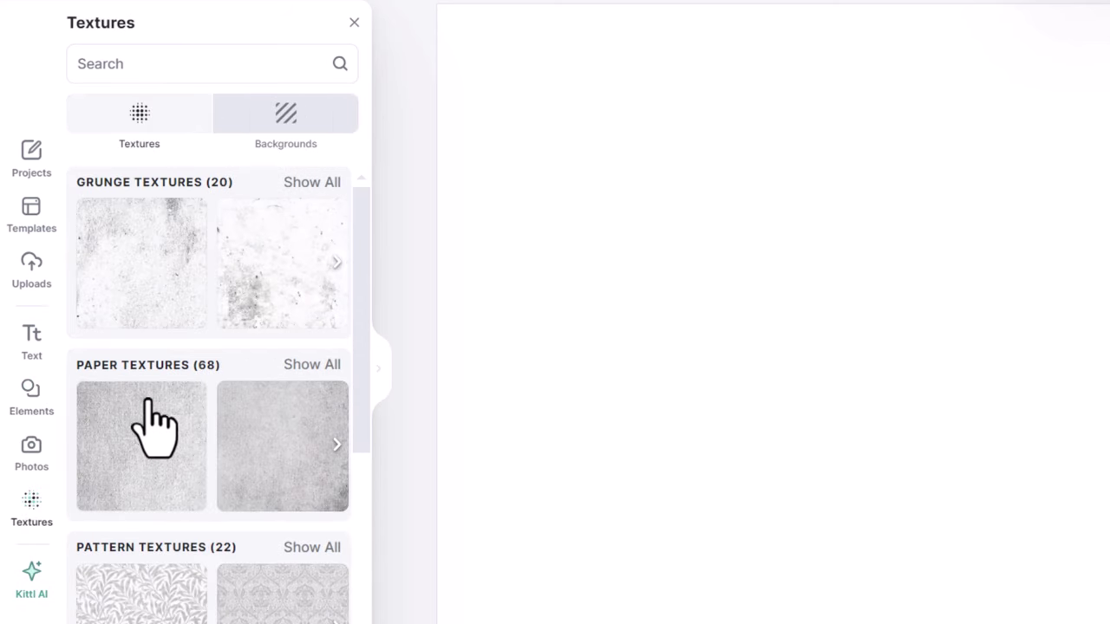
{"action": "scroll", "coordinate": [321, 397], "scroll_direction": "down", "scroll_amount": 5}
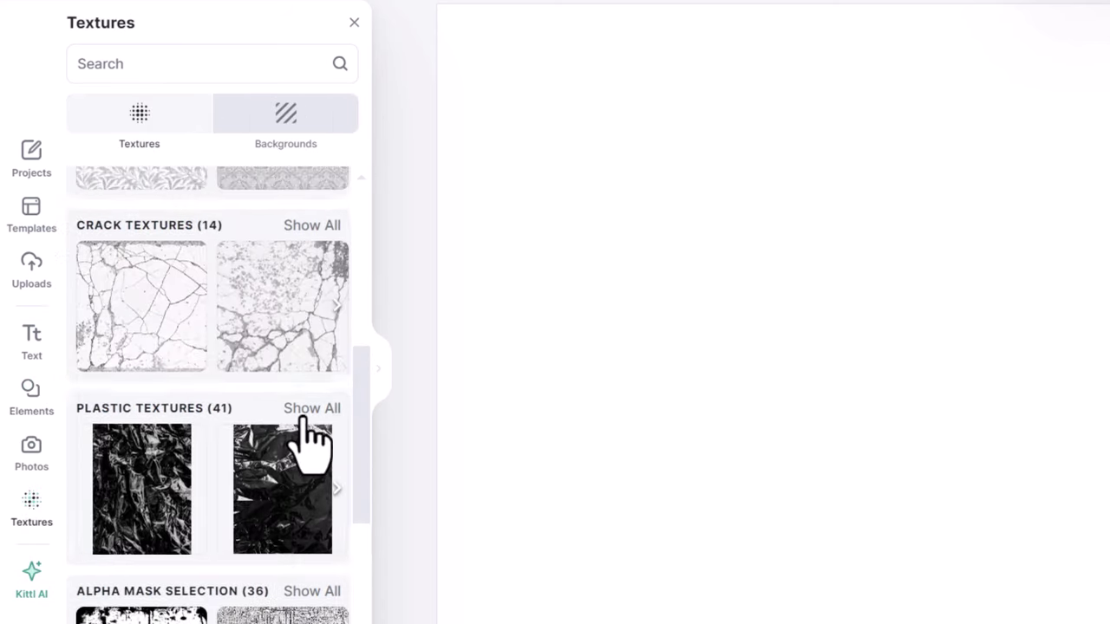
{"action": "scroll", "coordinate": [286, 447], "scroll_direction": "up", "scroll_amount": 5}
{"action": "left_click", "coordinate": [32, 577]}
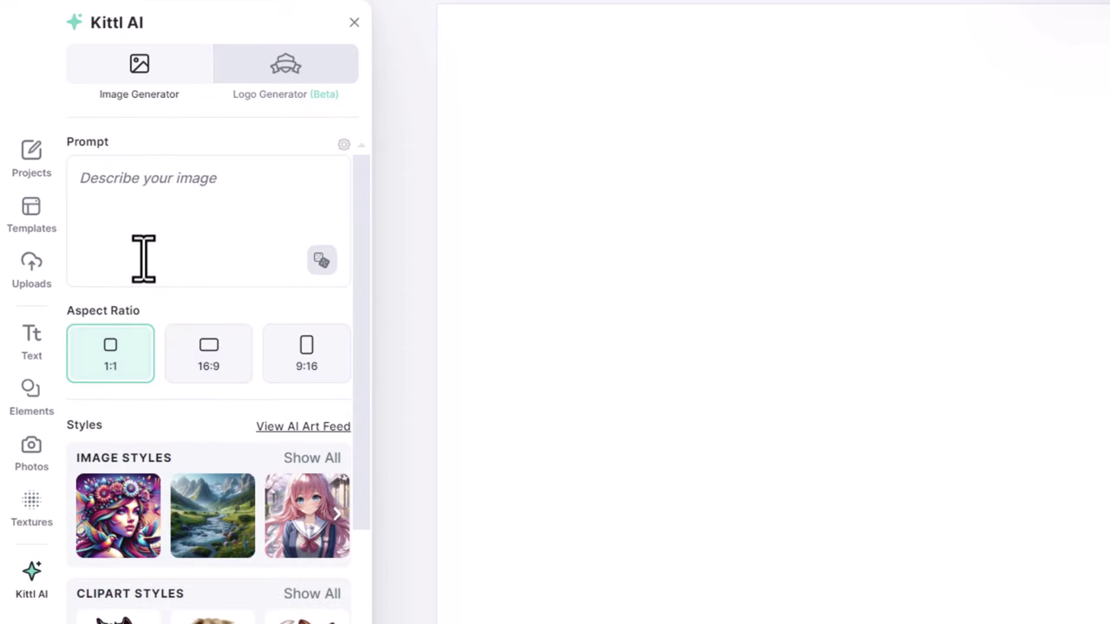
Set the canvas background colour to black.
{"action": "left_click", "coordinate": [376, 162]}
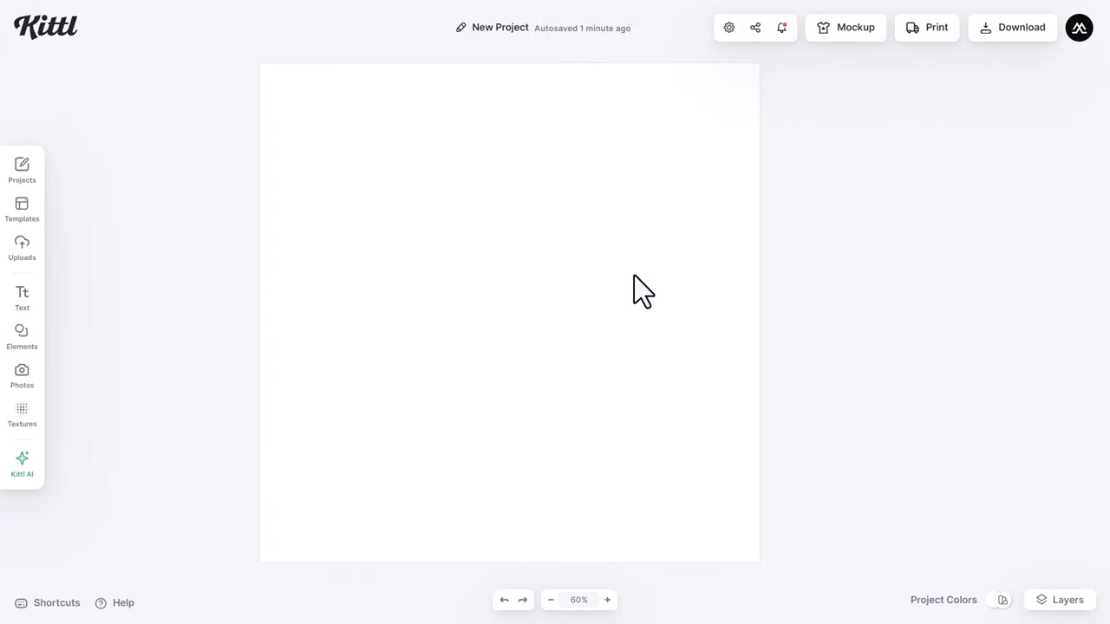
{"action": "left_click", "coordinate": [523, 312]}
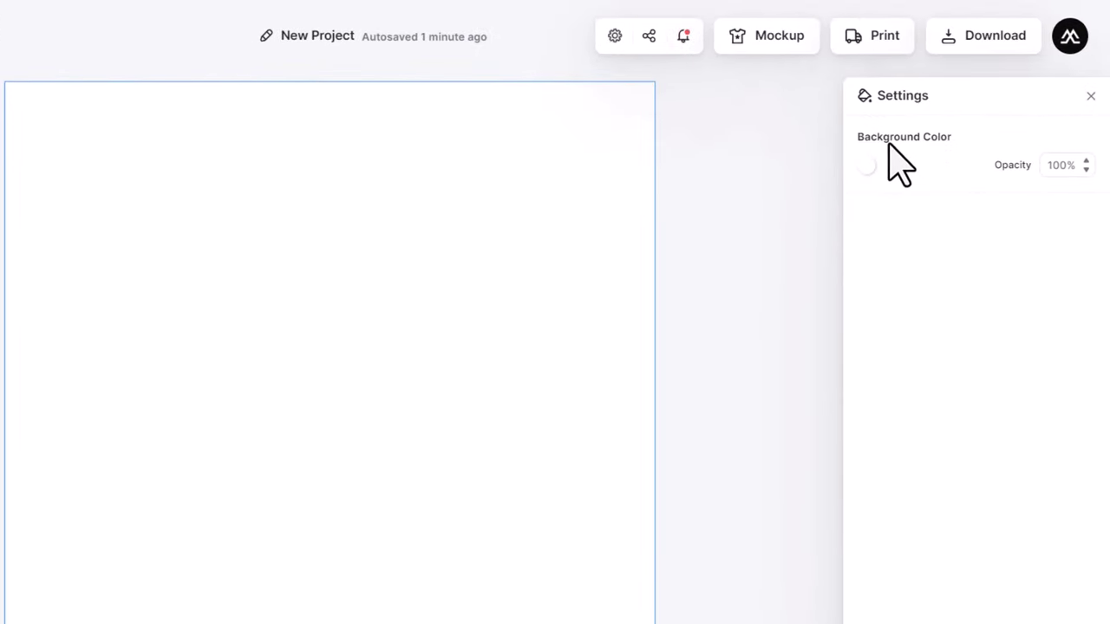
{"action": "left_click", "coordinate": [866, 167]}
{"action": "left_click_drag", "start_coordinate": [680, 224], "coordinate": [599, 373]}
{"action": "key", "text": "Escape"}
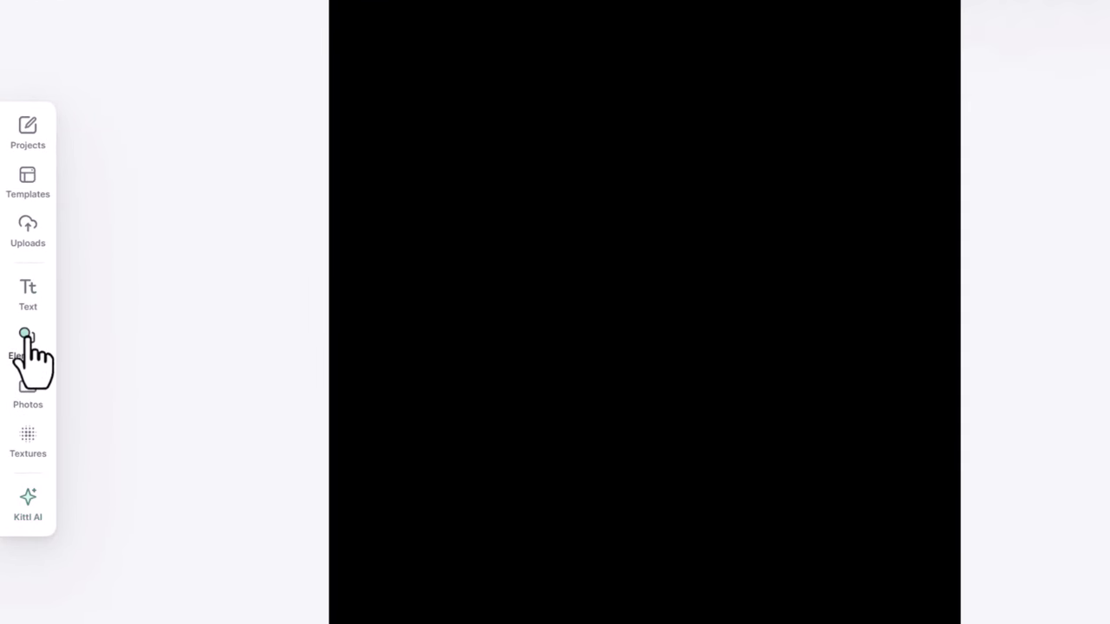
Add the shield badge from Elements > Badges, then enlarge and reposition it on the canvas.
{"action": "left_click", "coordinate": [26, 340]}
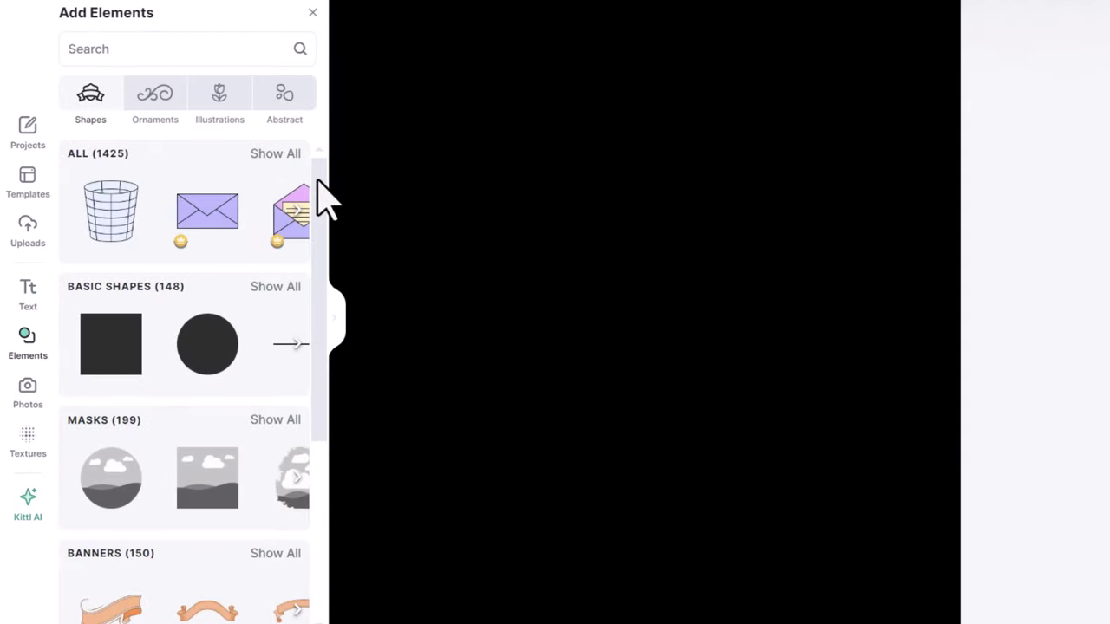
{"action": "left_click_drag", "start_coordinate": [317, 180], "coordinate": [325, 448]}
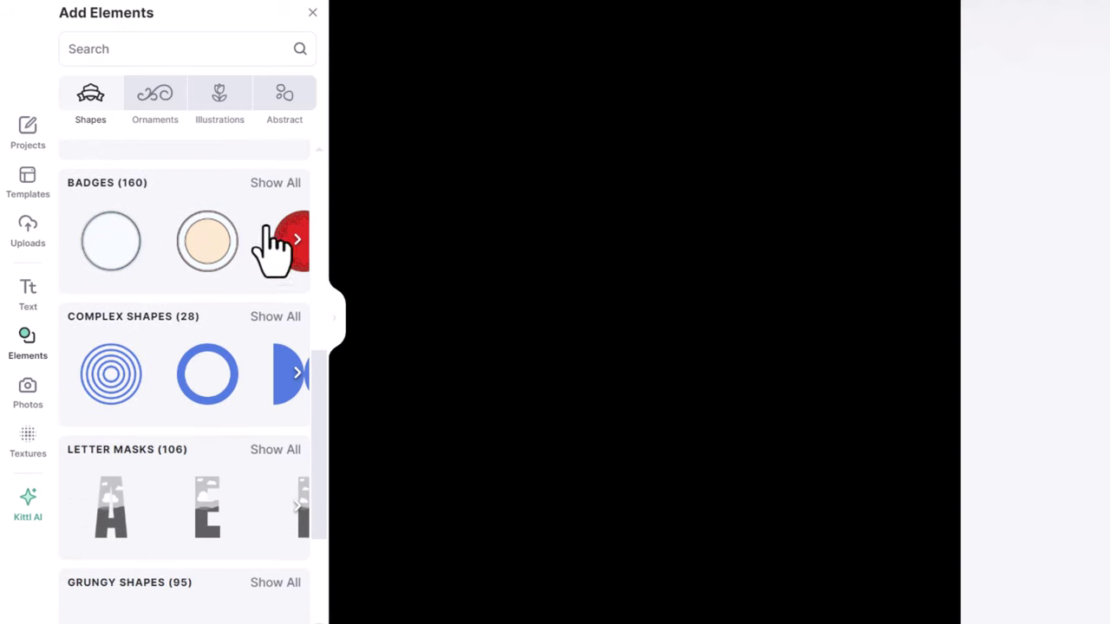
{"action": "left_click", "coordinate": [294, 240]}
{"action": "scroll", "coordinate": [266, 347], "scroll_direction": "down", "scroll_amount": 5}
{"action": "left_click", "coordinate": [243, 292]}
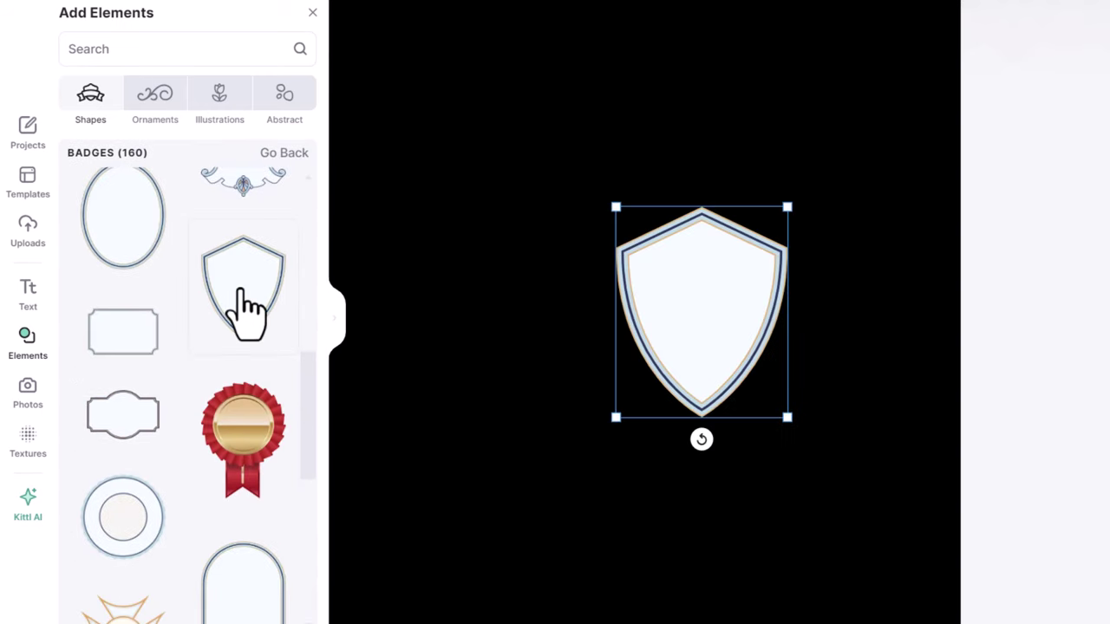
{"action": "left_click_drag", "start_coordinate": [691, 293], "coordinate": [619, 287]}
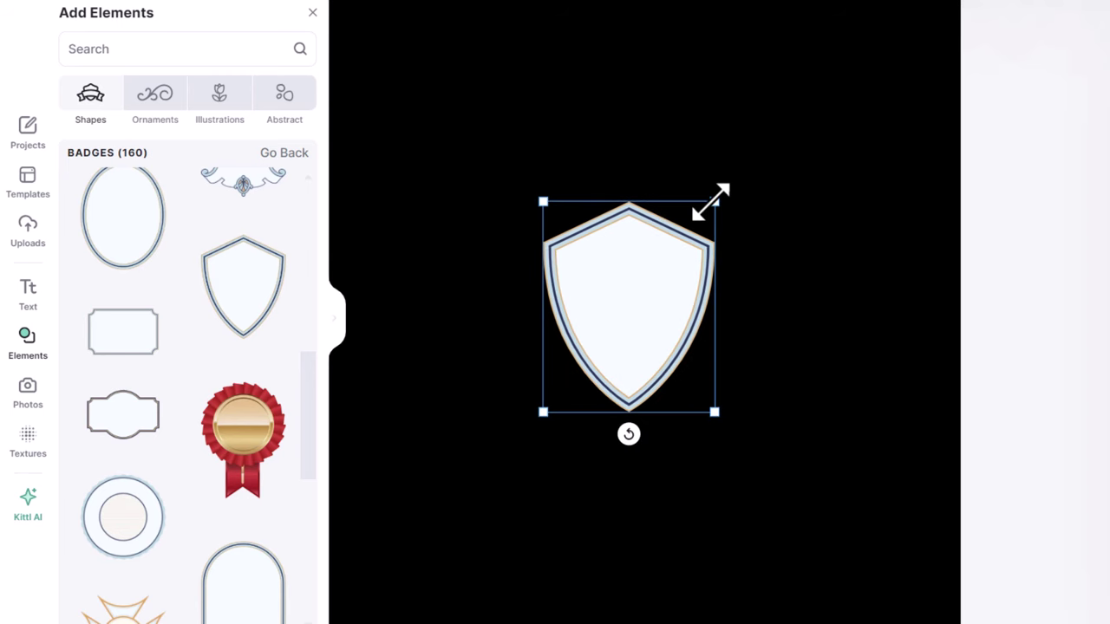
{"action": "left_click_drag", "start_coordinate": [712, 204], "coordinate": [793, 102]}
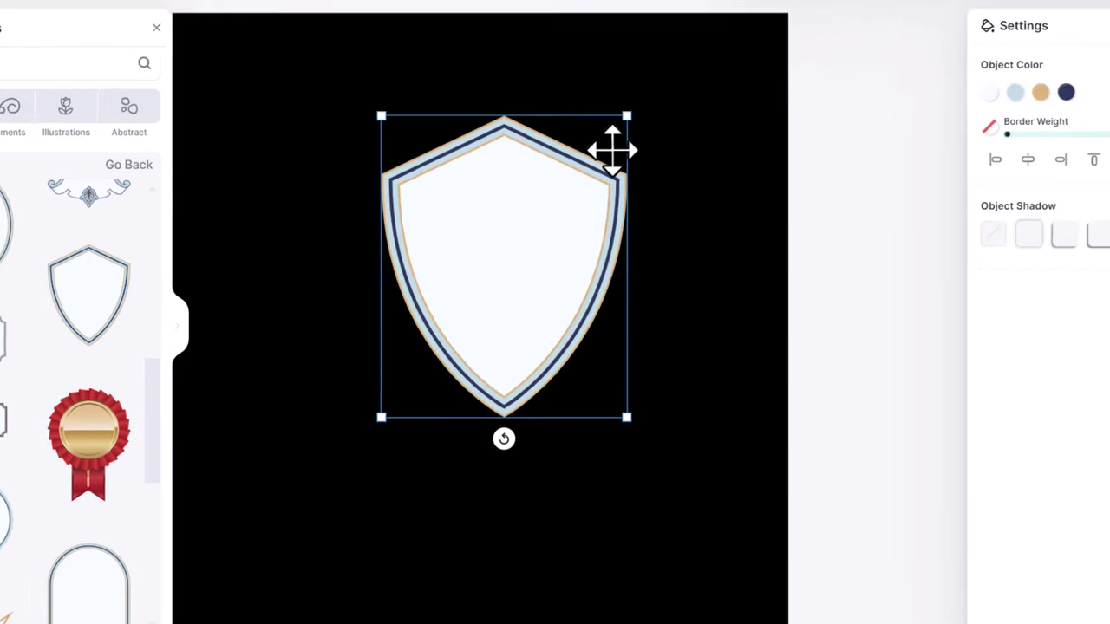
{"action": "left_click_drag", "start_coordinate": [685, 229], "coordinate": [660, 259]}
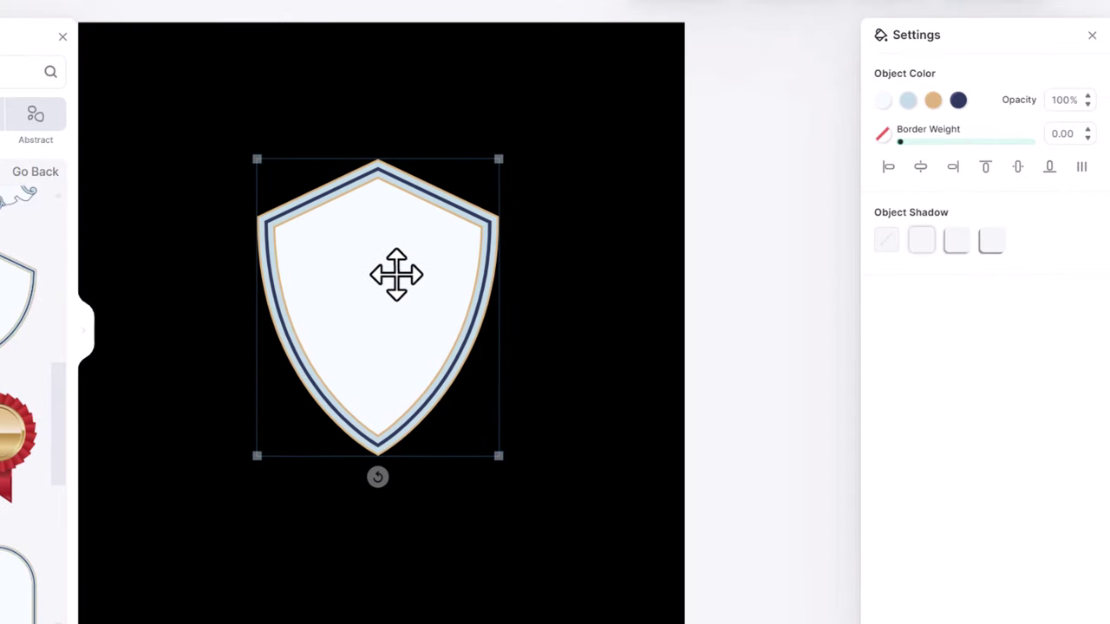
{"action": "left_click_drag", "start_coordinate": [396, 274], "coordinate": [396, 274]}
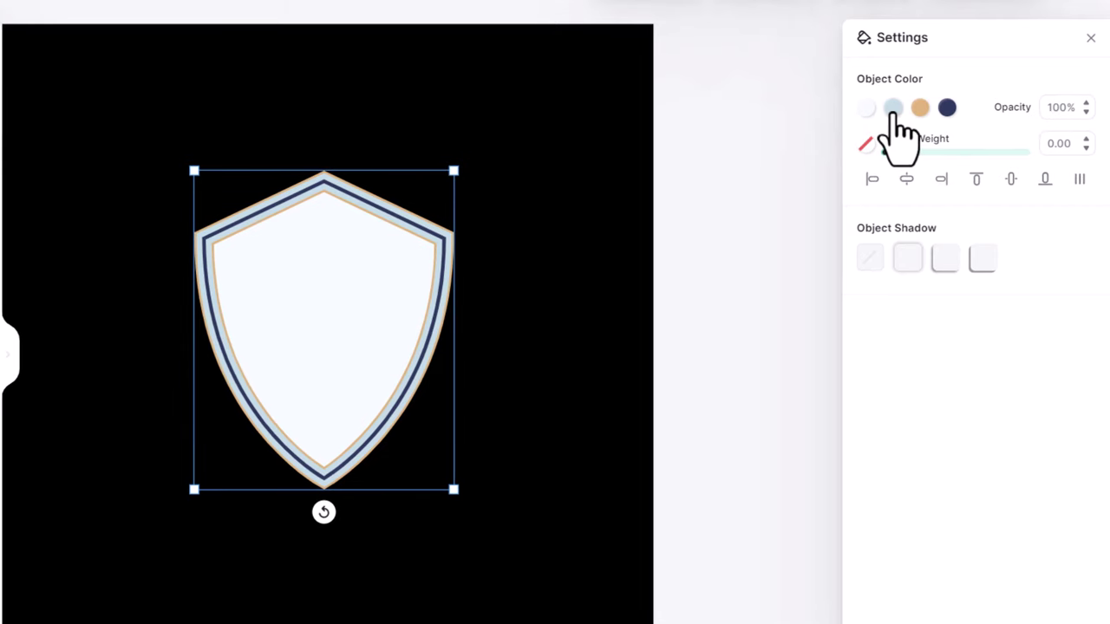
Recolour the shield with a near-white border, black fill and black tan outline, then centre it horizontally.
{"action": "left_click", "coordinate": [892, 113]}
{"action": "mouse_move", "coordinate": [716, 171]}
{"action": "left_mouse_down"}
{"action": "mouse_move", "coordinate": [613, 156]}
{"action": "mouse_move", "coordinate": [624, 131]}
{"action": "left_mouse_up"}
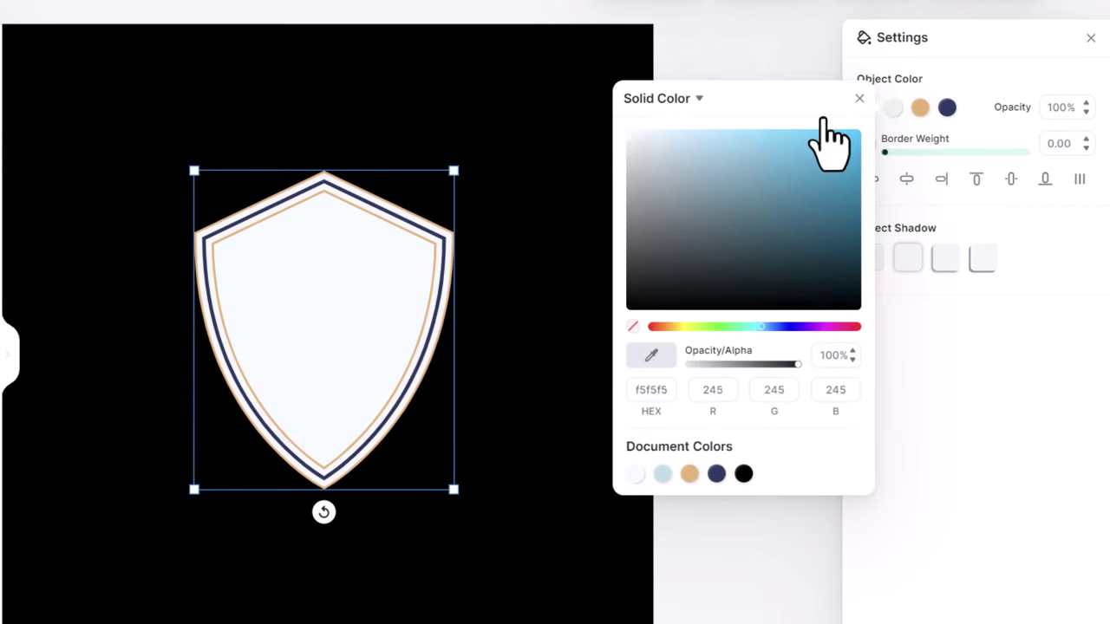
{"action": "left_click", "coordinate": [865, 107]}
{"action": "left_click_drag", "start_coordinate": [763, 169], "coordinate": [655, 265]}
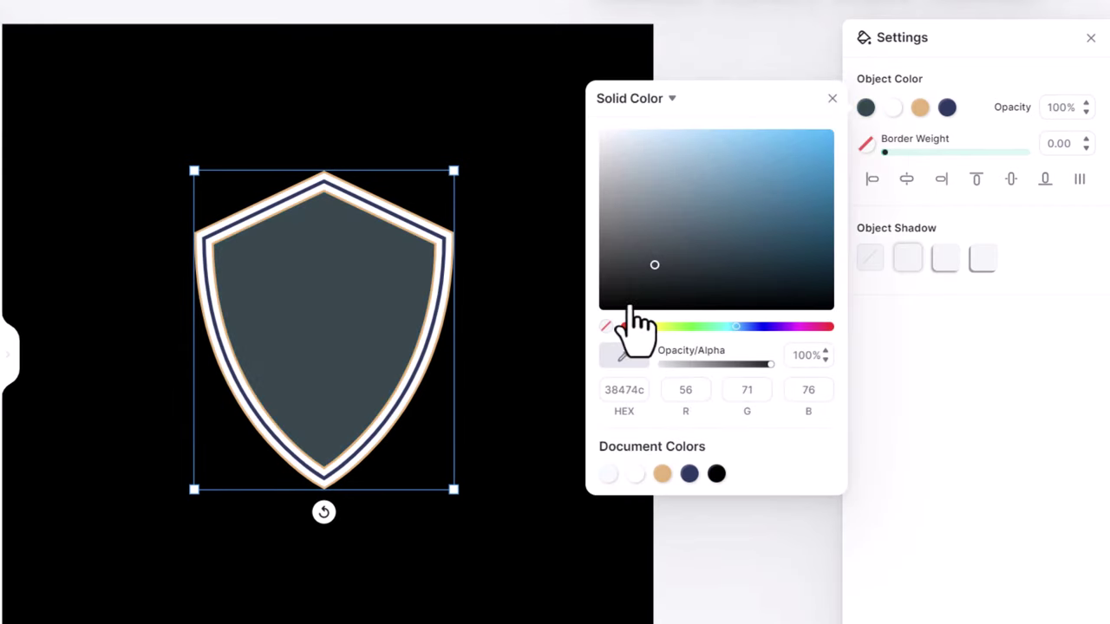
{"action": "left_click_drag", "start_coordinate": [637, 325], "coordinate": [547, 398]}
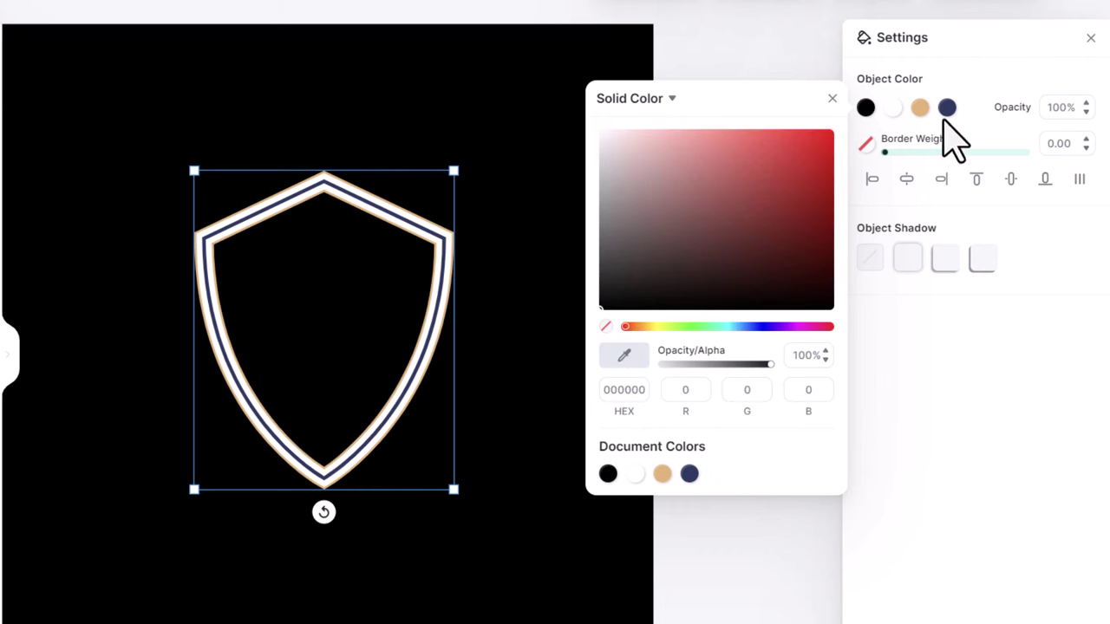
{"action": "left_click", "coordinate": [921, 106]}
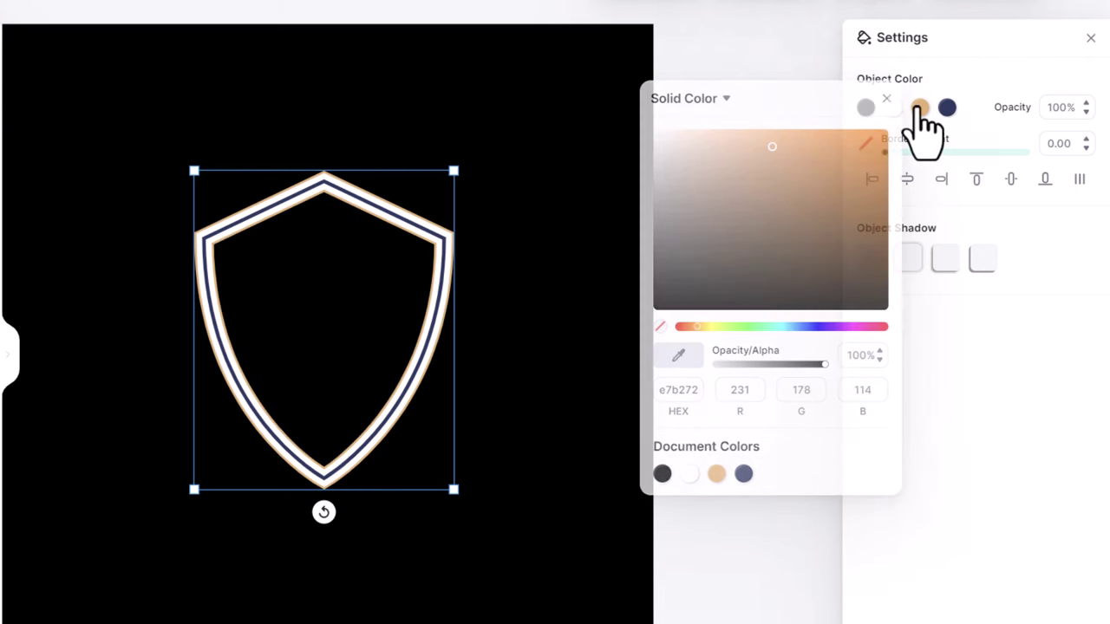
{"action": "left_click_drag", "start_coordinate": [700, 203], "coordinate": [663, 342]}
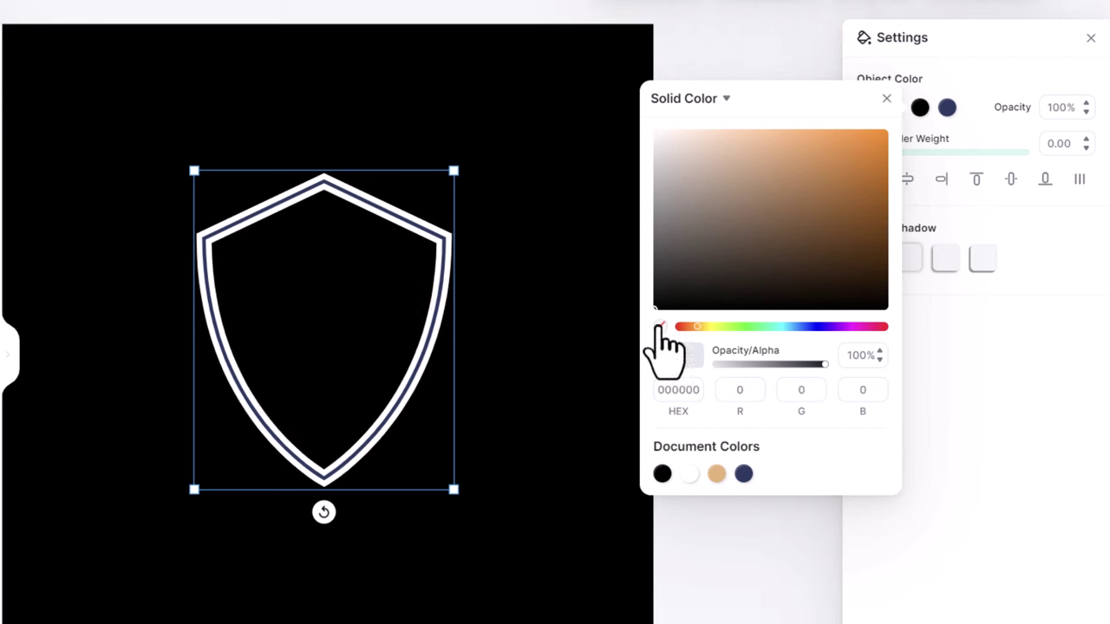
{"action": "left_click", "coordinate": [886, 98]}
{"action": "left_click", "coordinate": [906, 180]}
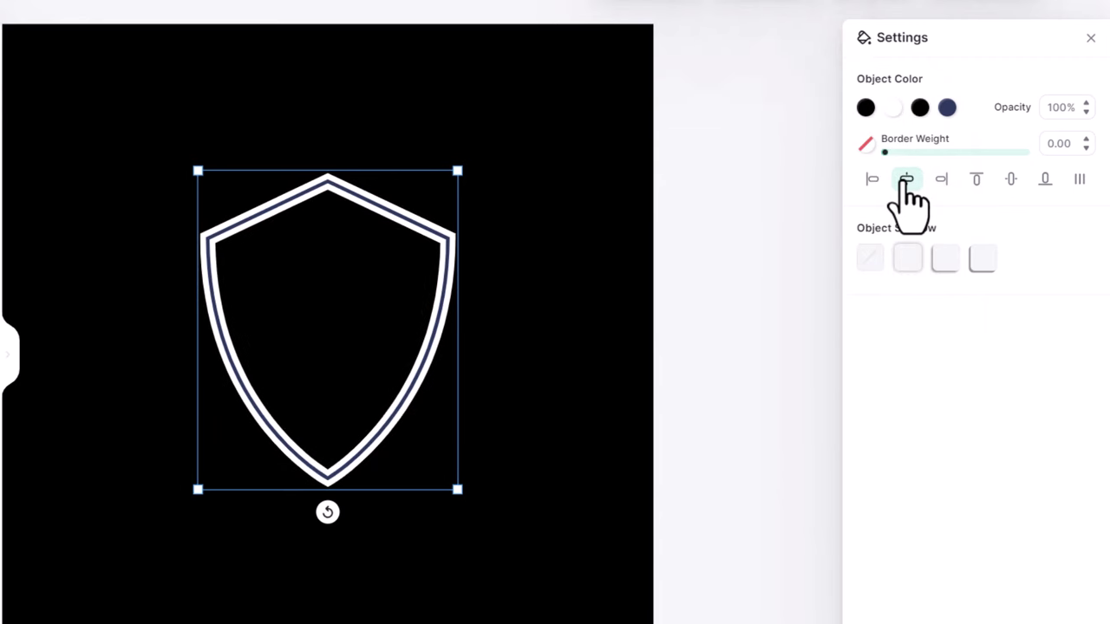
Select the shield and search the element library for 'wolf'.
{"action": "left_click", "coordinate": [397, 339]}
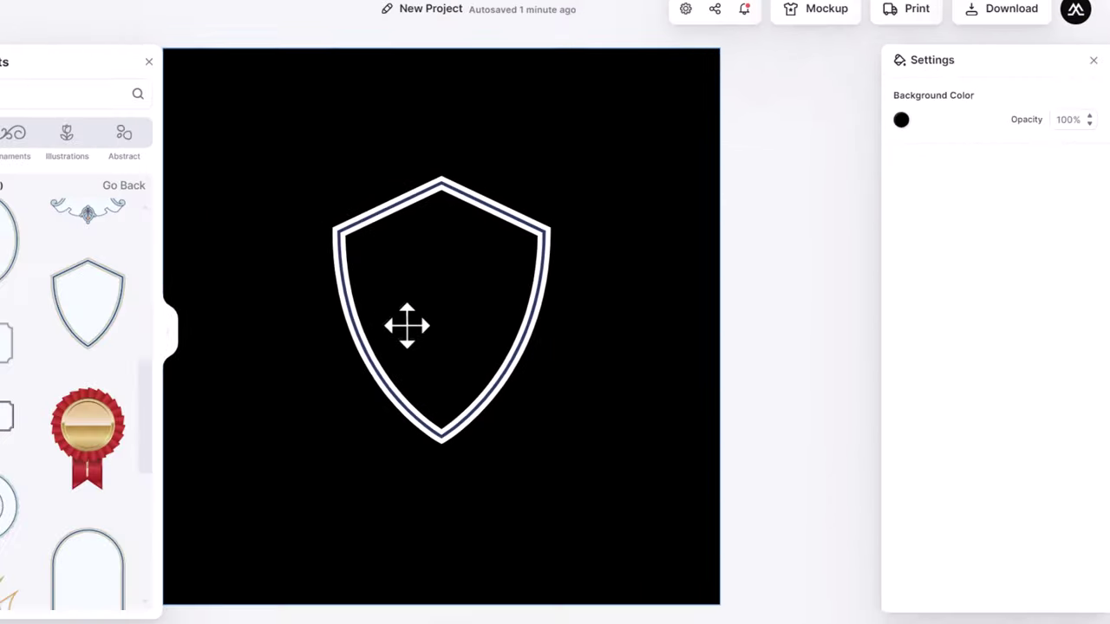
{"action": "left_click", "coordinate": [460, 250]}
{"action": "scroll", "coordinate": [166, 290], "scroll_direction": "down", "scroll_amount": 3}
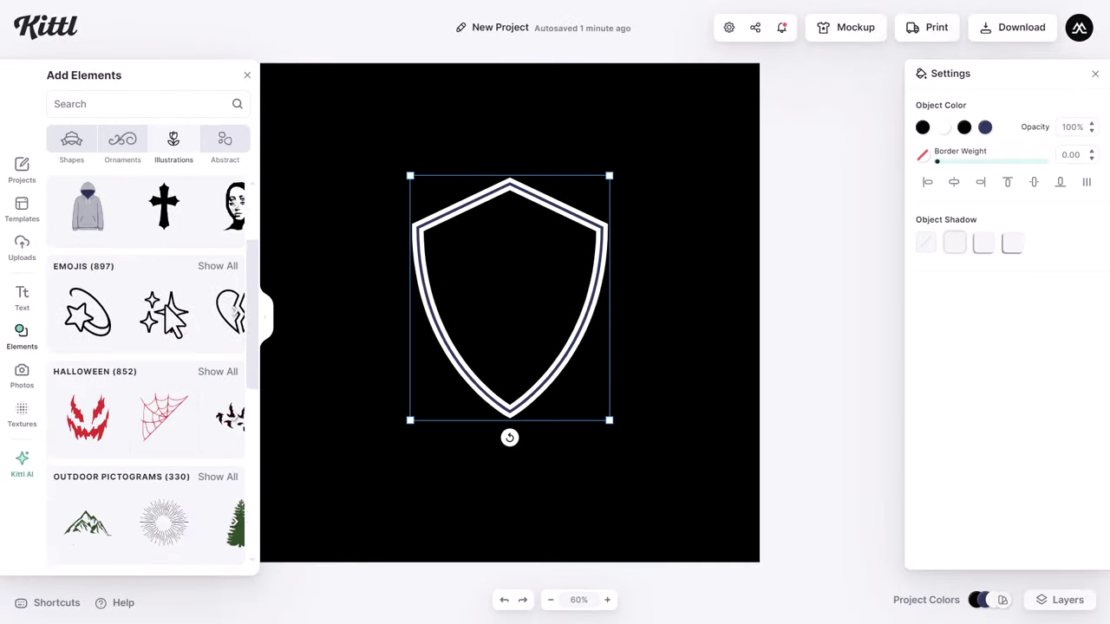
{"action": "scroll", "coordinate": [139, 260], "scroll_direction": "up", "scroll_amount": 3}
{"action": "left_click", "coordinate": [122, 103]}
{"action": "type", "text": "wol"}
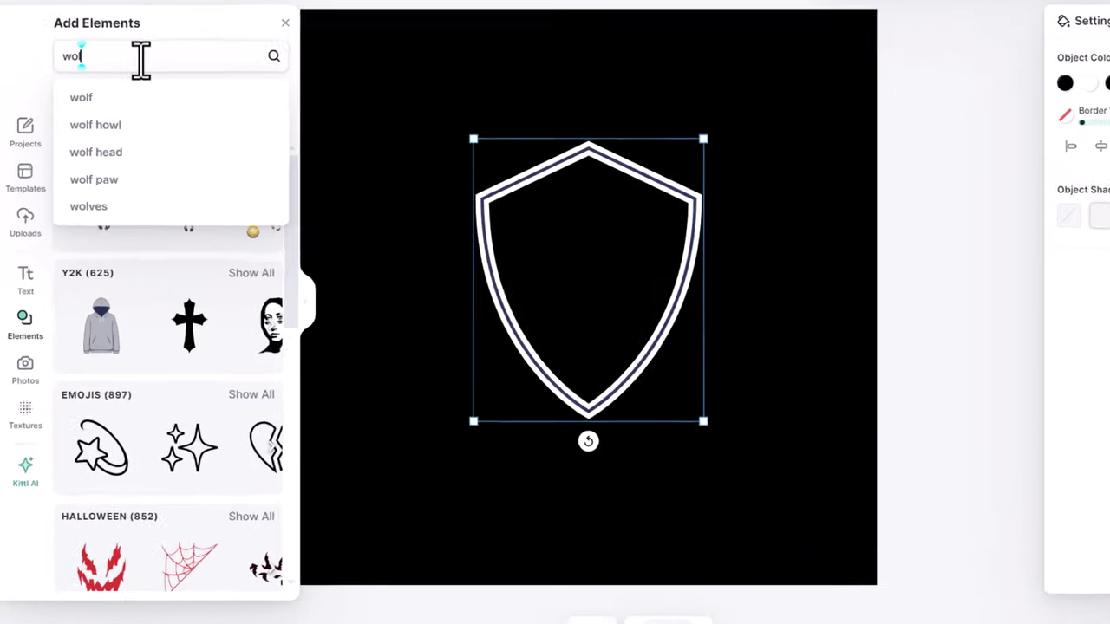
{"action": "left_click", "coordinate": [143, 97]}
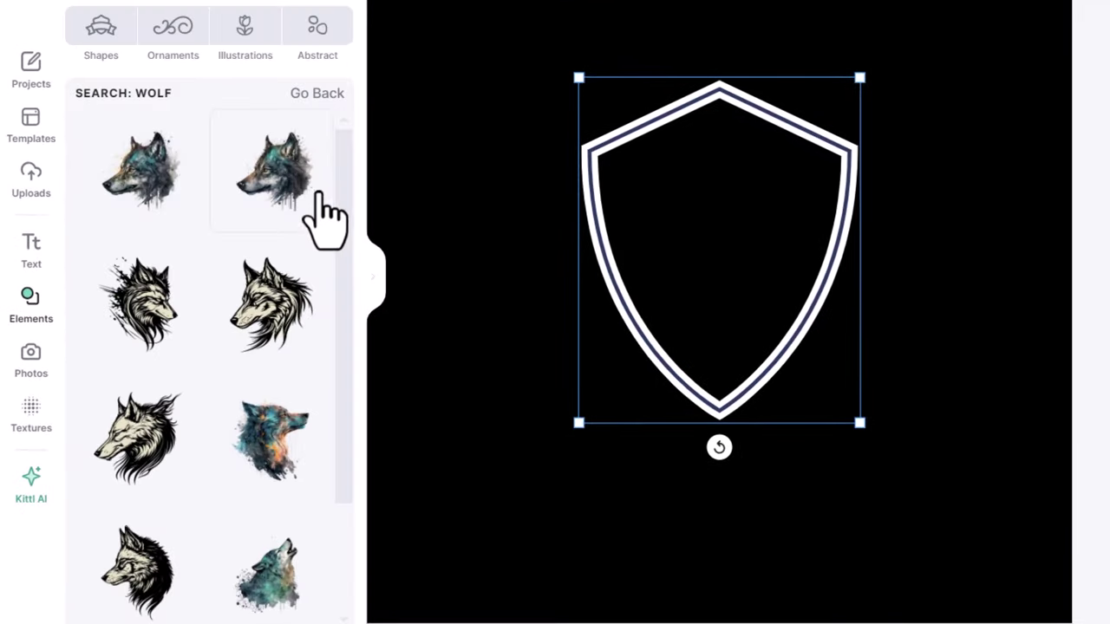
Add the grey line-art wolf, shrink it inside the shield, then delete it.
{"action": "scroll", "coordinate": [286, 323], "scroll_direction": "down", "scroll_amount": 2}
{"action": "scroll", "coordinate": [268, 347], "scroll_direction": "down", "scroll_amount": 8}
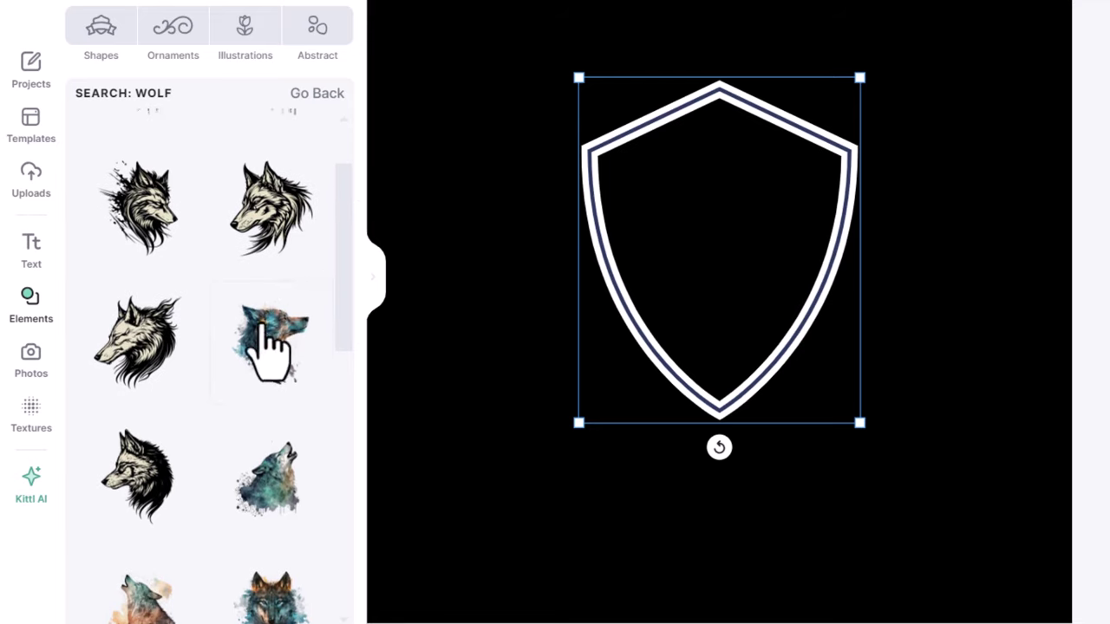
{"action": "left_click", "coordinate": [147, 347]}
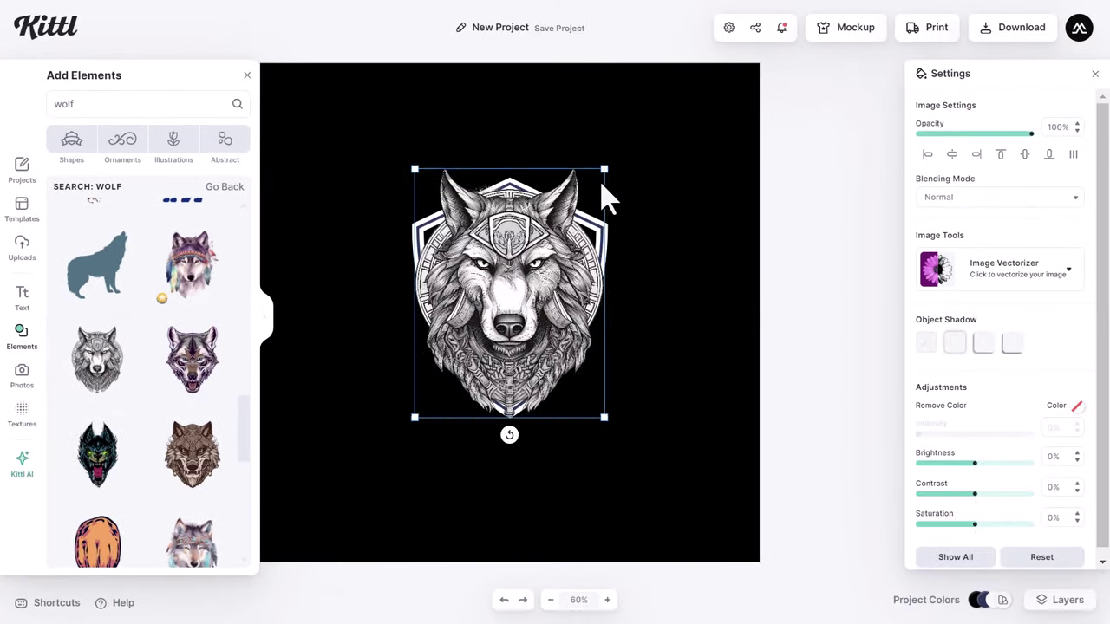
{"action": "left_click_drag", "start_coordinate": [604, 170], "coordinate": [590, 185]}
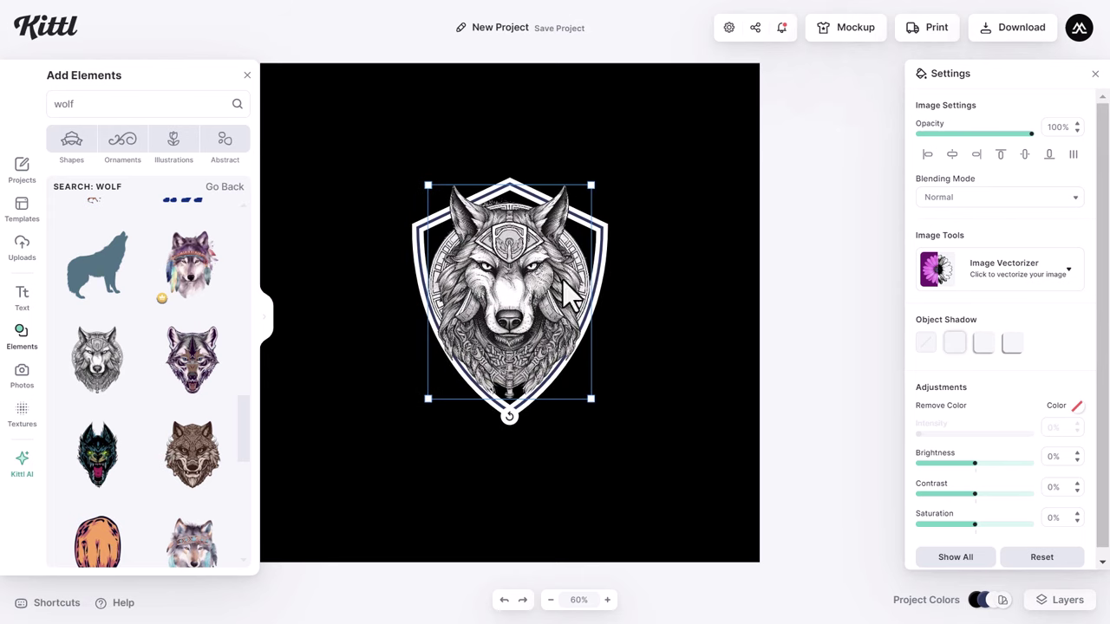
{"action": "key", "text": "Delete"}
{"action": "scroll", "coordinate": [161, 382], "scroll_direction": "up", "scroll_amount": 10}
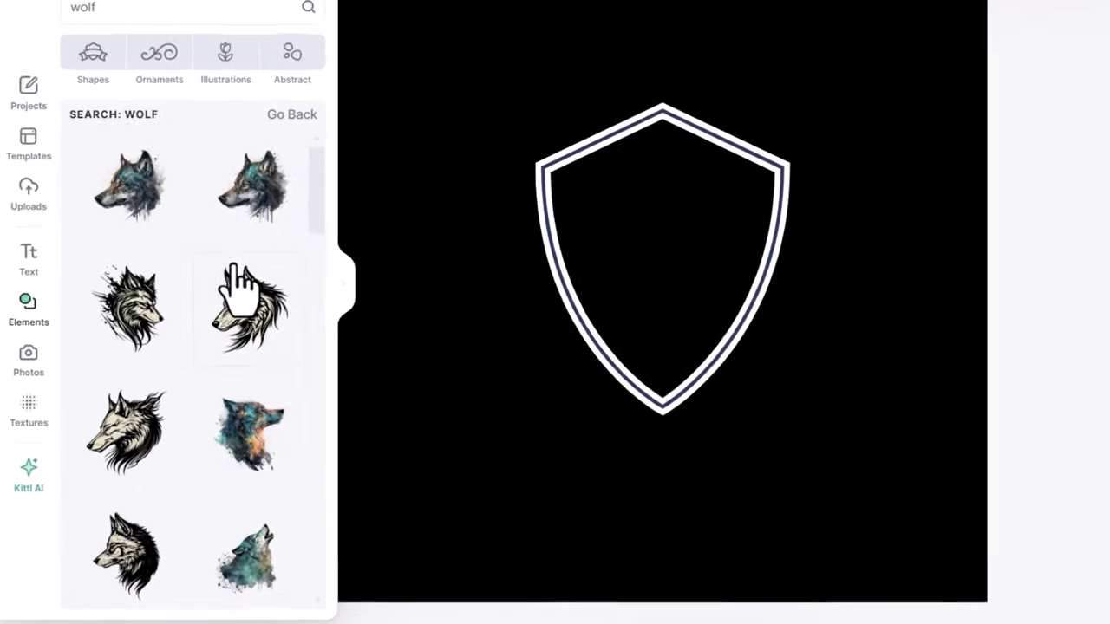
Add the cream wolf head, then resize it and move it over the shield's left side.
{"action": "left_click", "coordinate": [143, 439]}
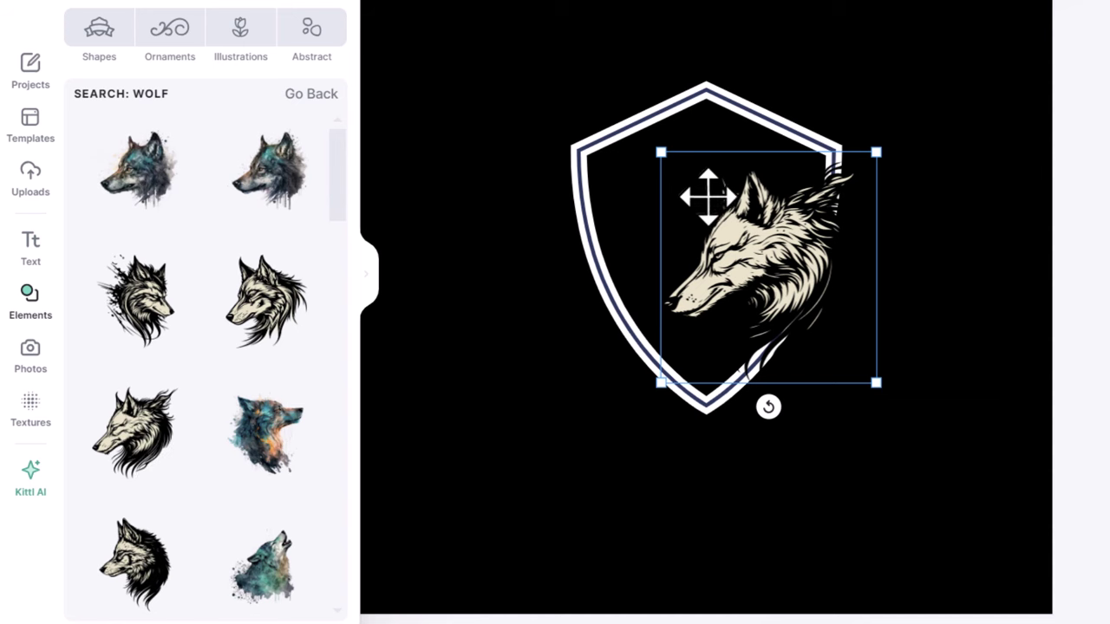
{"action": "left_click_drag", "start_coordinate": [661, 154], "coordinate": [582, 104]}
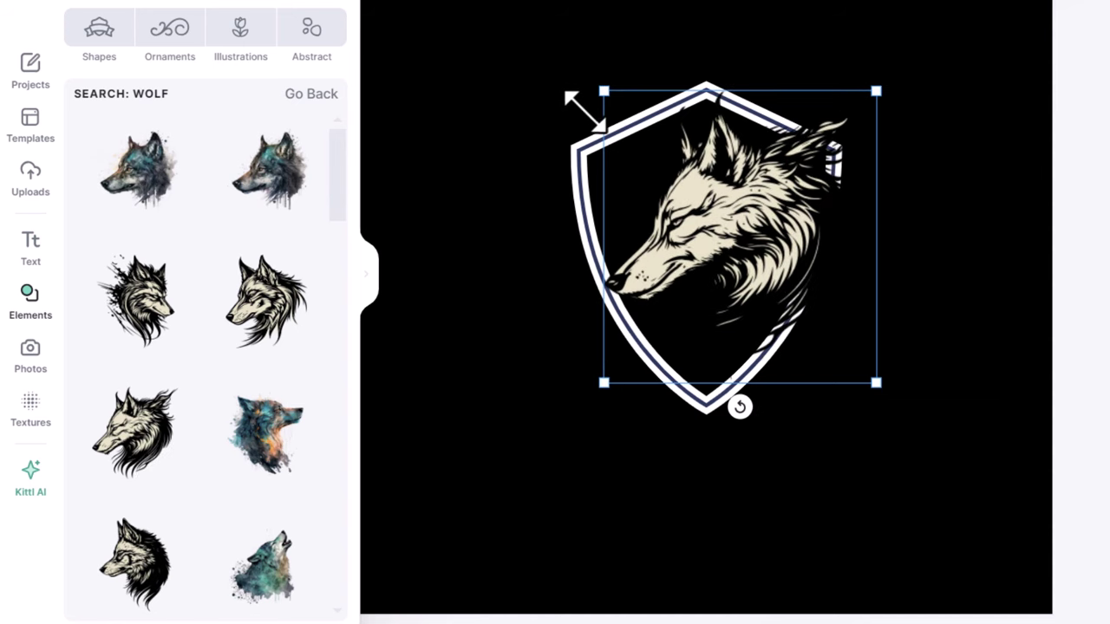
{"action": "left_click_drag", "start_coordinate": [744, 211], "coordinate": [618, 211]}
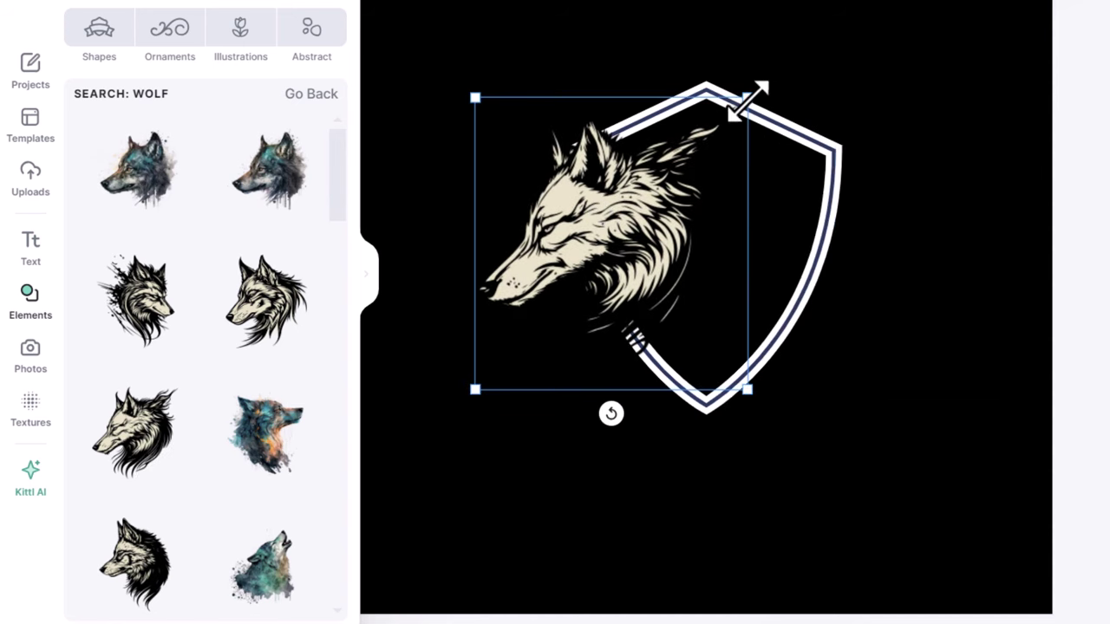
{"action": "left_click_drag", "start_coordinate": [748, 97], "coordinate": [711, 136]}
{"action": "left_click_drag", "start_coordinate": [612, 231], "coordinate": [360, 257]}
Change the wolf's cream colour to white (ffffff), try and revert a brown tint, and nudge it into place.
{"action": "left_click", "coordinate": [851, 105]}
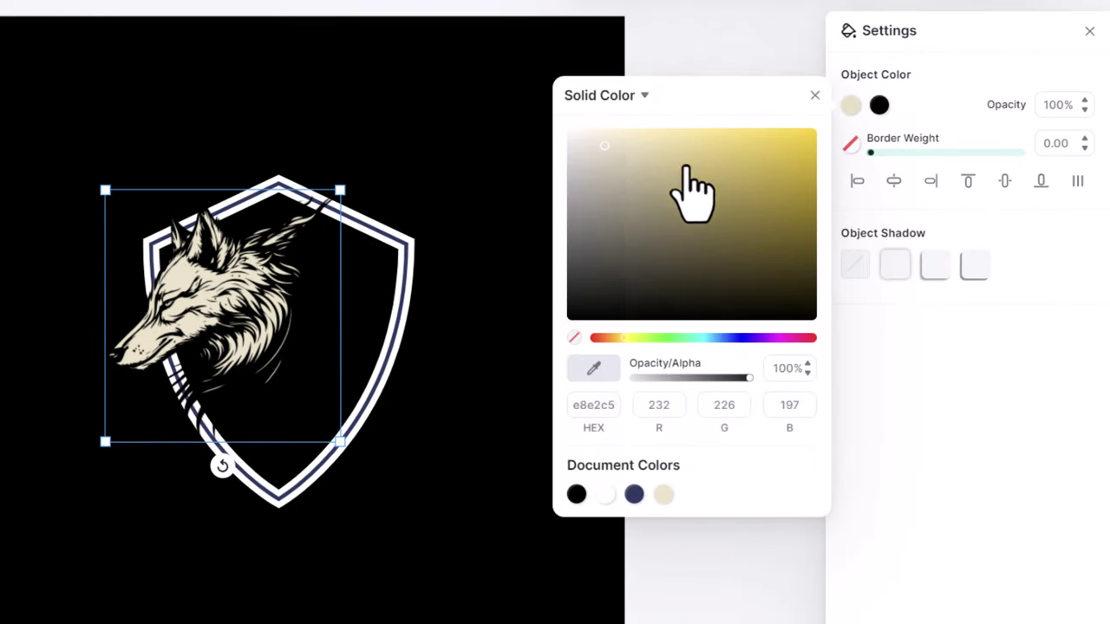
{"action": "left_click_drag", "start_coordinate": [689, 168], "coordinate": [527, 97]}
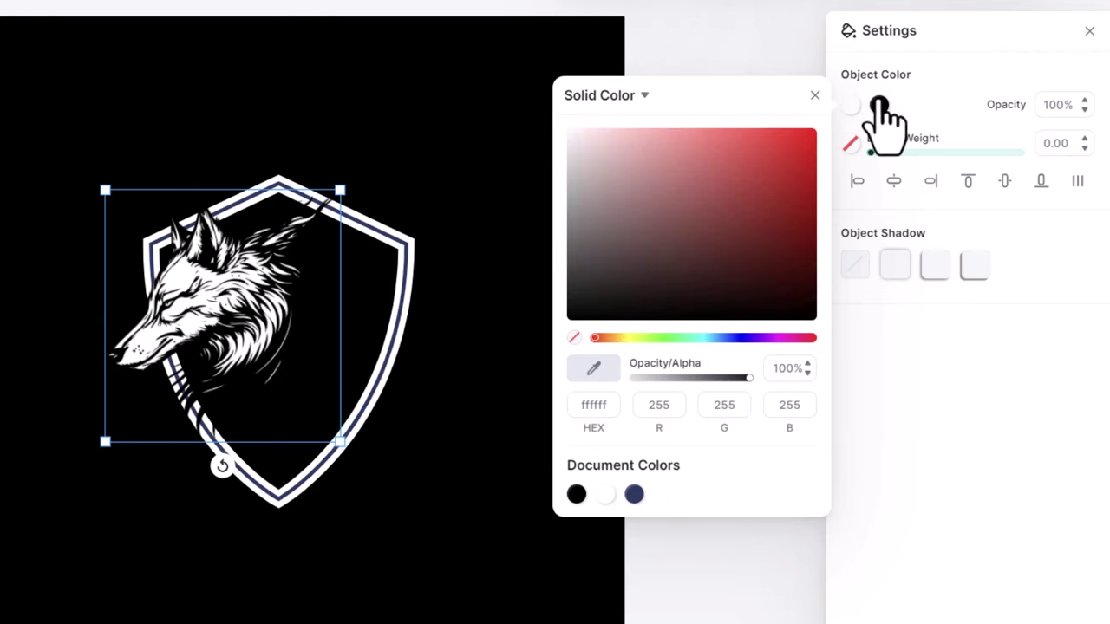
{"action": "left_click", "coordinate": [878, 105]}
{"action": "left_click", "coordinate": [684, 240]}
{"action": "left_click", "coordinate": [603, 337]}
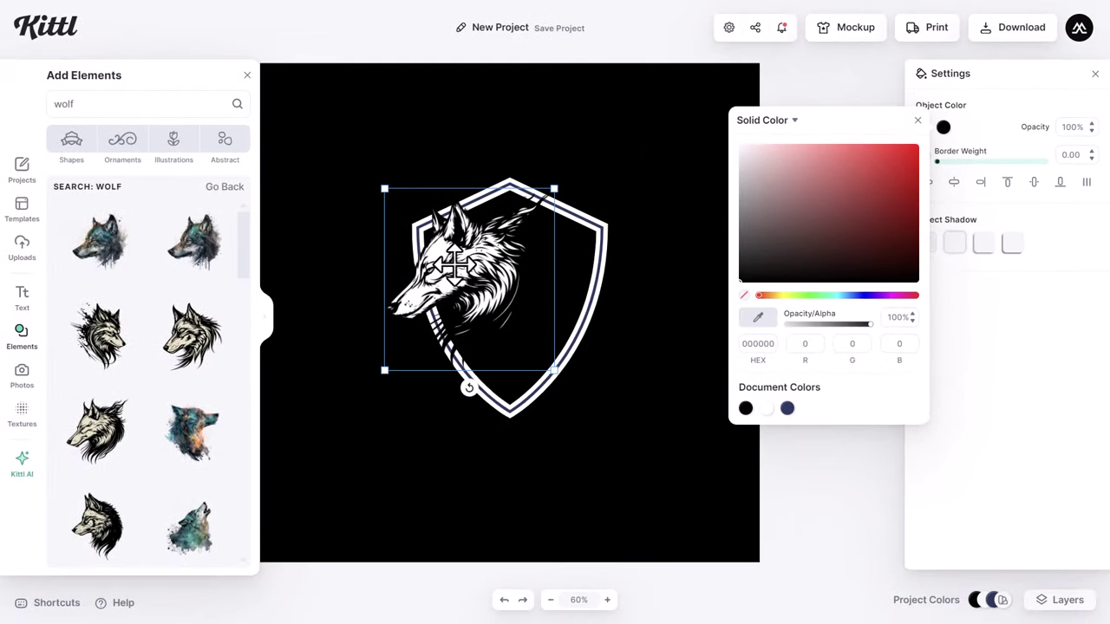
{"action": "left_click_drag", "start_coordinate": [385, 274], "coordinate": [392, 269]}
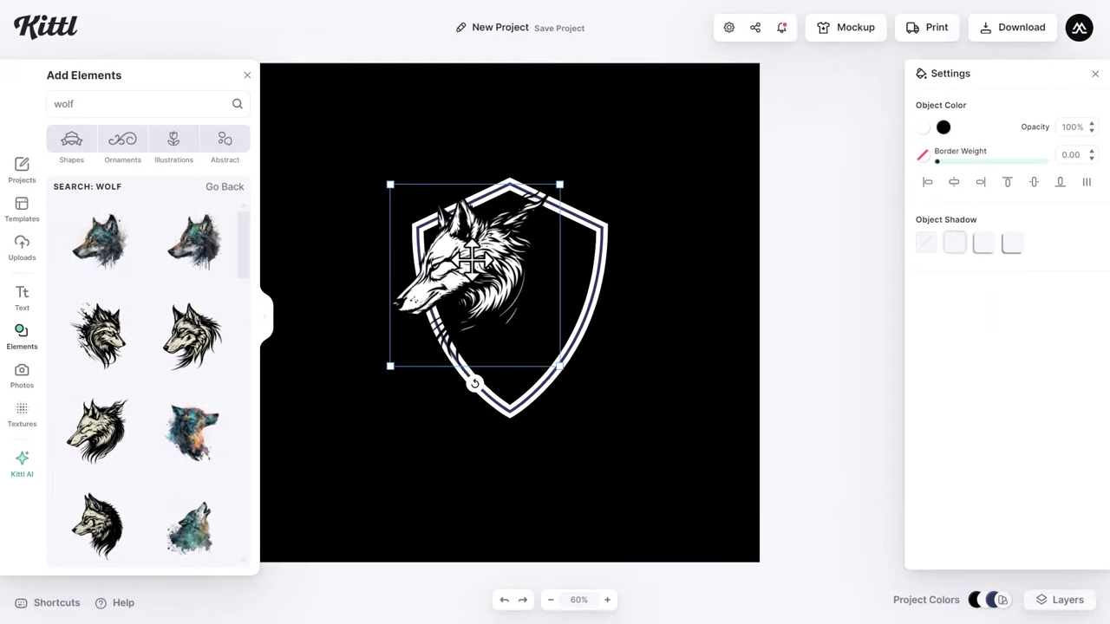
{"action": "left_click_drag", "start_coordinate": [495, 260], "coordinate": [492, 261]}
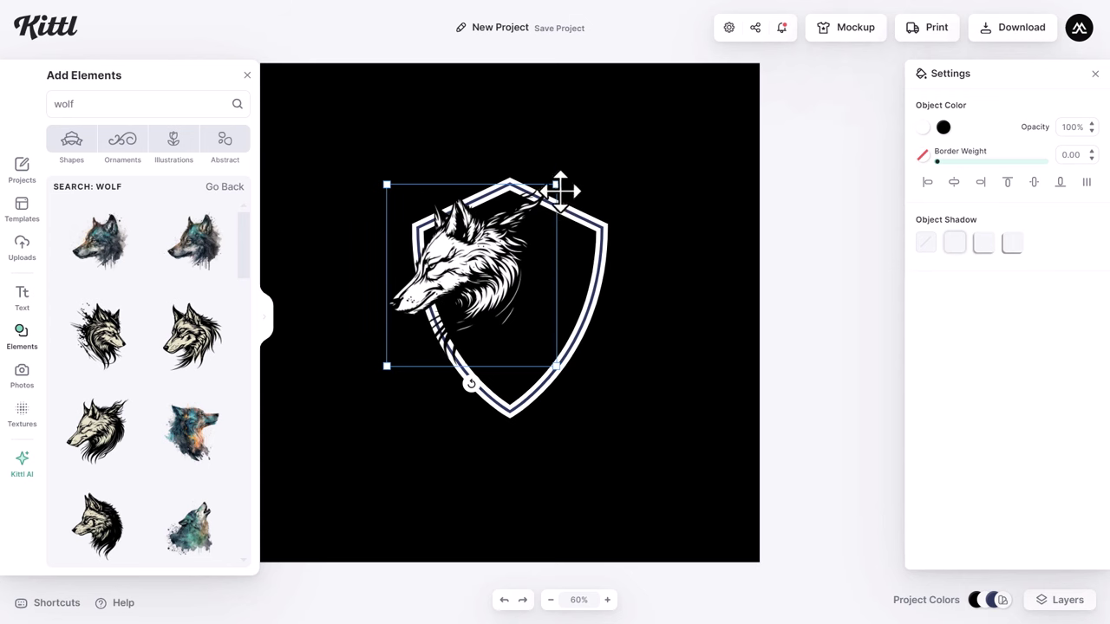
Shrink the wolf head, then flip its duplicate horizontally and align it with the original.
{"action": "left_click_drag", "start_coordinate": [559, 182], "coordinate": [539, 202]}
{"action": "left_click_drag", "start_coordinate": [473, 264], "coordinate": [548, 258]}
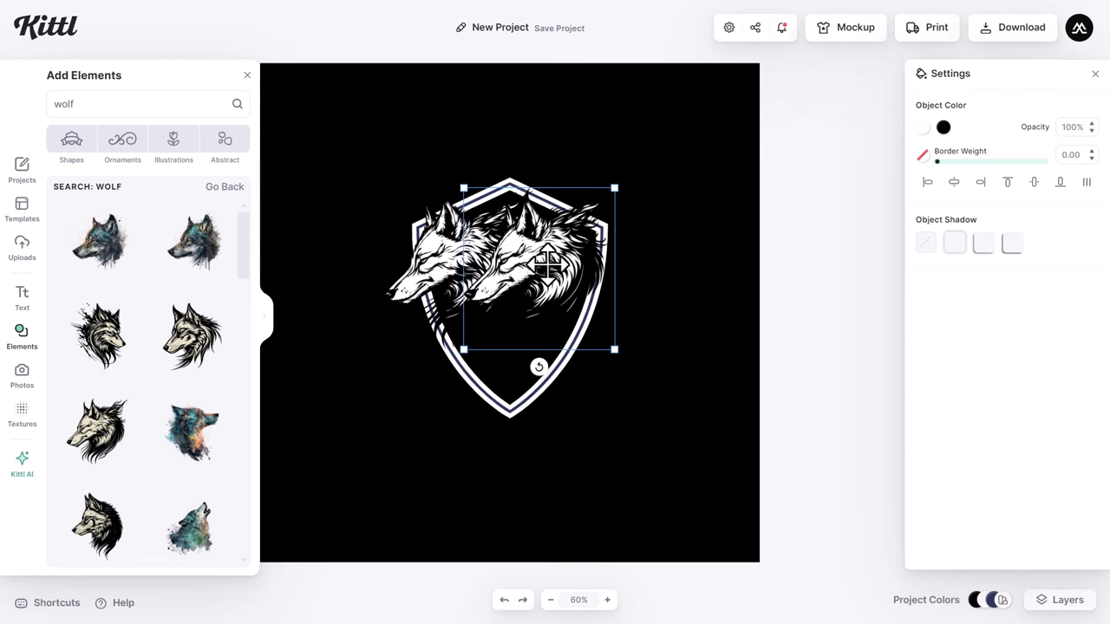
{"action": "right_click", "coordinate": [560, 271]}
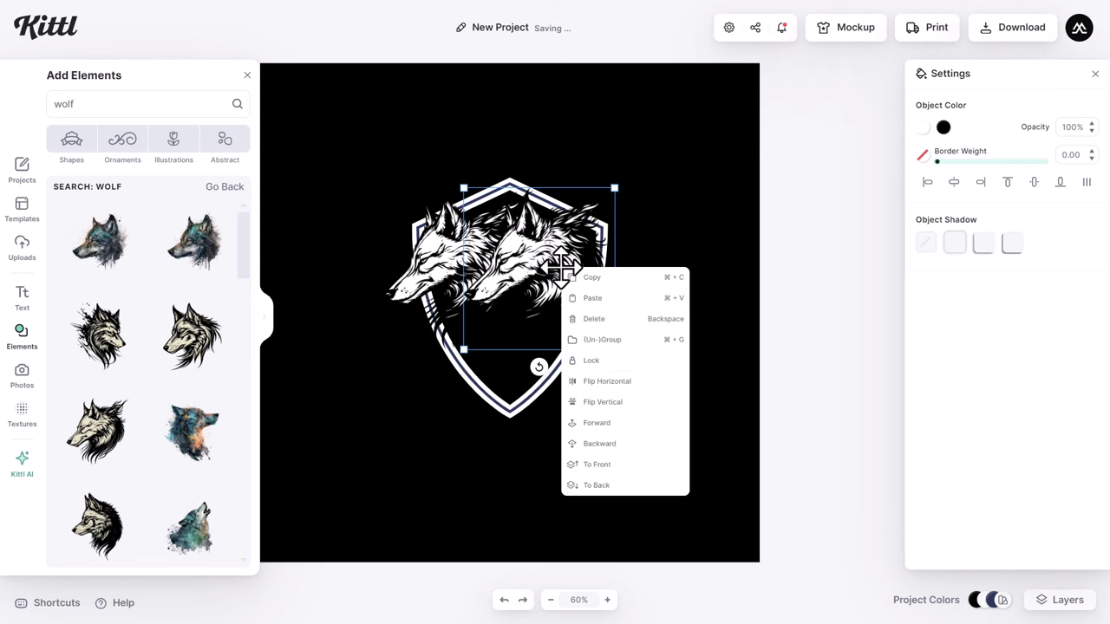
{"action": "left_click", "coordinate": [611, 382]}
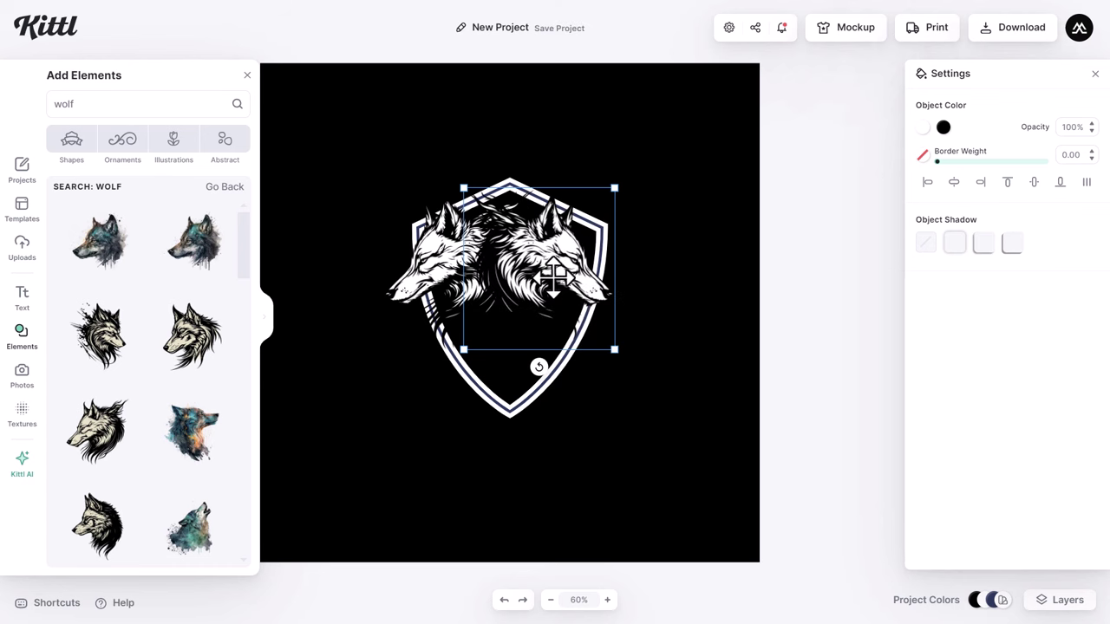
{"action": "left_click_drag", "start_coordinate": [553, 275], "coordinate": [563, 279]}
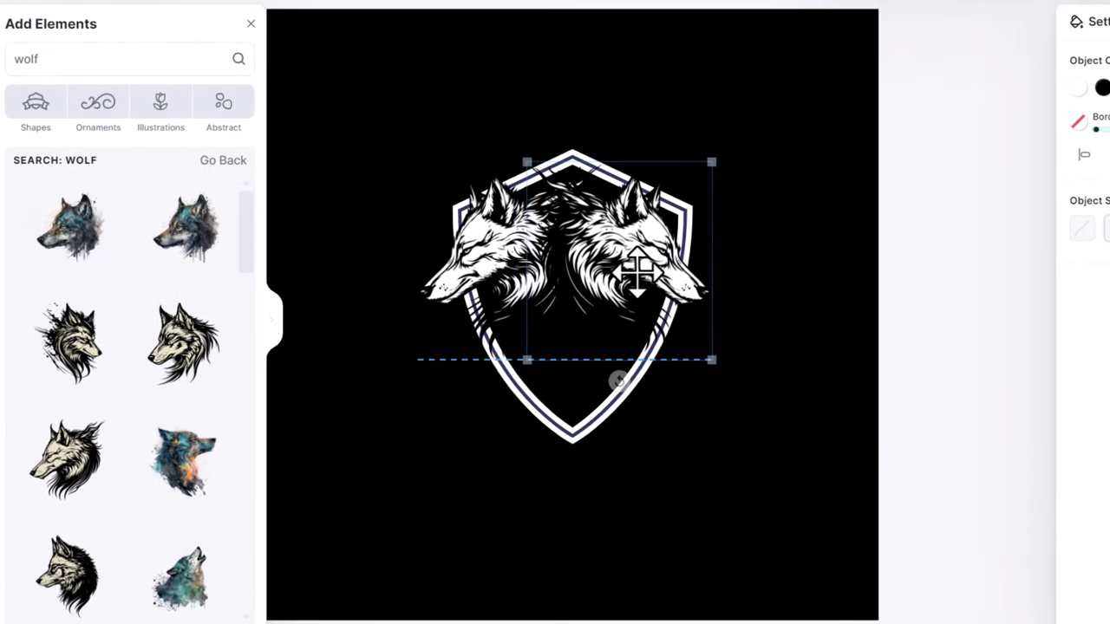
Group both wolf heads and centre the pair horizontally.
{"action": "left_click", "coordinate": [510, 247], "text": "shift"}
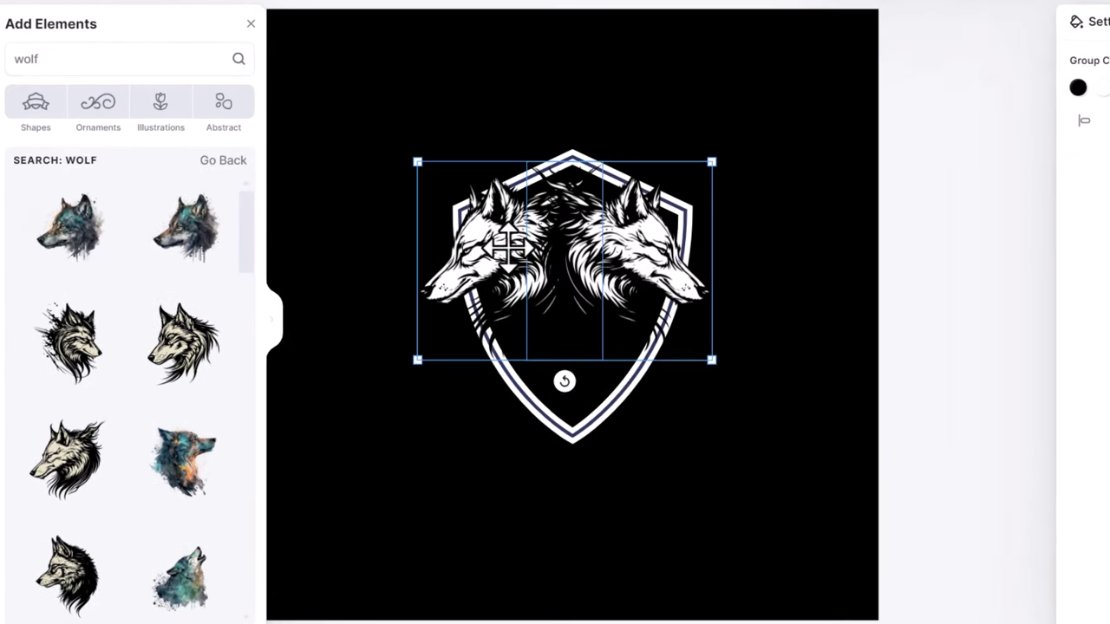
{"action": "right_click", "coordinate": [581, 252]}
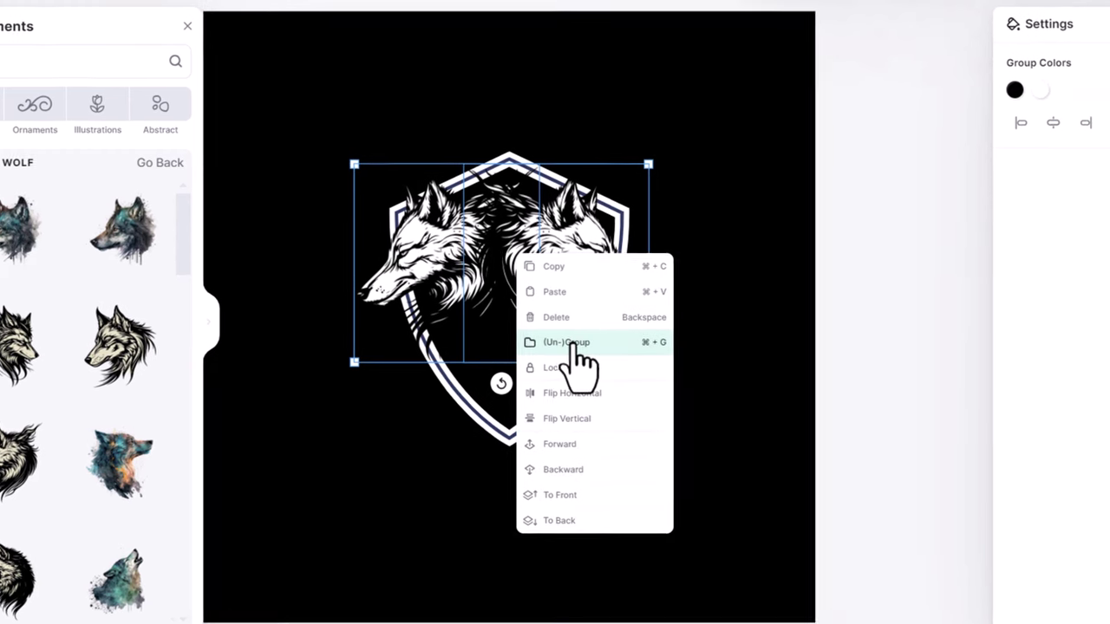
{"action": "left_click", "coordinate": [572, 343]}
{"action": "left_click", "coordinate": [1053, 122]}
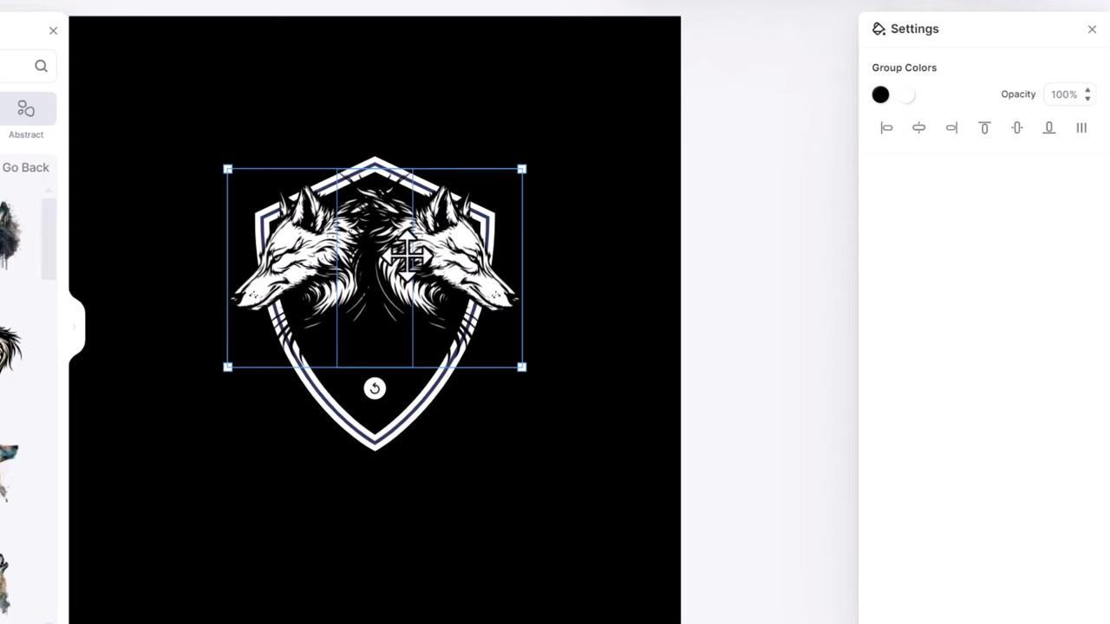
Place and delete a purple wolf head, then search the elements for 'skull'.
{"action": "left_click", "coordinate": [621, 278]}
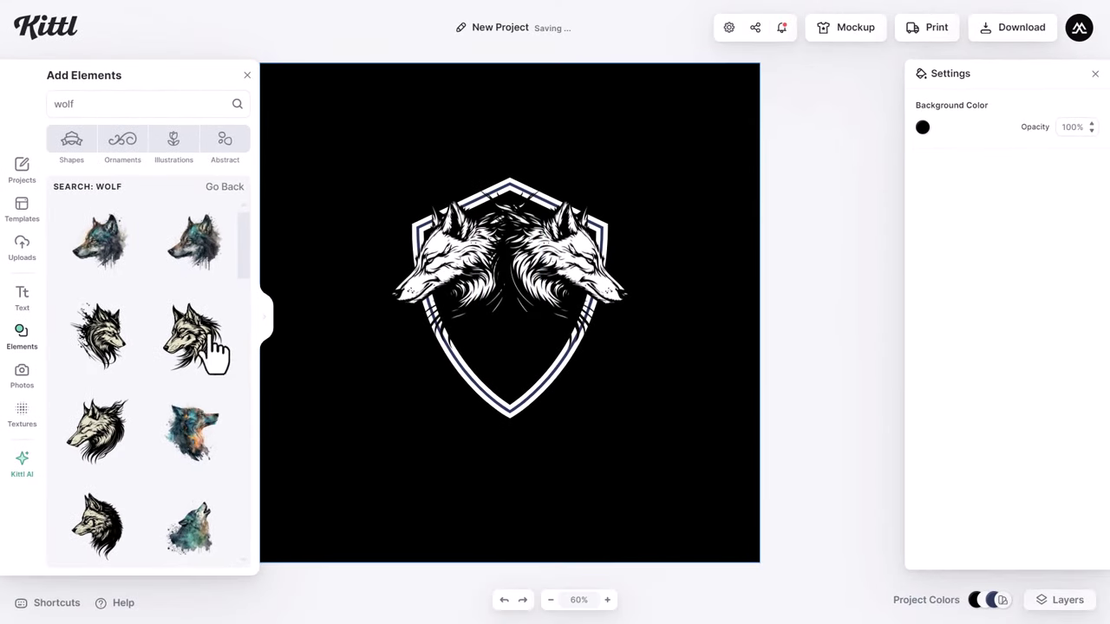
{"action": "scroll", "coordinate": [205, 335], "scroll_direction": "down", "scroll_amount": 10}
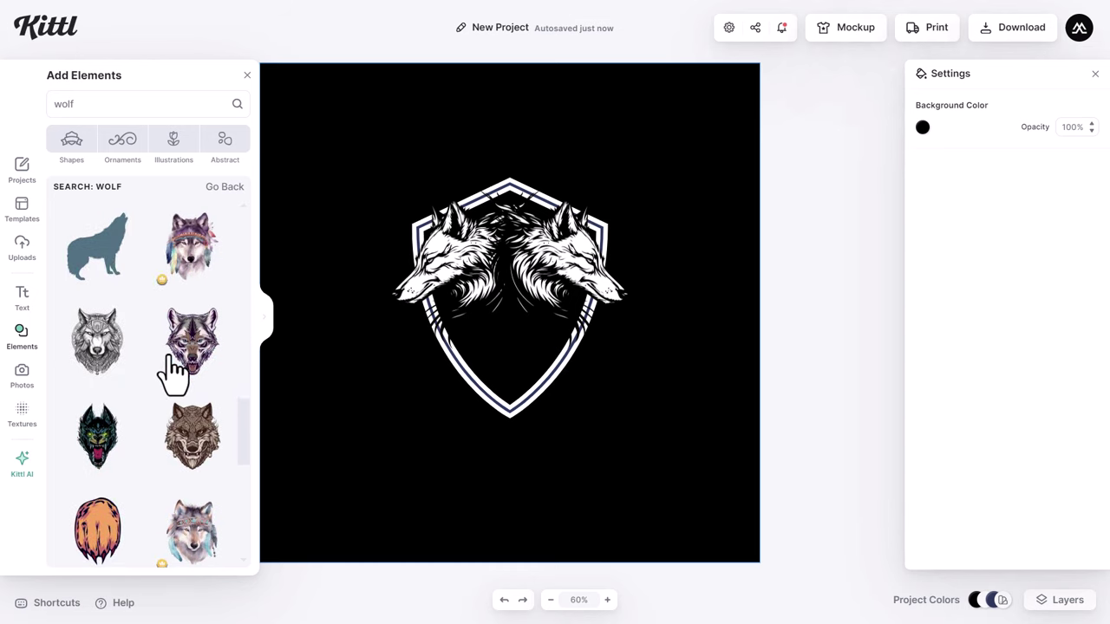
{"action": "left_click", "coordinate": [193, 343]}
{"action": "left_click_drag", "start_coordinate": [509, 338], "coordinate": [510, 296]}
{"action": "key", "text": "Delete"}
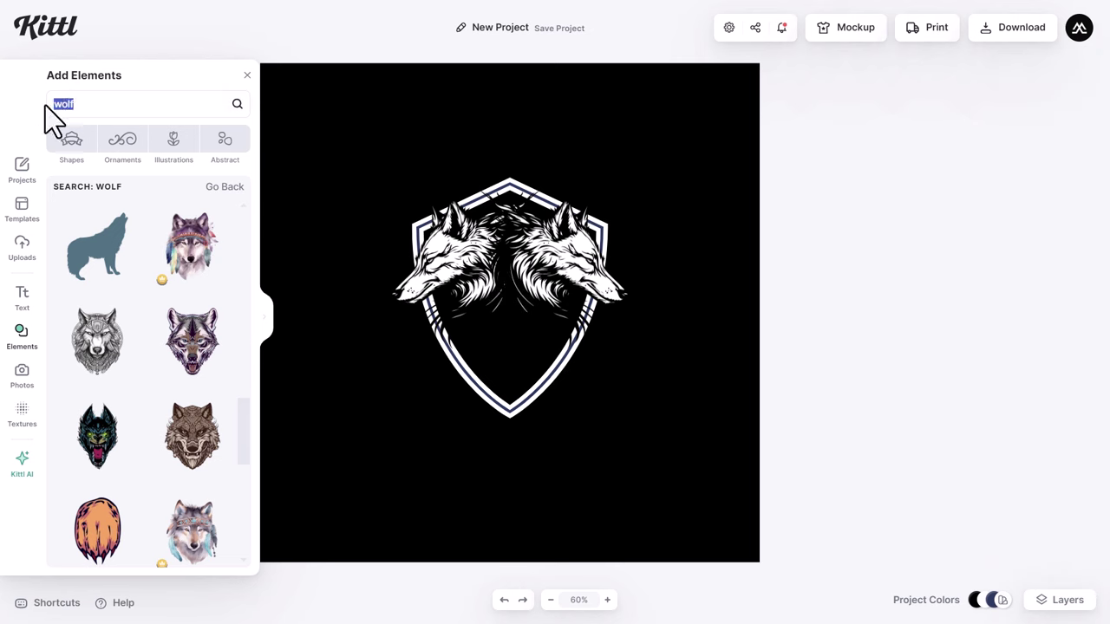
{"action": "type", "text": "skull"}
{"action": "left_click", "coordinate": [69, 144]}
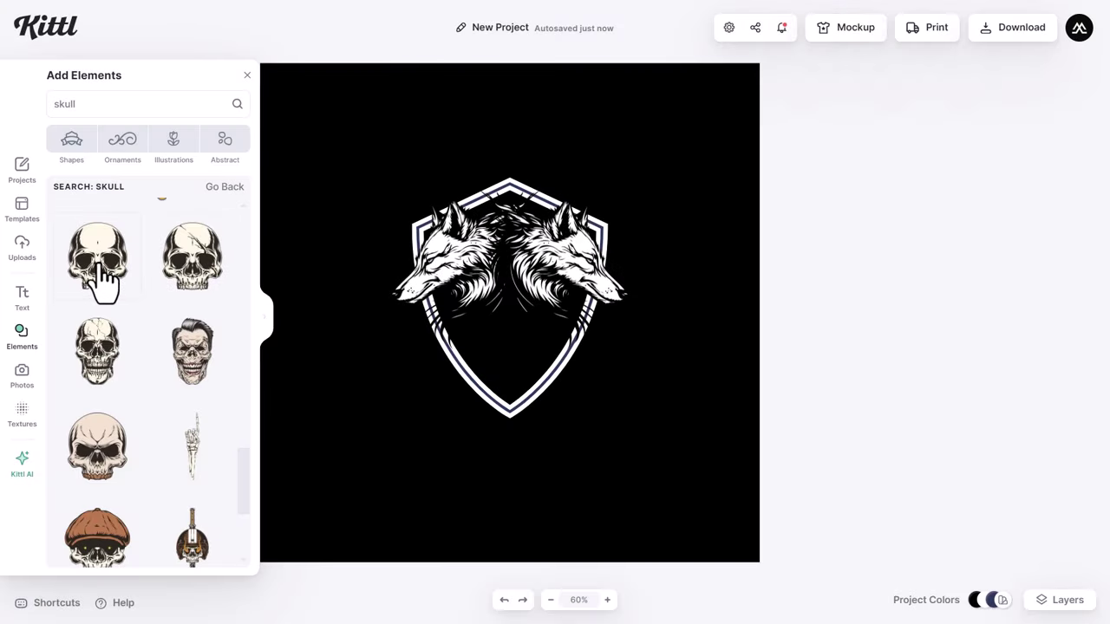
Add the cream skull, move it onto the shield's centre and shrink it.
{"action": "left_click", "coordinate": [100, 277]}
{"action": "left_click_drag", "start_coordinate": [557, 304], "coordinate": [510, 287]}
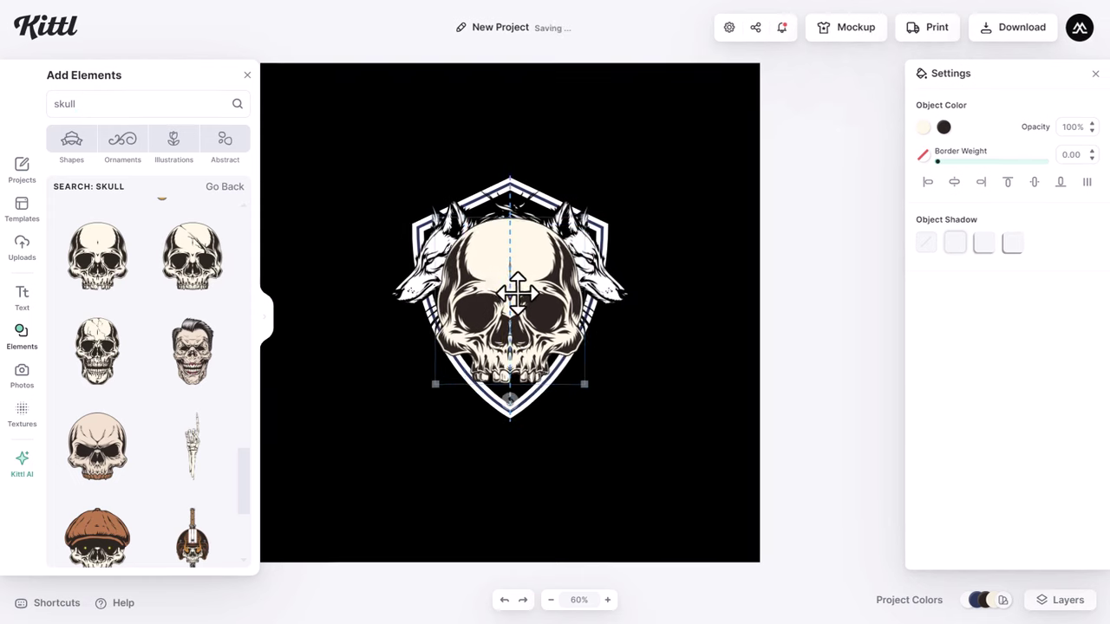
{"action": "left_click_drag", "start_coordinate": [681, 177], "coordinate": [599, 219]}
{"action": "left_click_drag", "start_coordinate": [666, 165], "coordinate": [649, 184]}
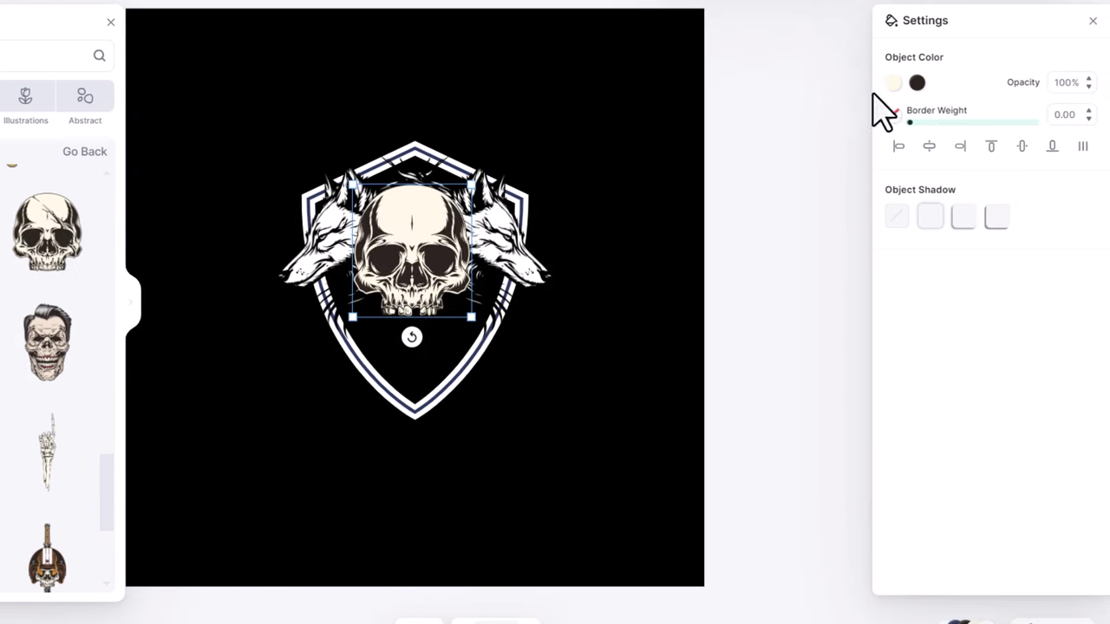
Set the skull's cream tone to white and dark tone to black, then centre it horizontally.
{"action": "left_click", "coordinate": [932, 82]}
{"action": "left_click", "coordinate": [703, 149]}
{"action": "left_click", "coordinate": [697, 103]}
{"action": "left_click", "coordinate": [902, 82]}
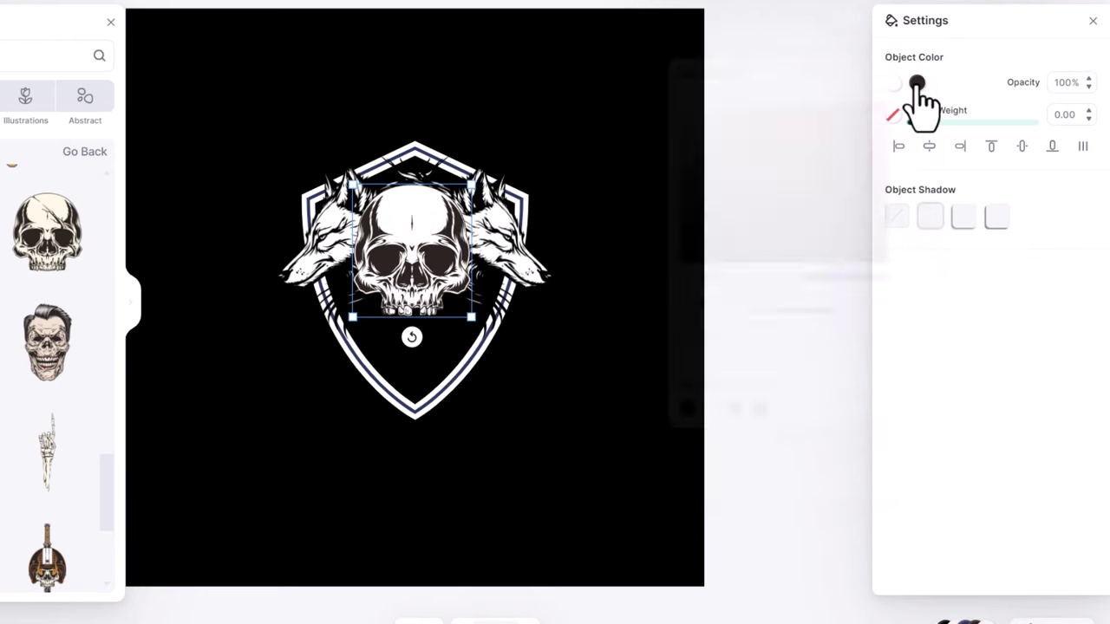
{"action": "left_click", "coordinate": [915, 82]}
{"action": "left_click_drag", "start_coordinate": [736, 181], "coordinate": [719, 291]}
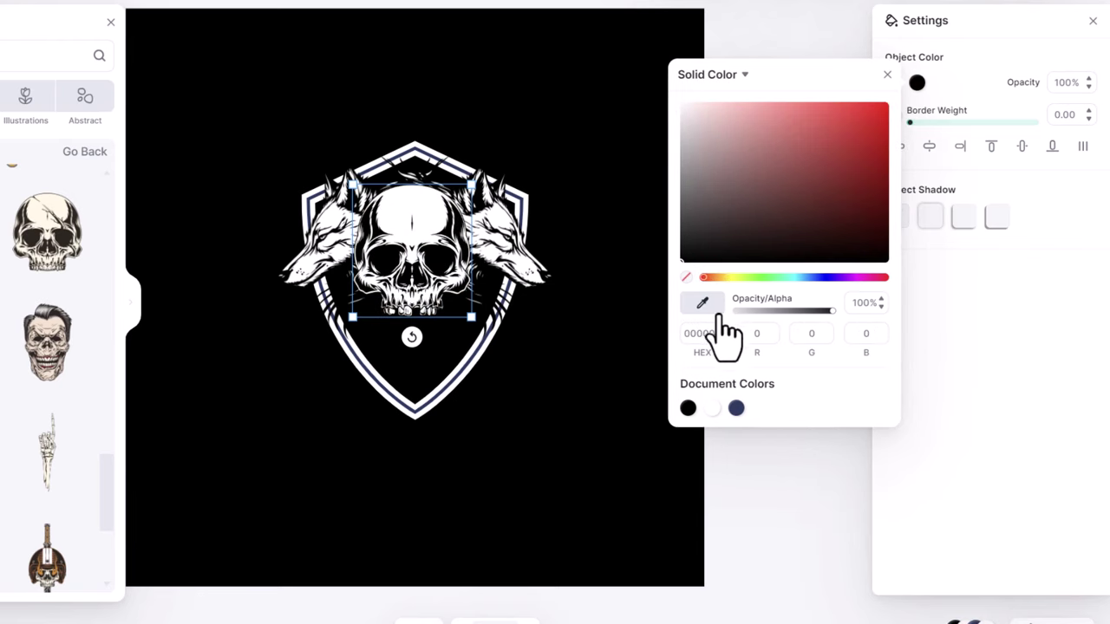
{"action": "left_click", "coordinate": [887, 75]}
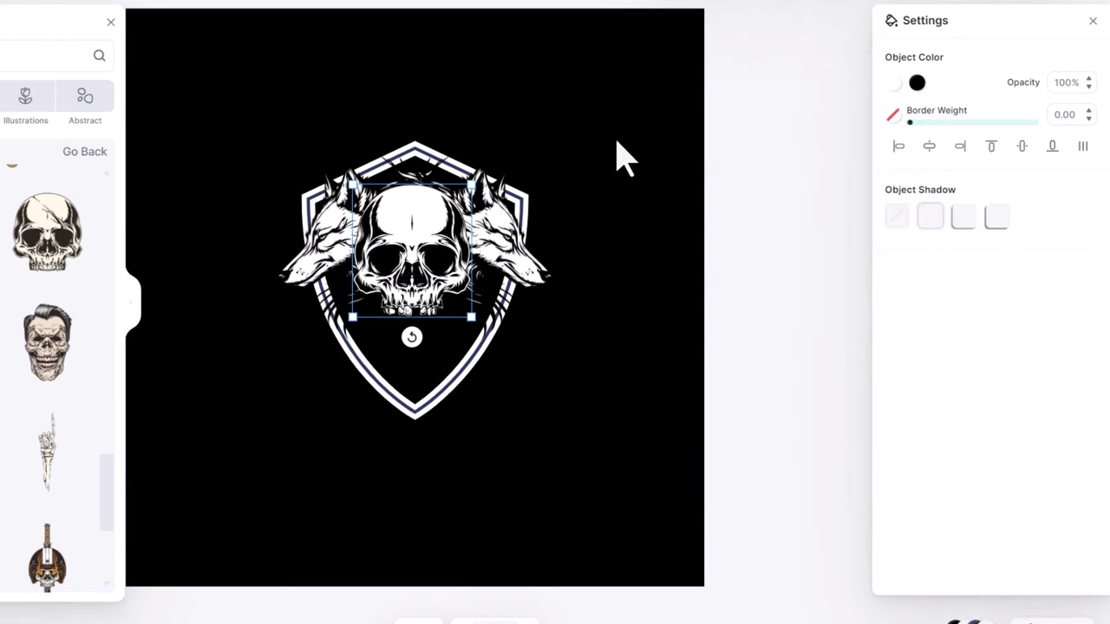
{"action": "left_click", "coordinate": [929, 148]}
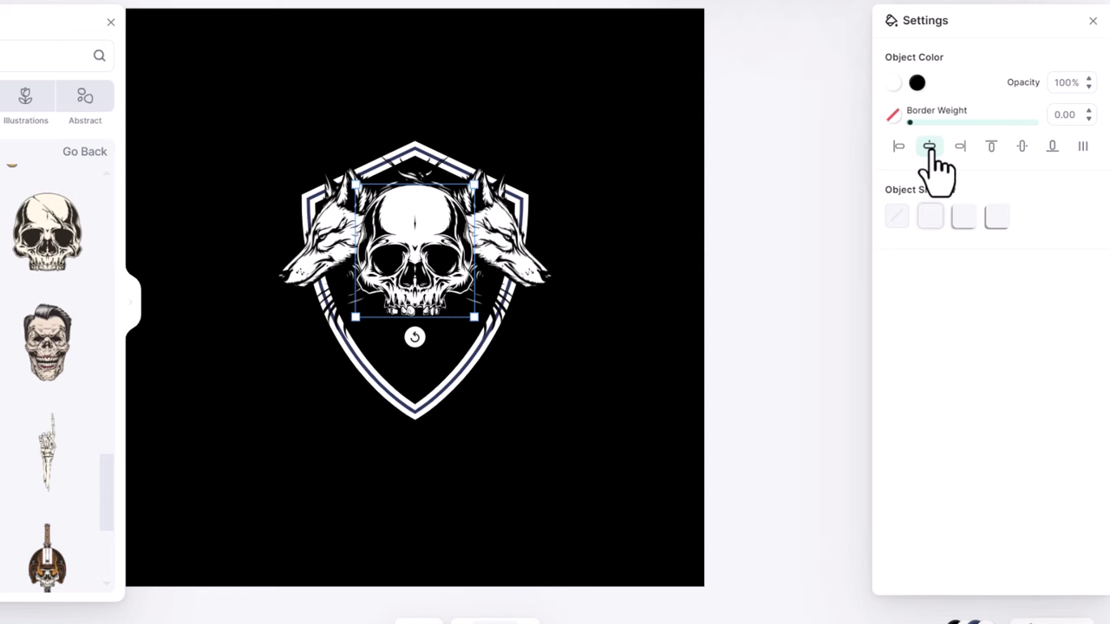
{"action": "left_click", "coordinate": [728, 274]}
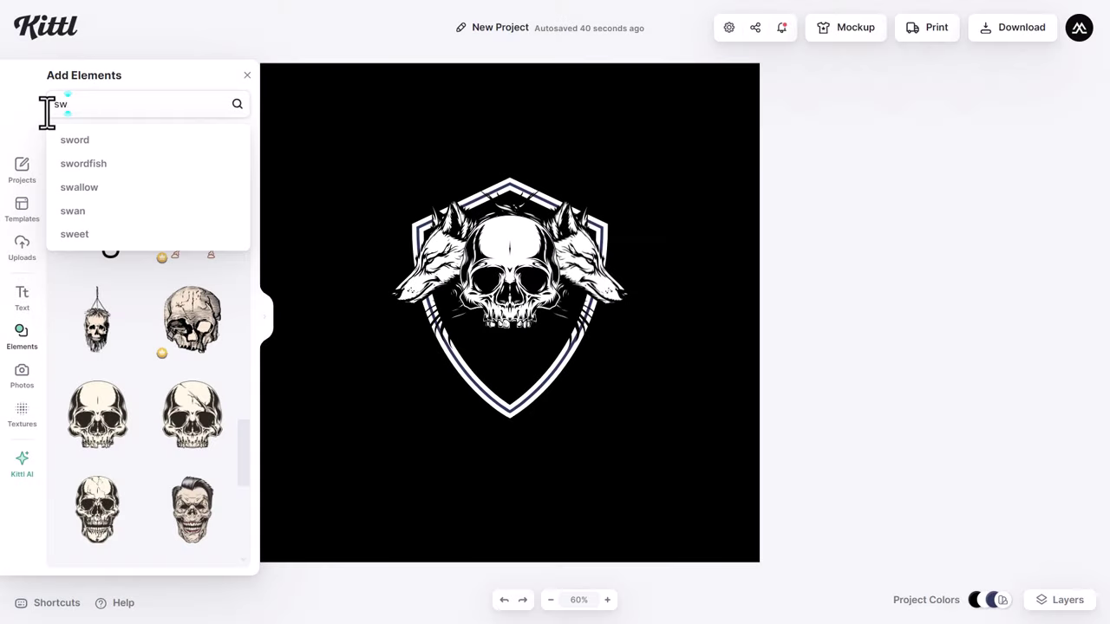
Add a crossed-swords element from a 'sword' search and recolour it black and white.
{"action": "type", "text": "d"}
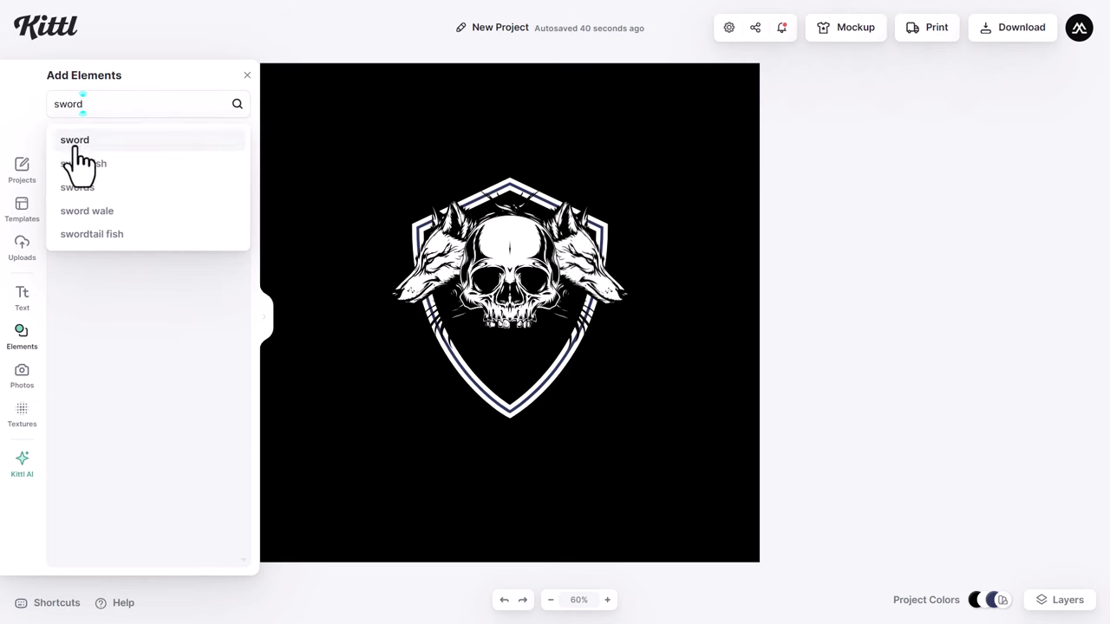
{"action": "left_click", "coordinate": [73, 143]}
{"action": "left_click", "coordinate": [117, 243]}
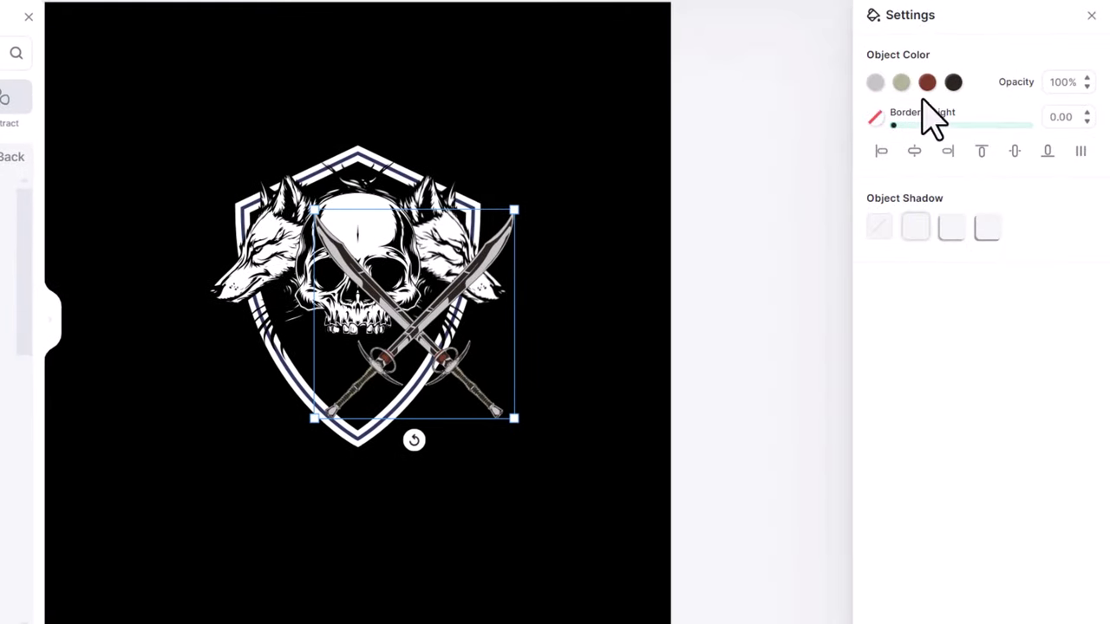
{"action": "left_click", "coordinate": [953, 83]}
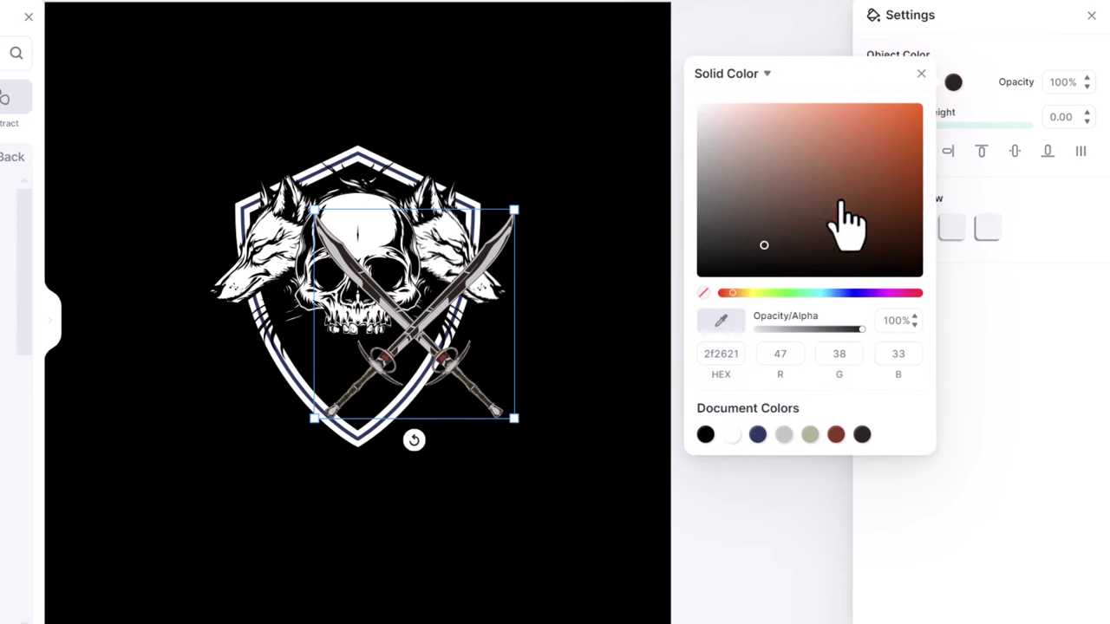
{"action": "left_click_drag", "start_coordinate": [781, 223], "coordinate": [681, 318]}
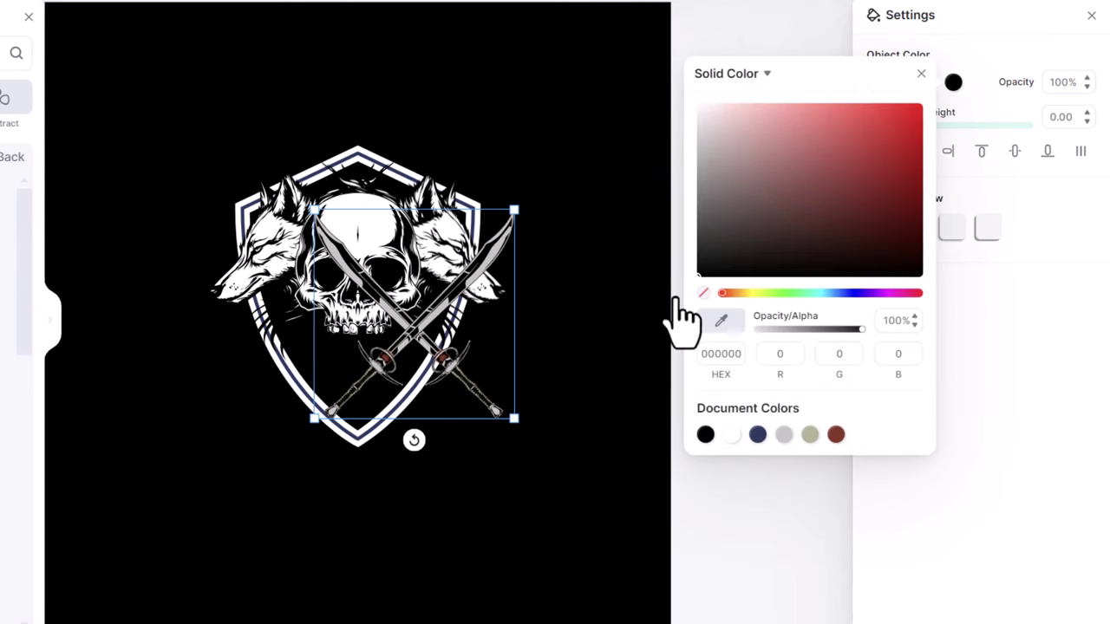
{"action": "left_click", "coordinate": [921, 73]}
{"action": "left_click", "coordinate": [925, 82]}
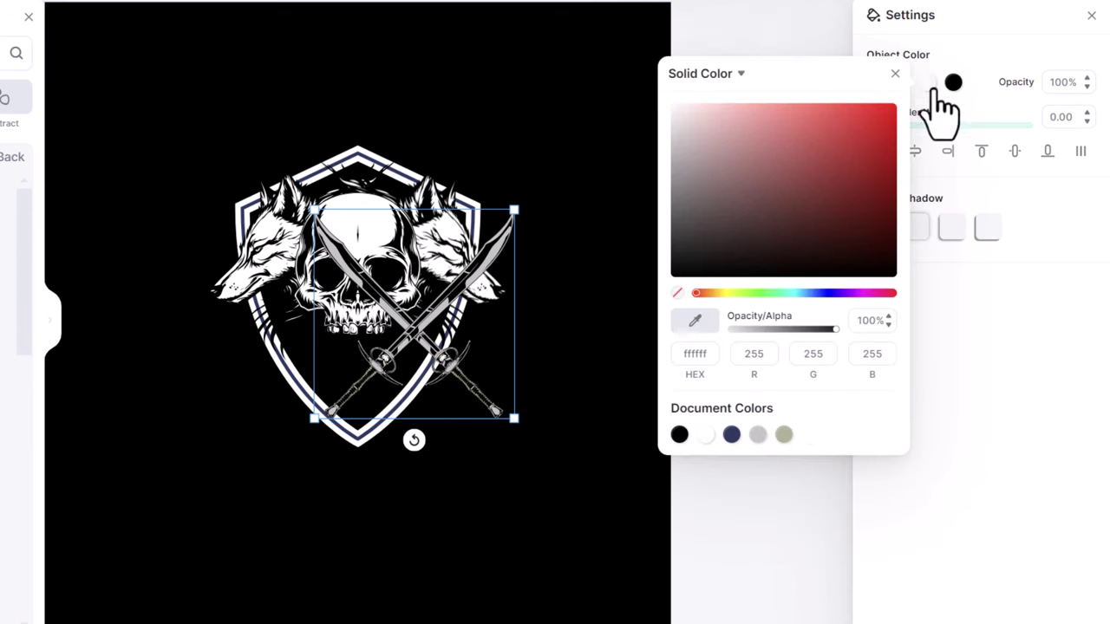
{"action": "left_click", "coordinate": [942, 97]}
{"action": "left_click", "coordinate": [901, 82]}
{"action": "left_click", "coordinate": [875, 82]}
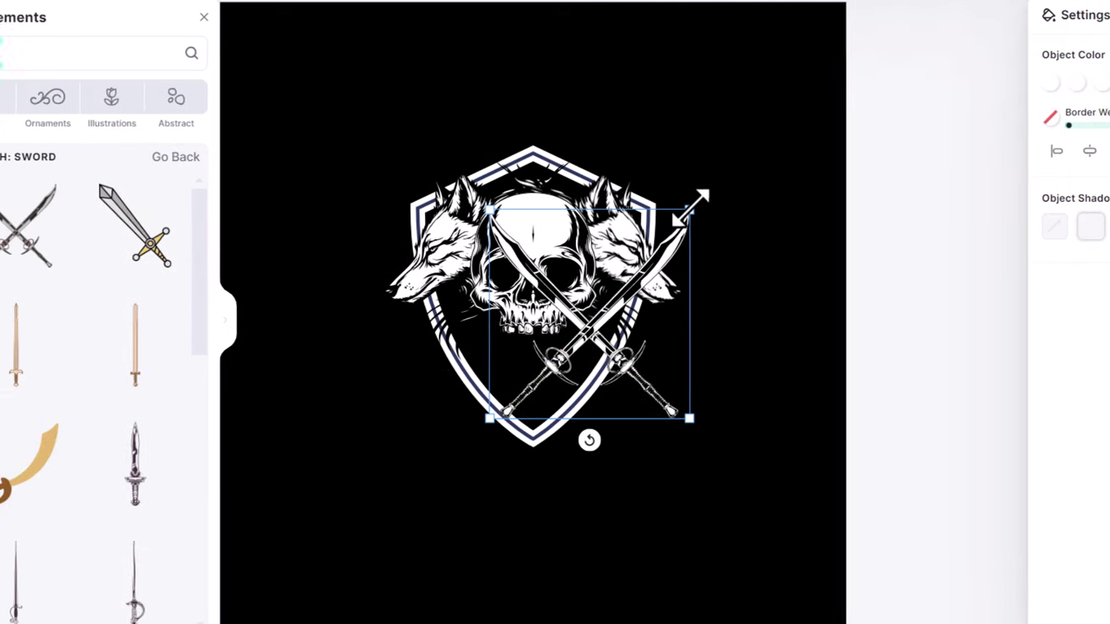
Enlarge the swords, rotate them hilts-up, and centre them on the canvas.
{"action": "left_click_drag", "start_coordinate": [692, 209], "coordinate": [811, 120]}
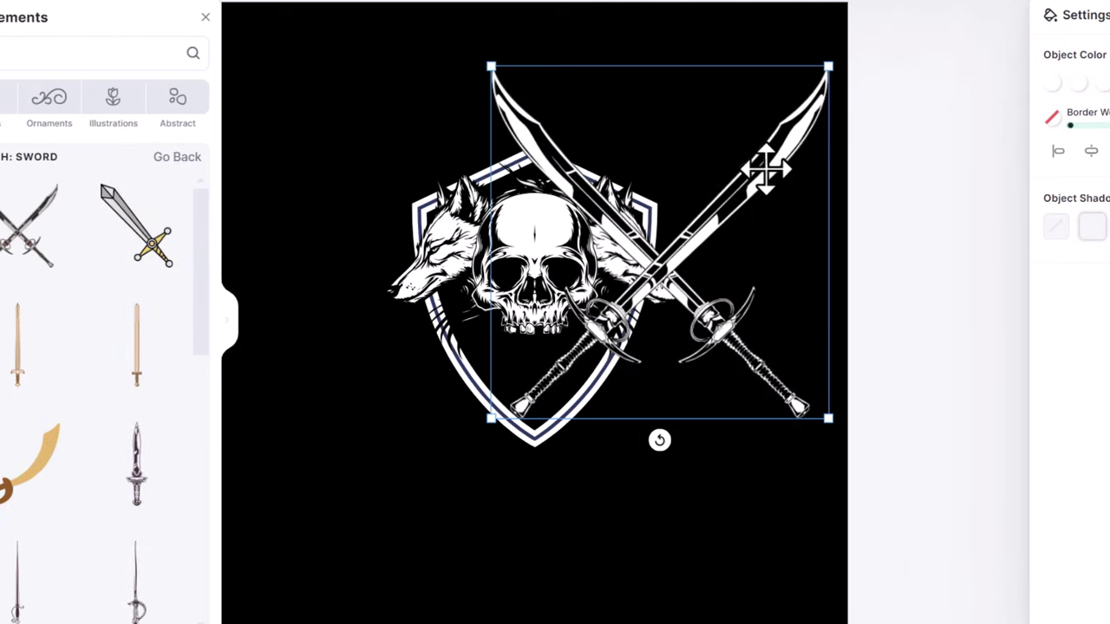
{"action": "left_click_drag", "start_coordinate": [765, 169], "coordinate": [638, 216]}
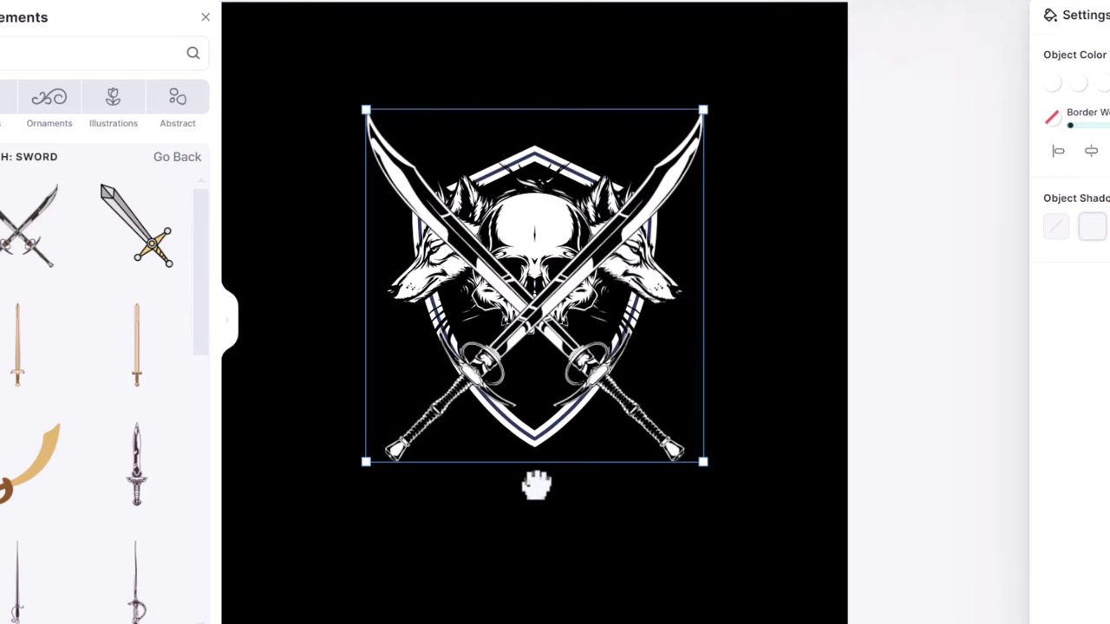
{"action": "left_click_drag", "start_coordinate": [534, 489], "coordinate": [539, 100]}
{"action": "left_click_drag", "start_coordinate": [626, 161], "coordinate": [649, 112]}
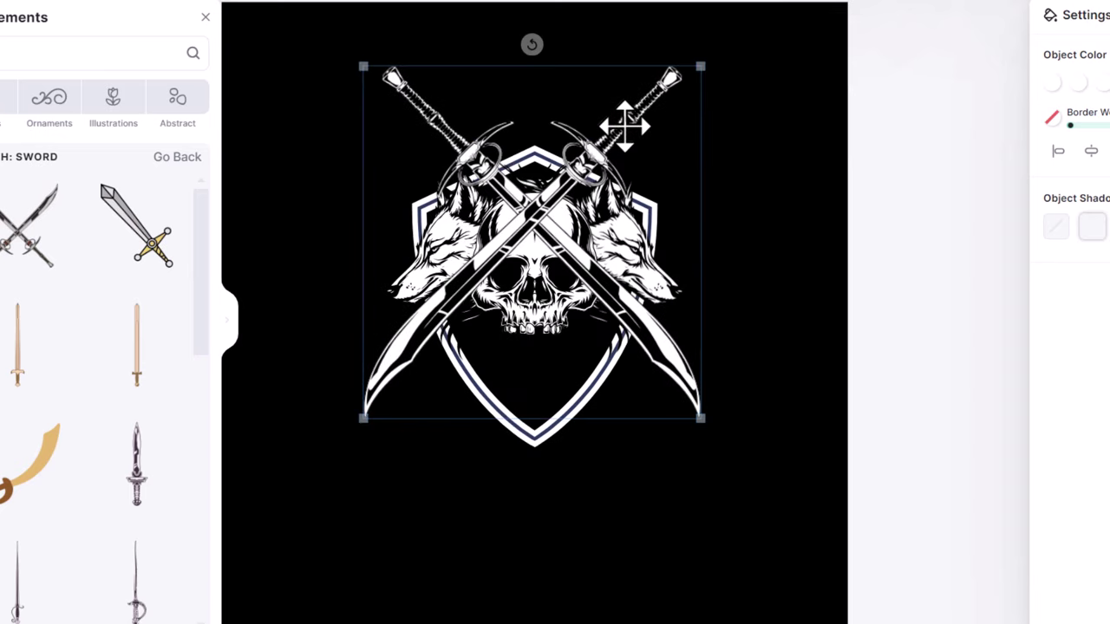
{"action": "left_click_drag", "start_coordinate": [703, 68], "coordinate": [746, 26]}
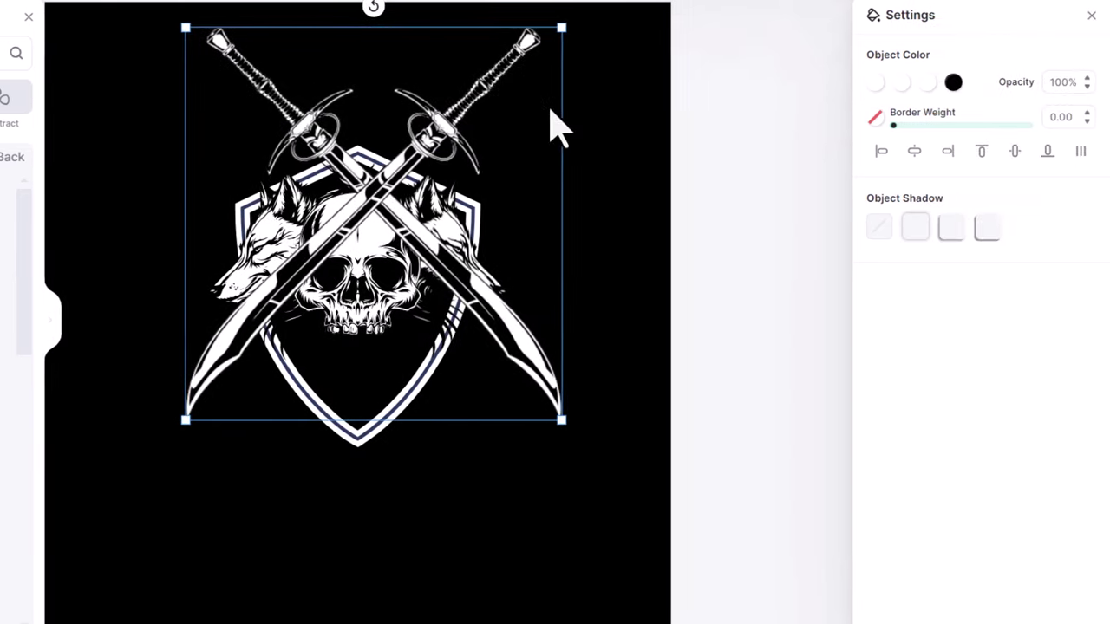
{"action": "left_click", "coordinate": [915, 151]}
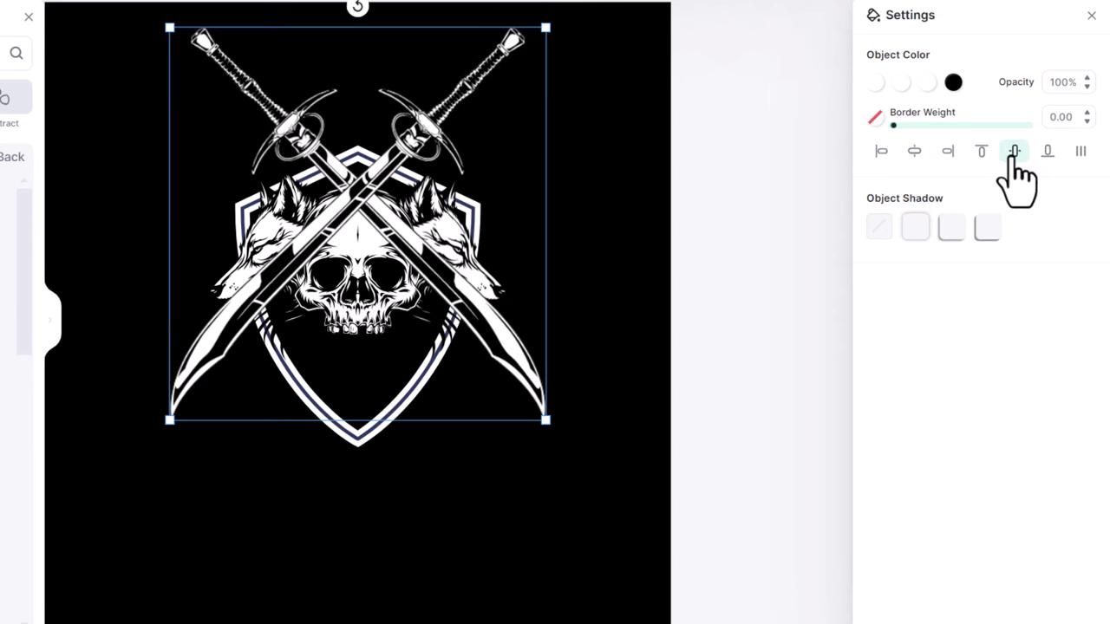
{"action": "left_click", "coordinate": [1014, 151]}
Send the swords behind the shield and resize them to sit centred behind it.
{"action": "right_click", "coordinate": [468, 184]}
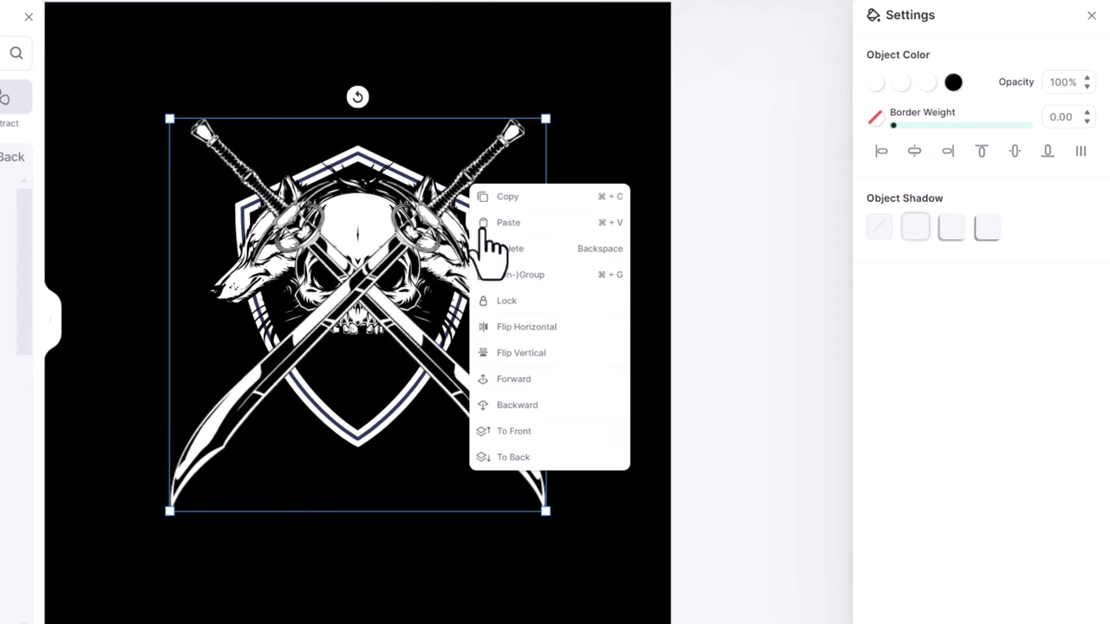
{"action": "left_click", "coordinate": [511, 460]}
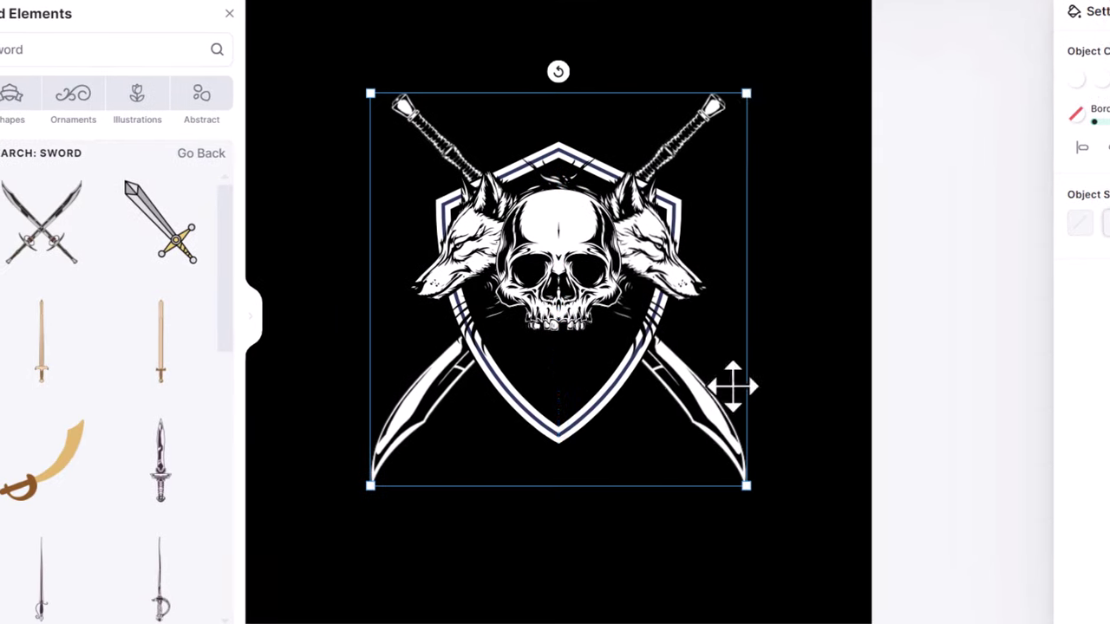
{"action": "left_click_drag", "start_coordinate": [551, 93], "coordinate": [503, 160]}
{"action": "left_click_drag", "start_coordinate": [668, 419], "coordinate": [694, 384]}
{"action": "left_click", "coordinate": [738, 373]}
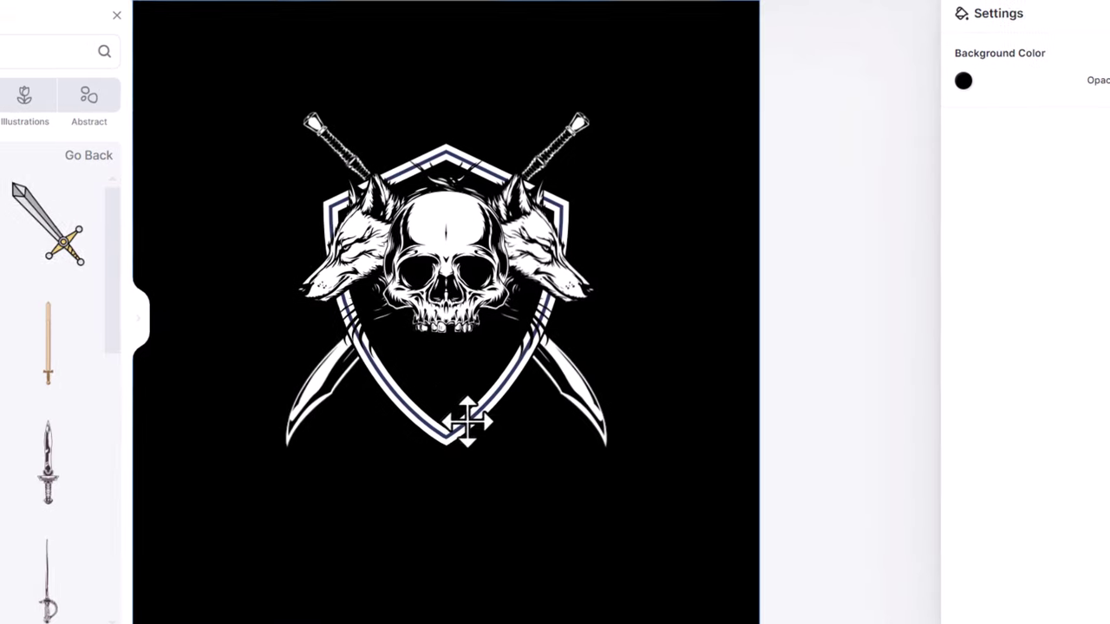
Give the shield a pure black drop shadow with offset 23.
{"action": "left_click", "coordinate": [581, 422]}
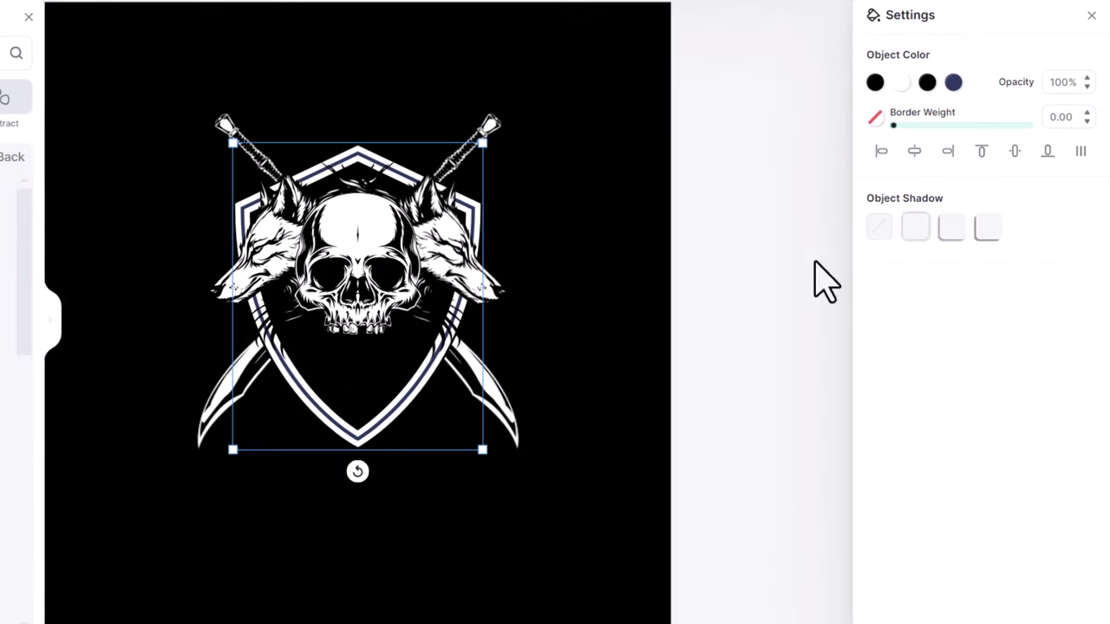
{"action": "left_click", "coordinate": [981, 231]}
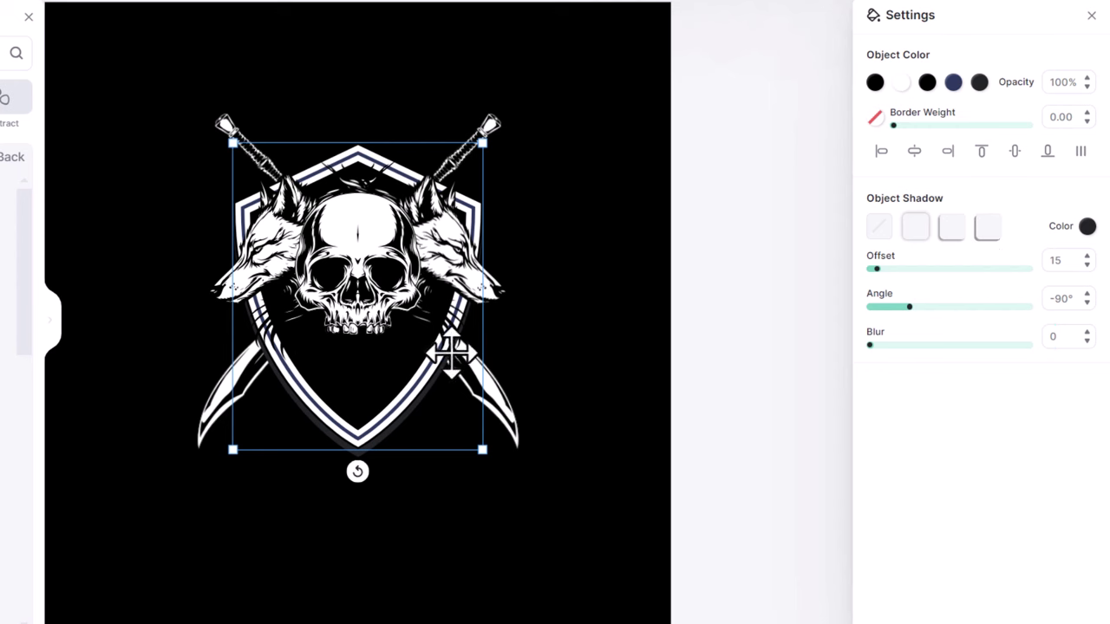
{"action": "left_click_drag", "start_coordinate": [874, 270], "coordinate": [882, 270]}
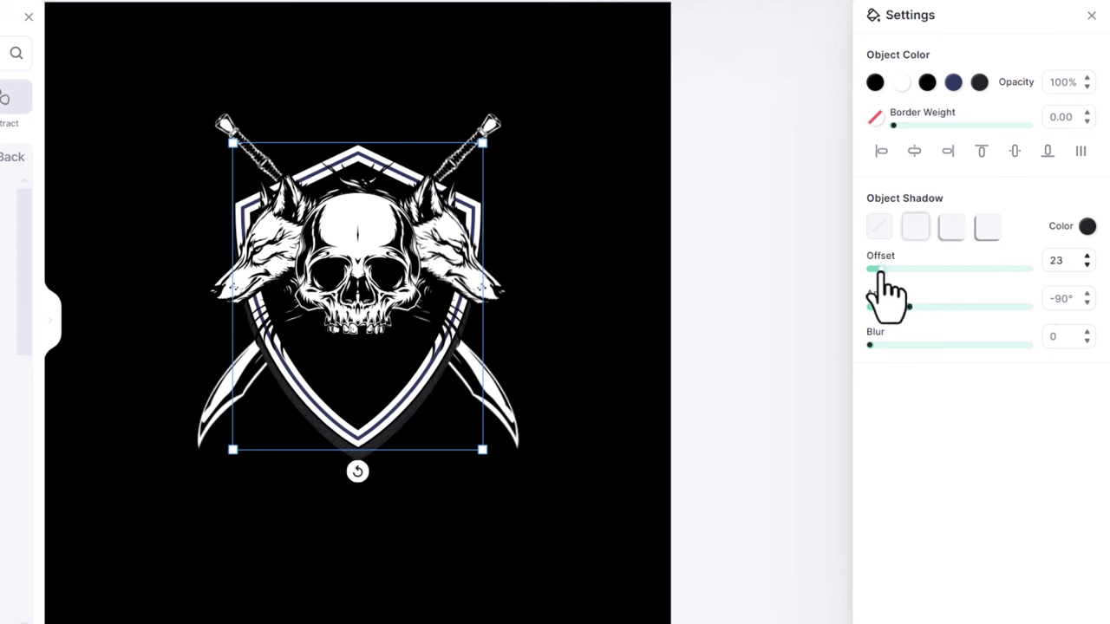
{"action": "left_click", "coordinate": [1087, 227]}
{"action": "left_click_drag", "start_coordinate": [887, 354], "coordinate": [822, 427]}
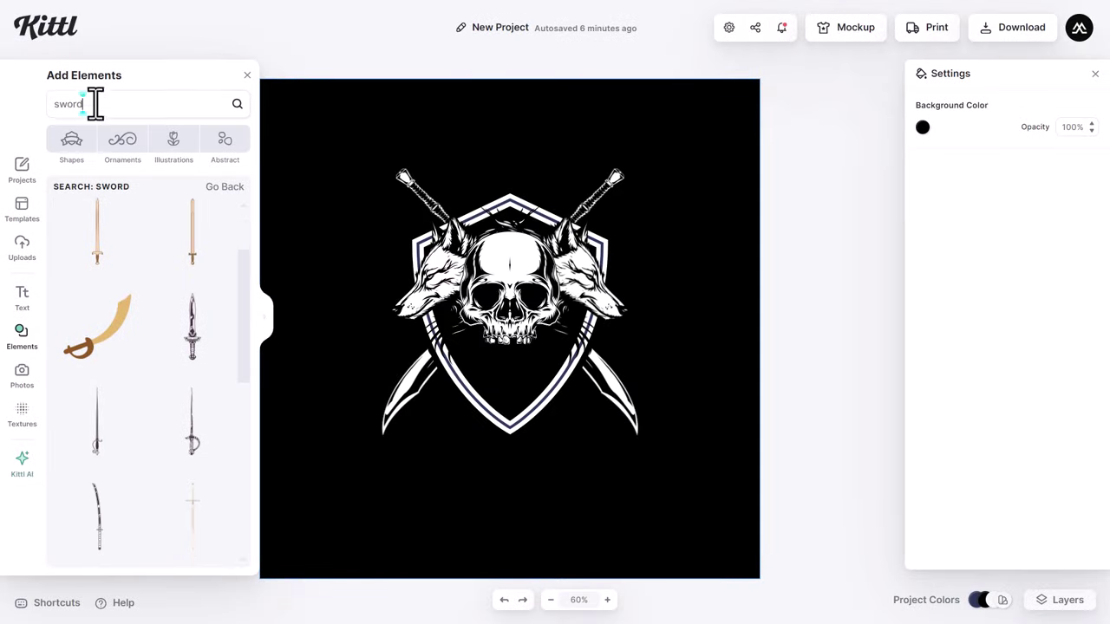
Add a barbed-wire circle from a 'barbed' search, move it onto the shield and make it white.
{"action": "left_click_drag", "start_coordinate": [96, 104], "coordinate": [45, 106]}
{"action": "type", "text": "barbed"}
{"action": "left_click", "coordinate": [65, 139]}
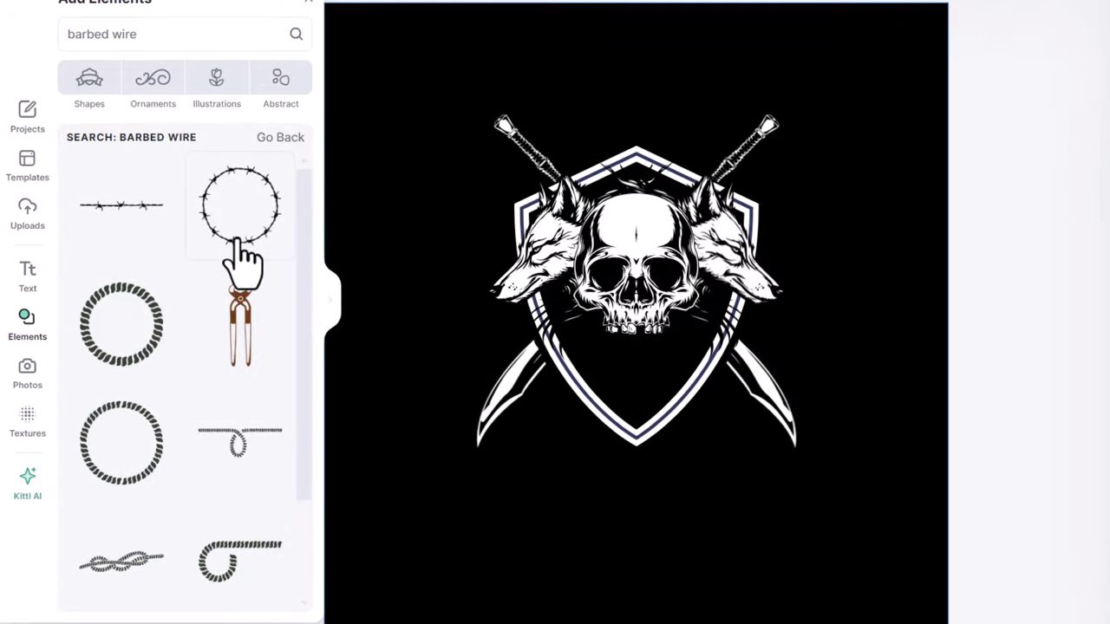
{"action": "left_click", "coordinate": [236, 243]}
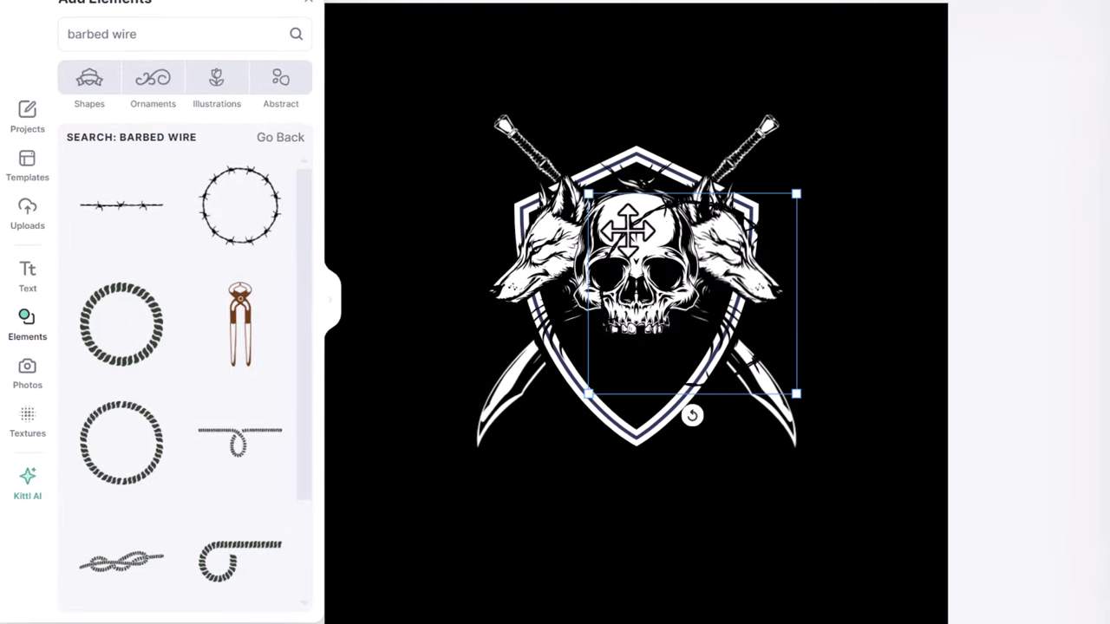
{"action": "left_click_drag", "start_coordinate": [628, 229], "coordinate": [651, 317]}
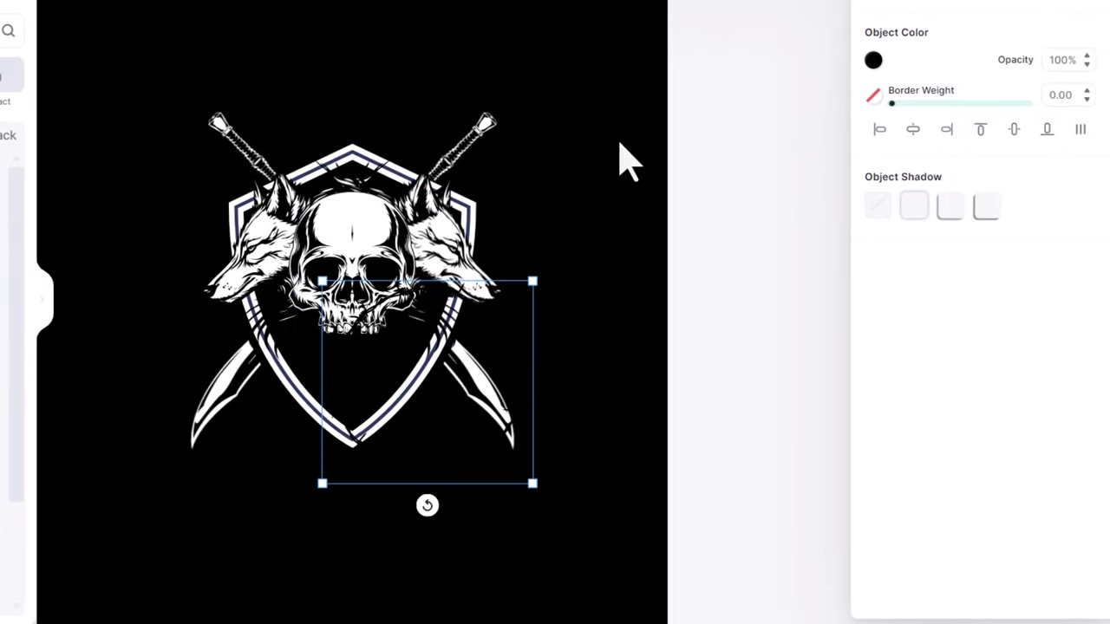
{"action": "left_click", "coordinate": [873, 59]}
{"action": "left_click_drag", "start_coordinate": [652, 123], "coordinate": [576, 53]}
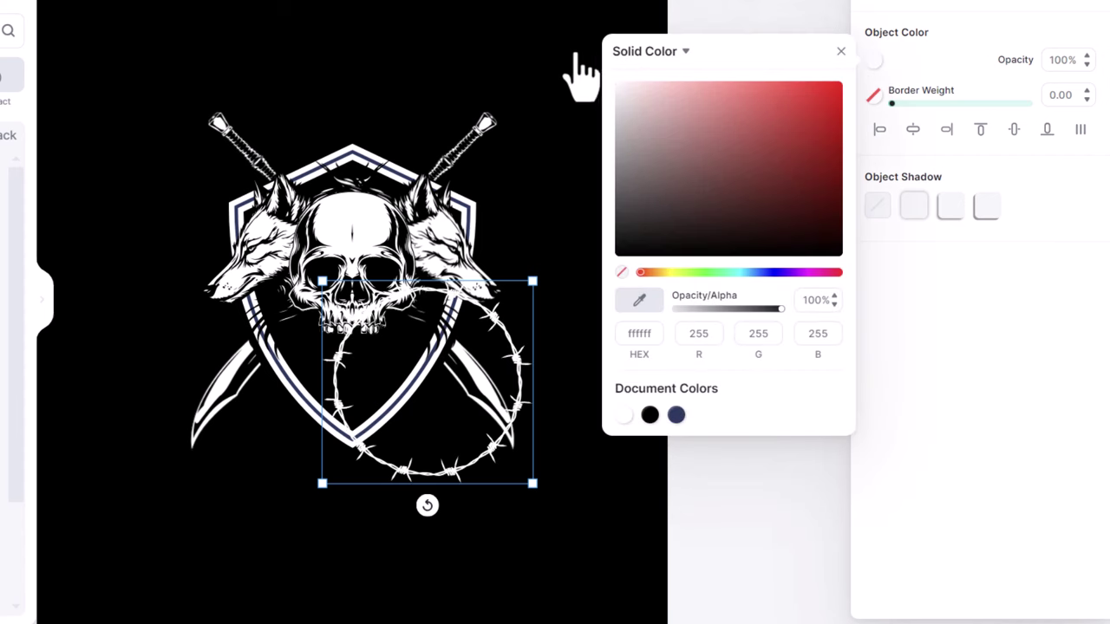
{"action": "left_click", "coordinate": [841, 54]}
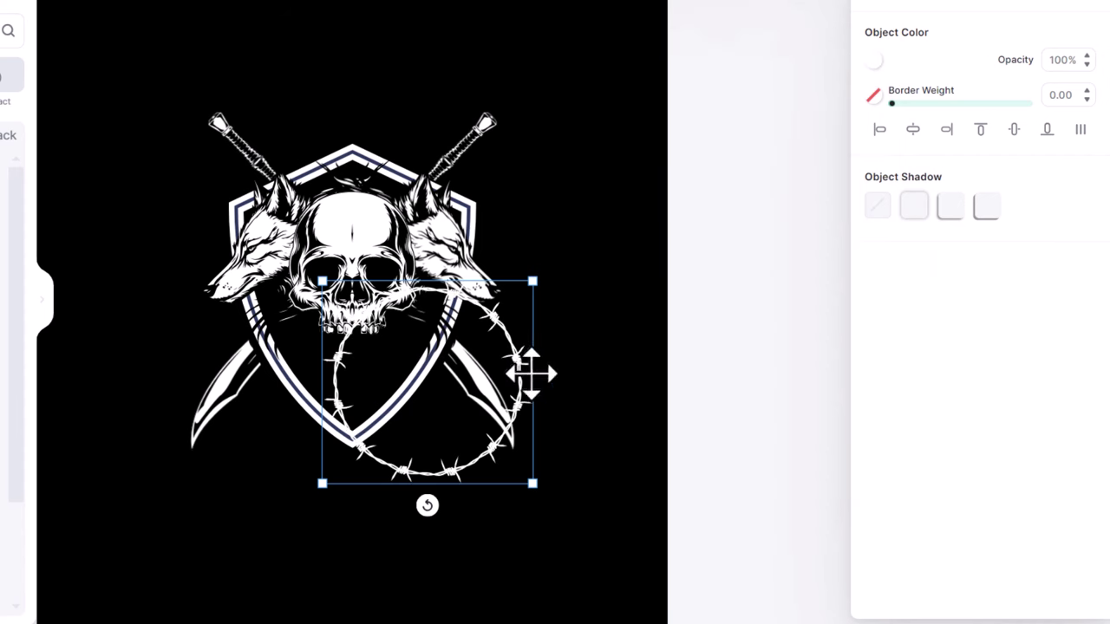
Shrink and centre the barbed-wire ring around the skull, then send it behind the skull.
{"action": "left_click_drag", "start_coordinate": [512, 364], "coordinate": [447, 195]}
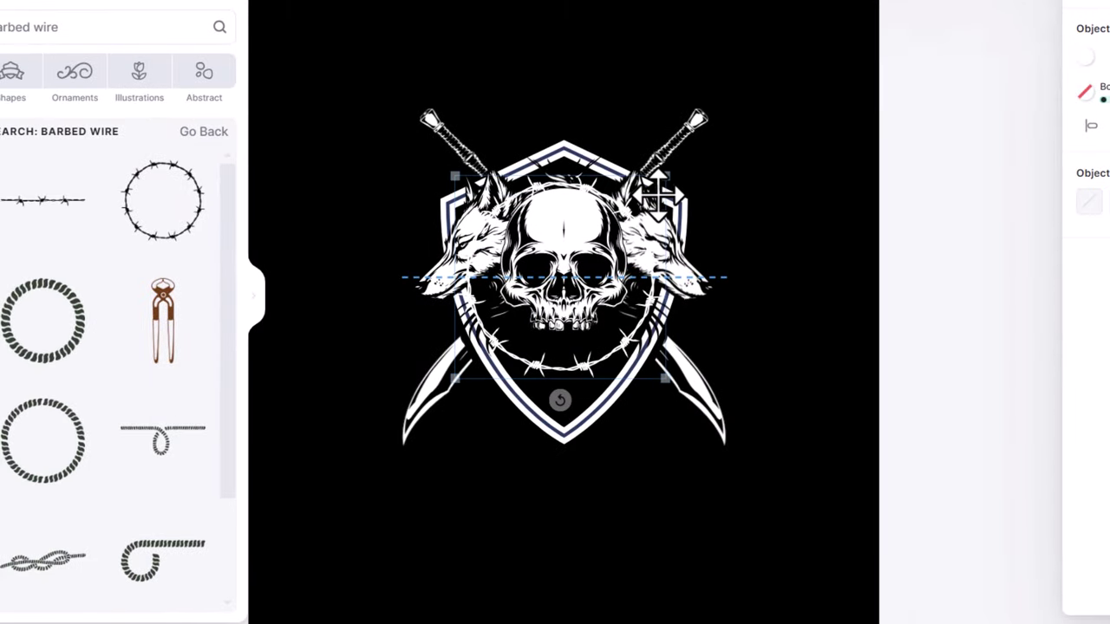
{"action": "left_click_drag", "start_coordinate": [659, 194], "coordinate": [598, 232]}
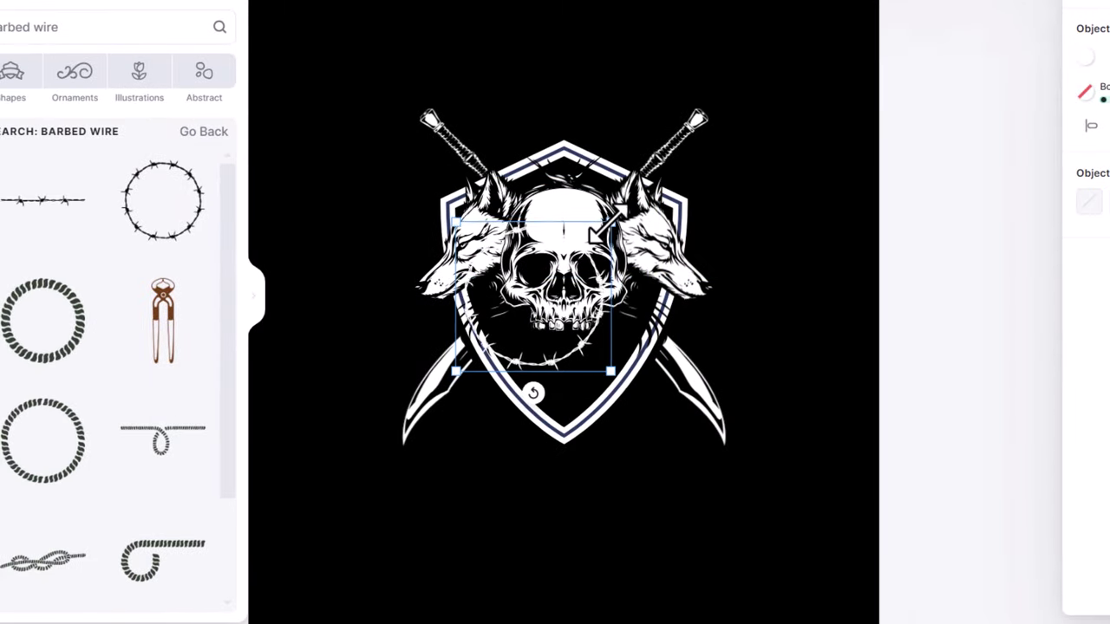
{"action": "left_click_drag", "start_coordinate": [583, 347], "coordinate": [607, 334]}
{"action": "right_click", "coordinate": [608, 333]}
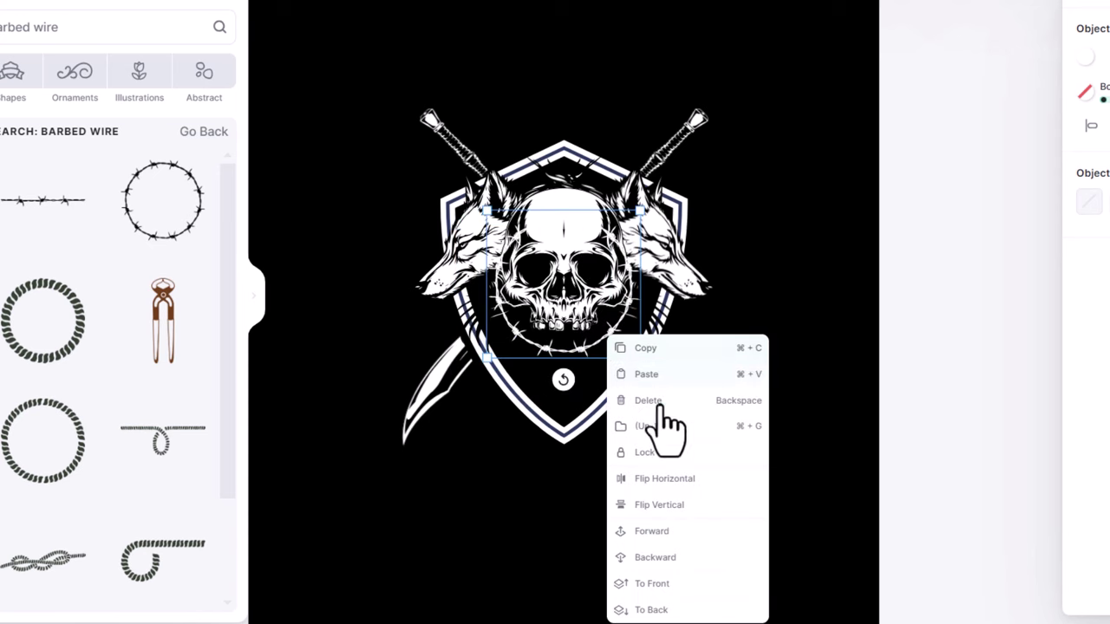
{"action": "left_click", "coordinate": [666, 557]}
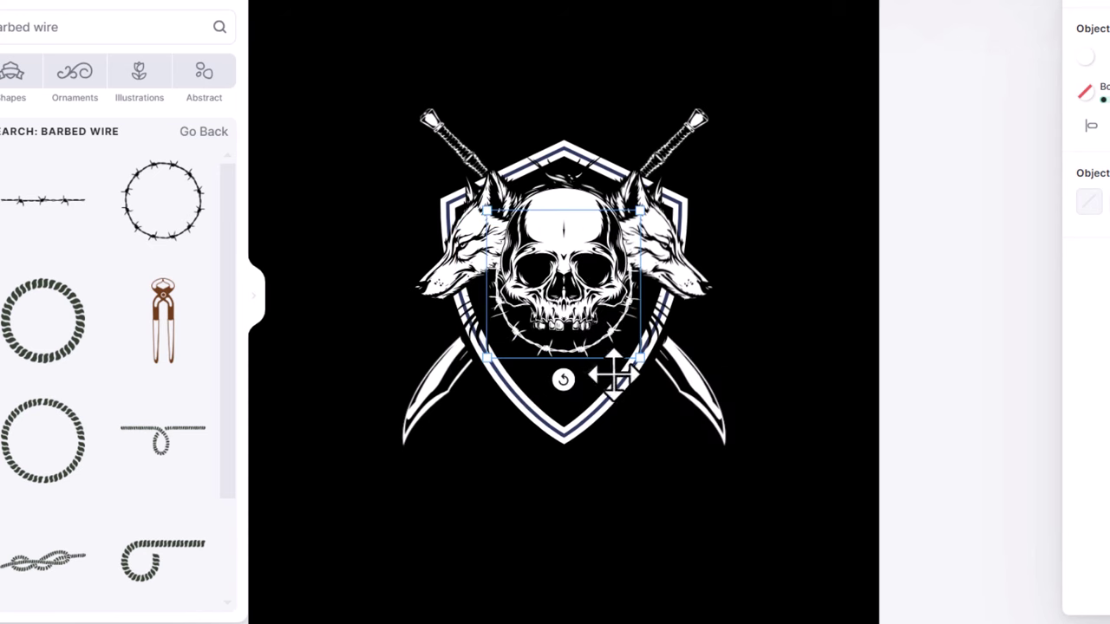
{"action": "right_click", "coordinate": [596, 341]}
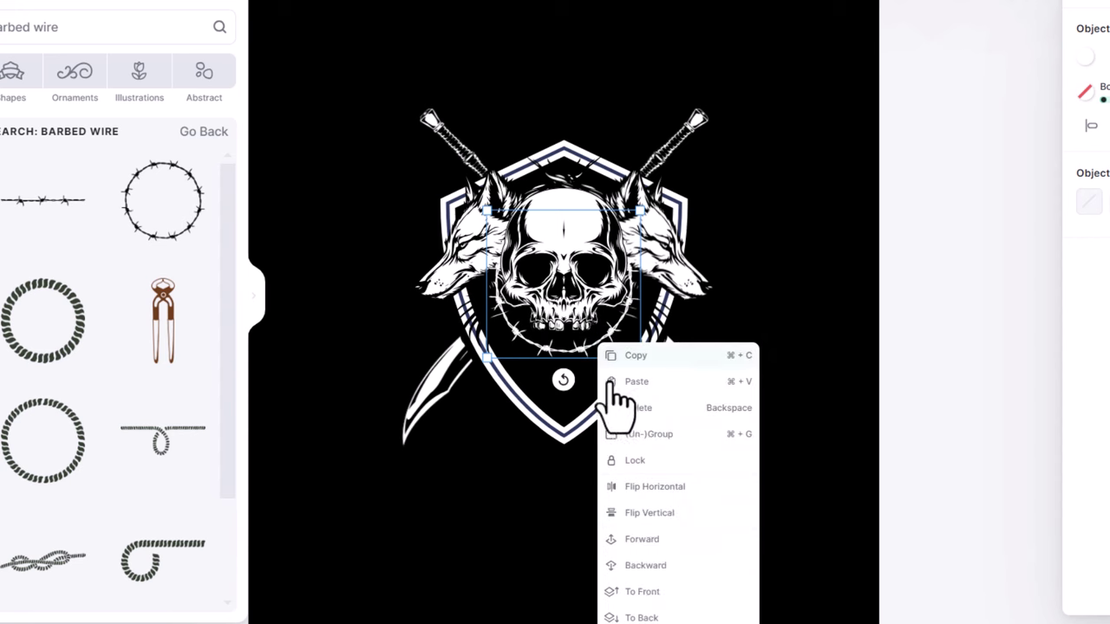
{"action": "left_click", "coordinate": [652, 565]}
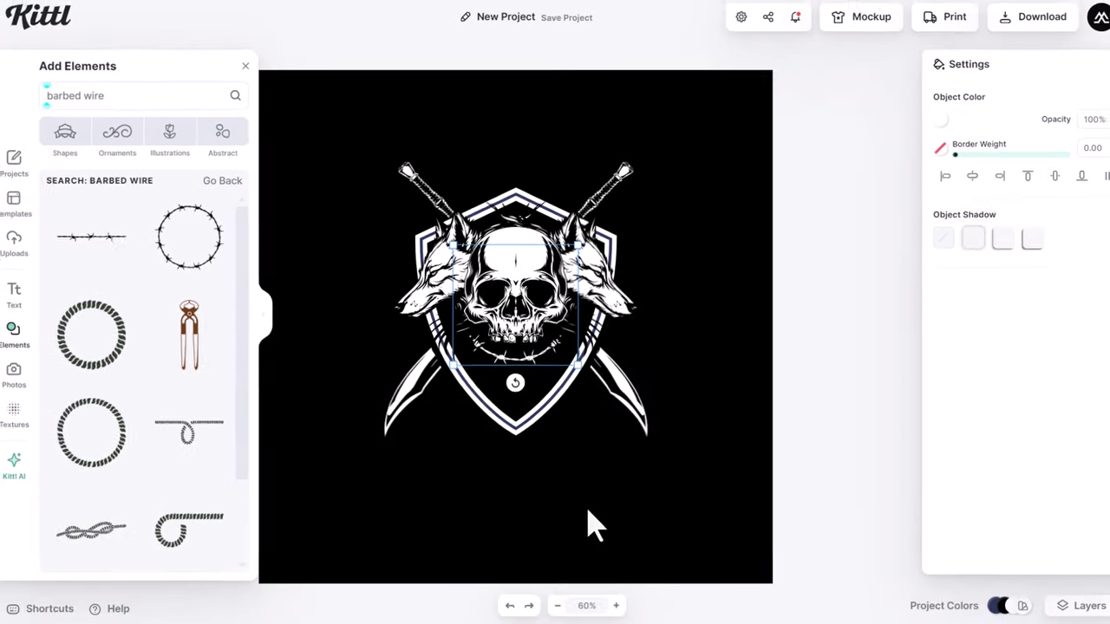
Browse all banner shapes and add a curved ribbon banner, parking it at the canvas's top-left.
{"action": "left_click", "coordinate": [655, 345]}
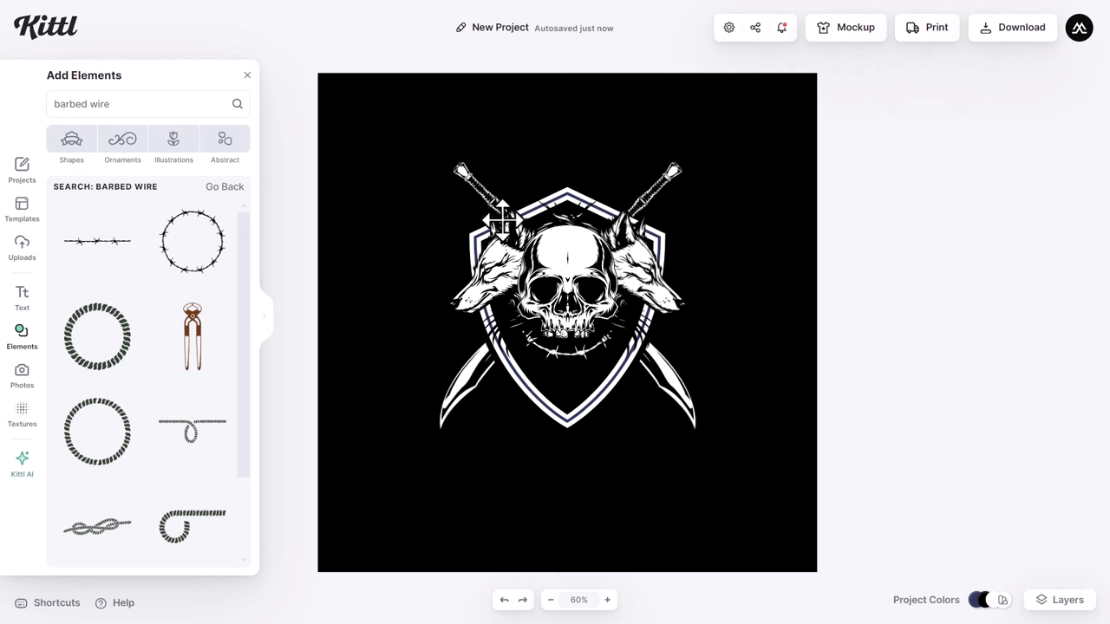
{"action": "left_click", "coordinate": [21, 336]}
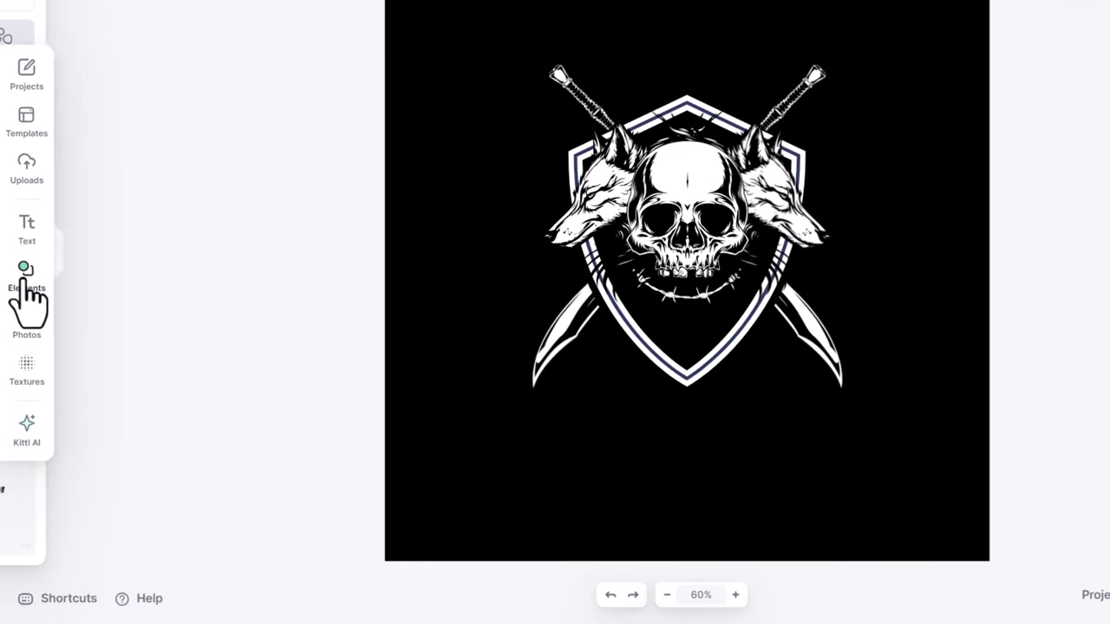
{"action": "left_click", "coordinate": [22, 280]}
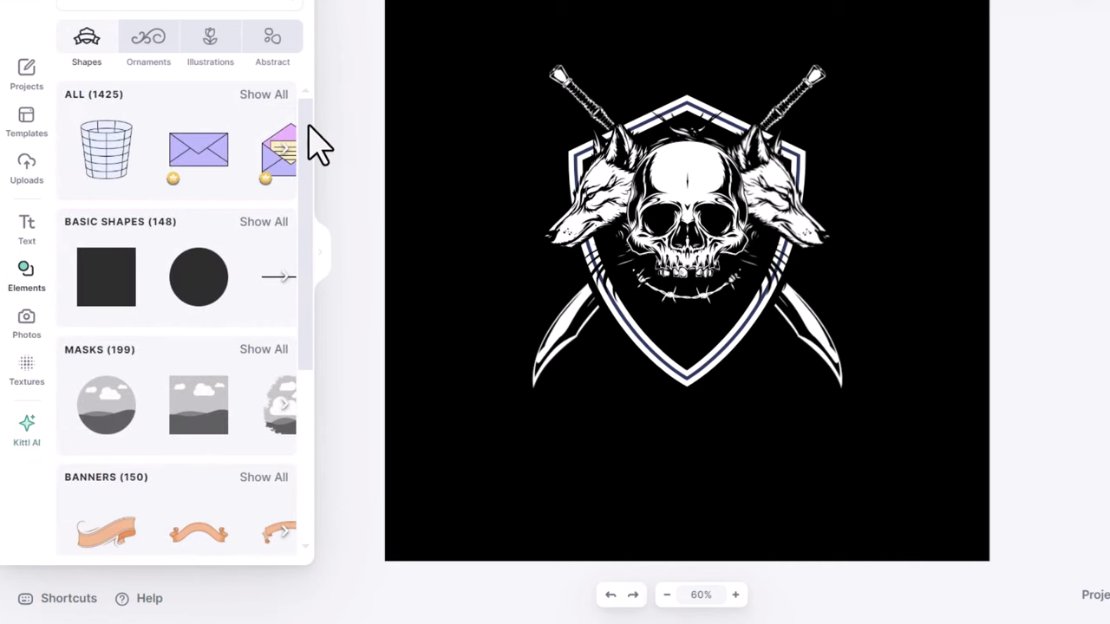
{"action": "left_click_drag", "start_coordinate": [309, 126], "coordinate": [303, 278]}
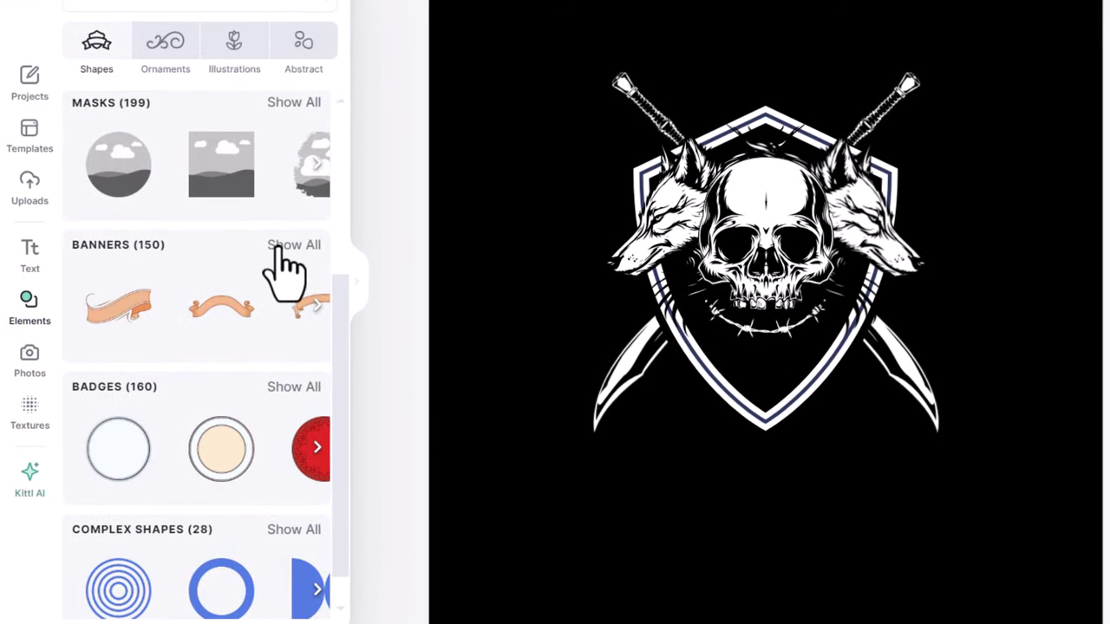
{"action": "left_click", "coordinate": [276, 250]}
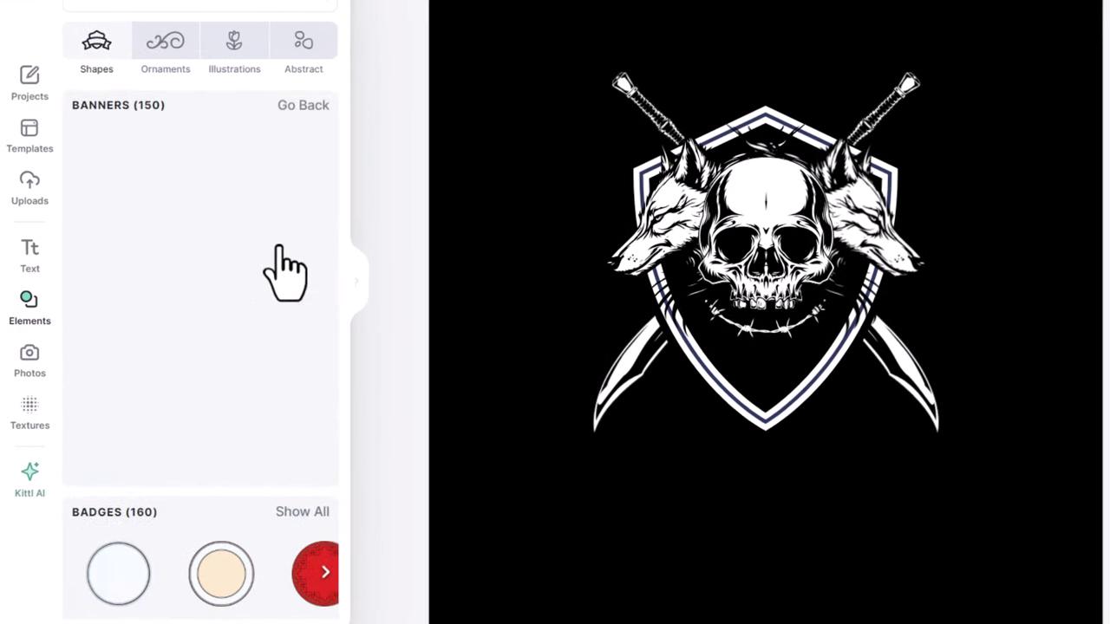
{"action": "scroll", "coordinate": [330, 222], "scroll_direction": "down", "scroll_amount": 2}
{"action": "scroll", "coordinate": [338, 227], "scroll_direction": "up", "scroll_amount": 1}
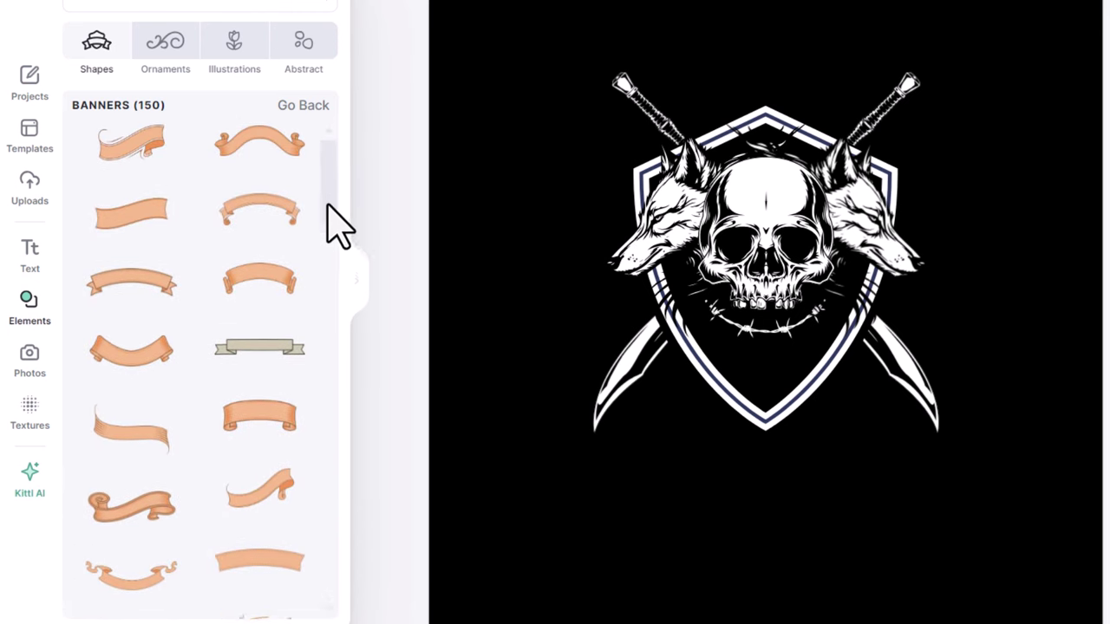
{"action": "left_click", "coordinate": [264, 174]}
{"action": "left_click_drag", "start_coordinate": [747, 256], "coordinate": [669, 112]}
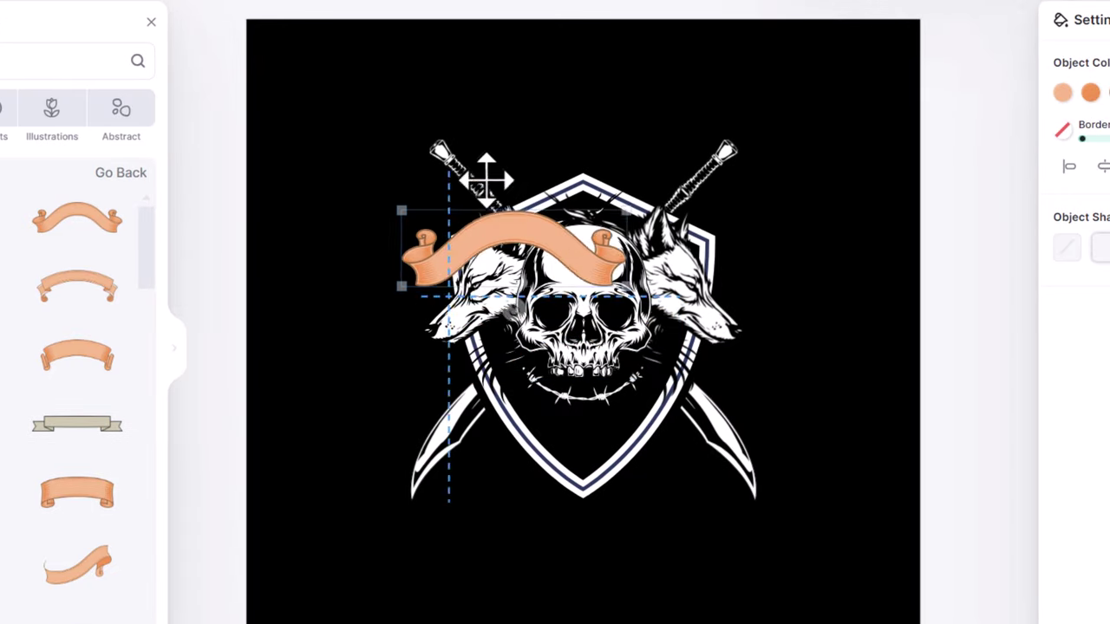
{"action": "left_click_drag", "start_coordinate": [487, 179], "coordinate": [401, 86]}
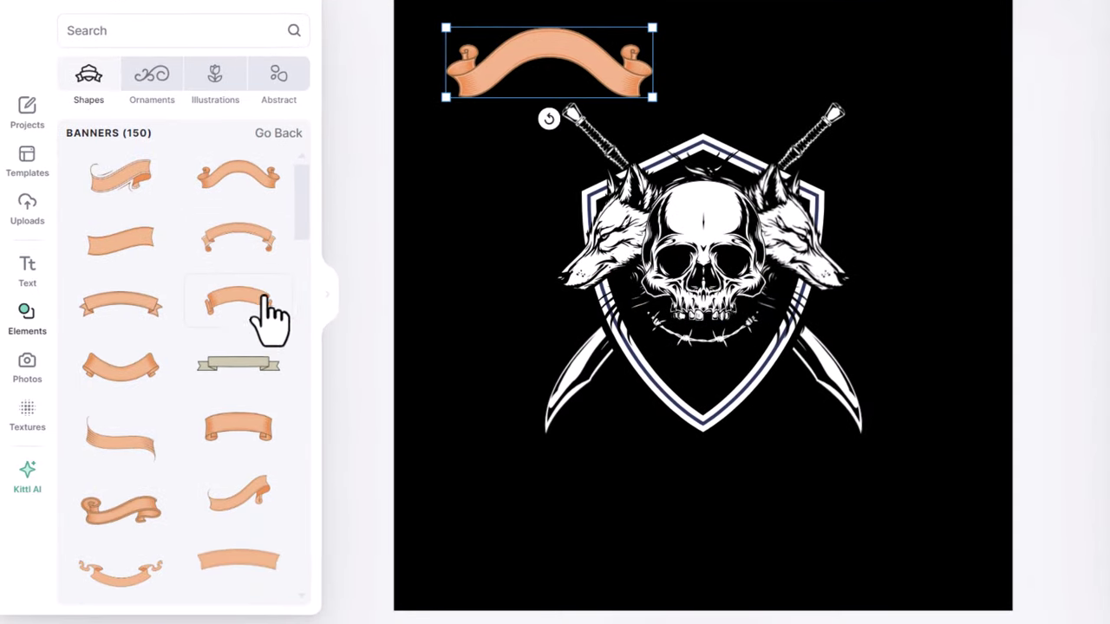
Enlarge the arched banner, delete the top-left one, and place the arched banner over the skull's forehead.
{"action": "scroll", "coordinate": [269, 317], "scroll_direction": "down", "scroll_amount": 15}
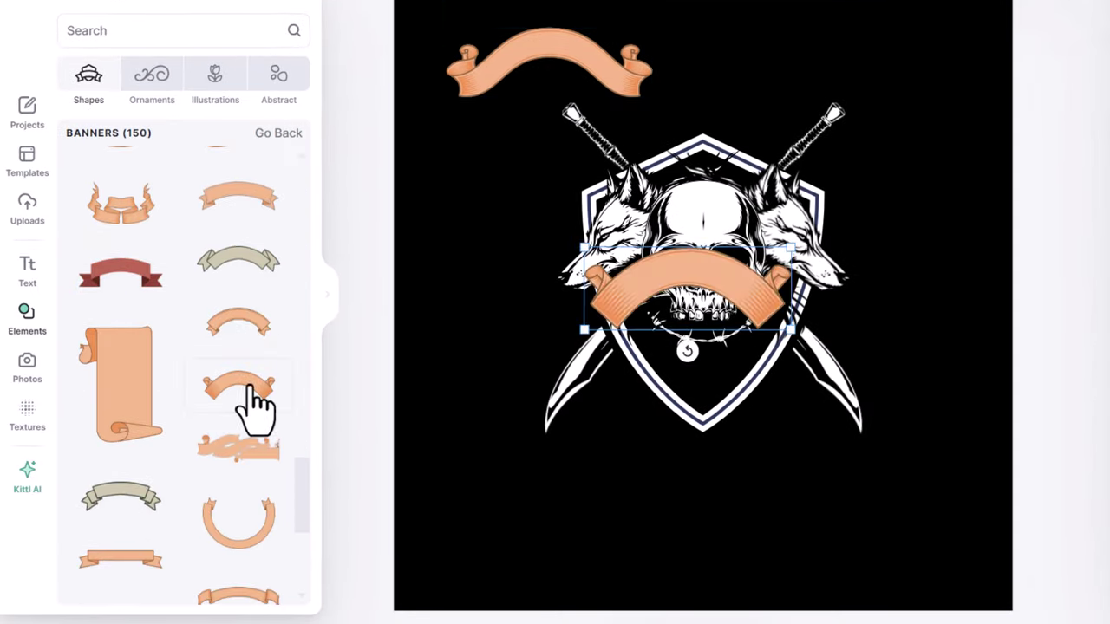
{"action": "left_click_drag", "start_coordinate": [720, 277], "coordinate": [818, 61]}
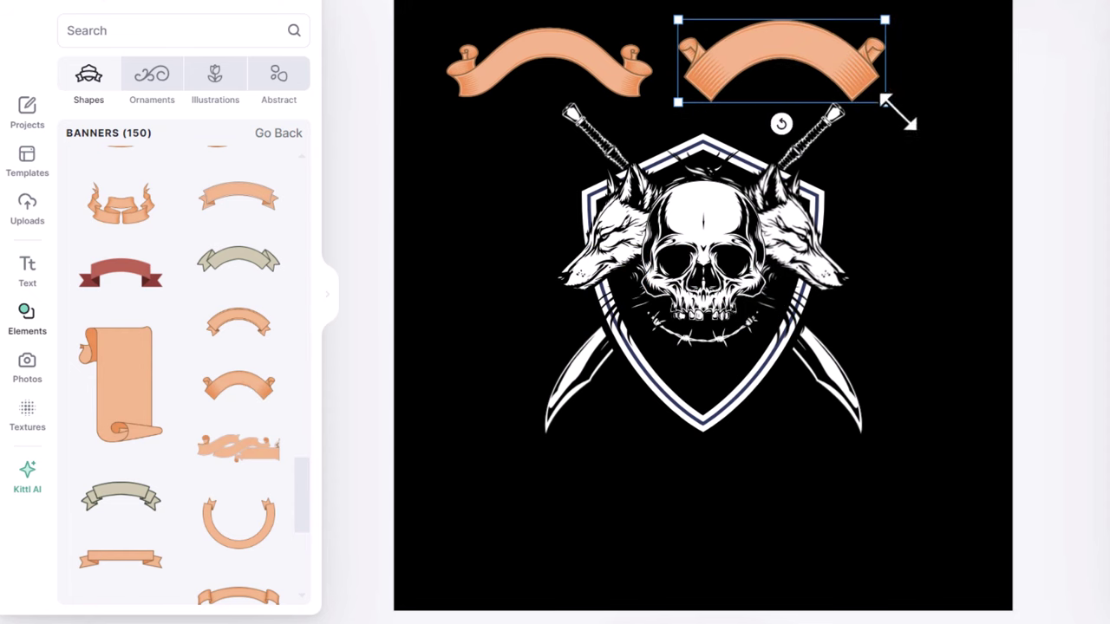
{"action": "left_click_drag", "start_coordinate": [888, 106], "coordinate": [932, 134]}
{"action": "left_click", "coordinate": [589, 59]}
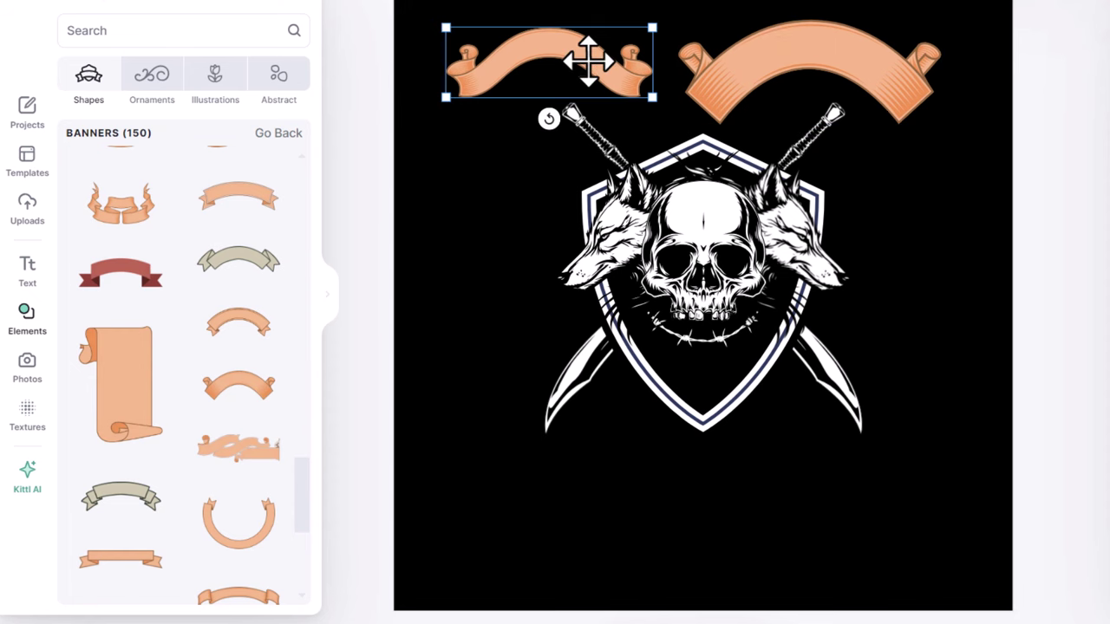
{"action": "key", "text": "Delete"}
{"action": "left_click_drag", "start_coordinate": [751, 56], "coordinate": [653, 205]}
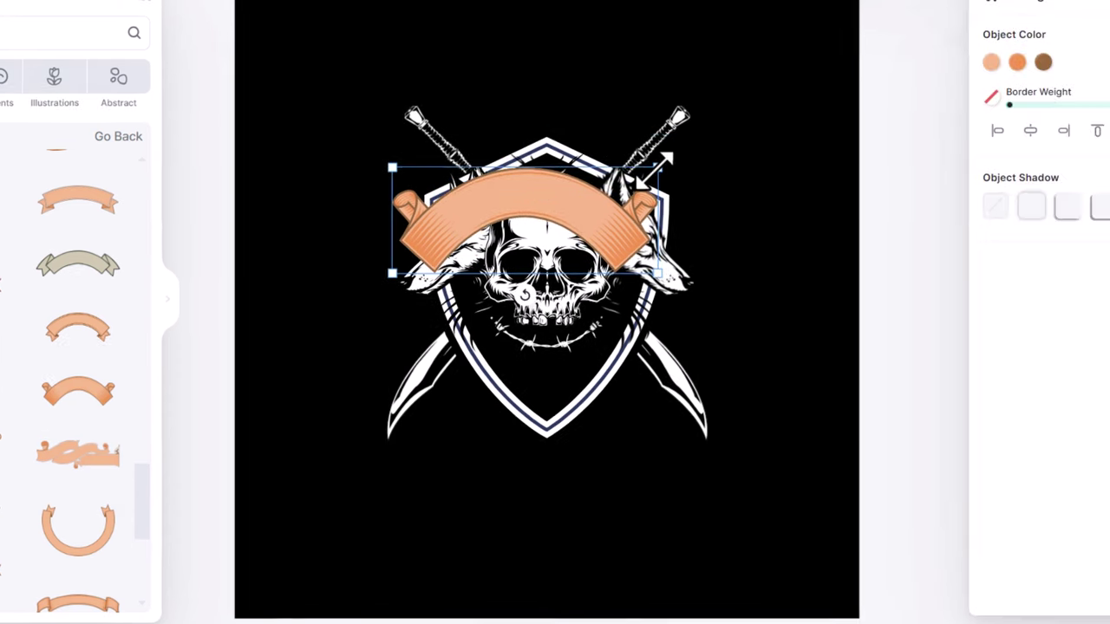
Enlarge the banner across the shield and turn its orange shading and brown tones black.
{"action": "left_click_drag", "start_coordinate": [812, 163], "coordinate": [863, 143]}
{"action": "left_click", "coordinate": [900, 66]}
{"action": "left_click_drag", "start_coordinate": [696, 194], "coordinate": [644, 297]}
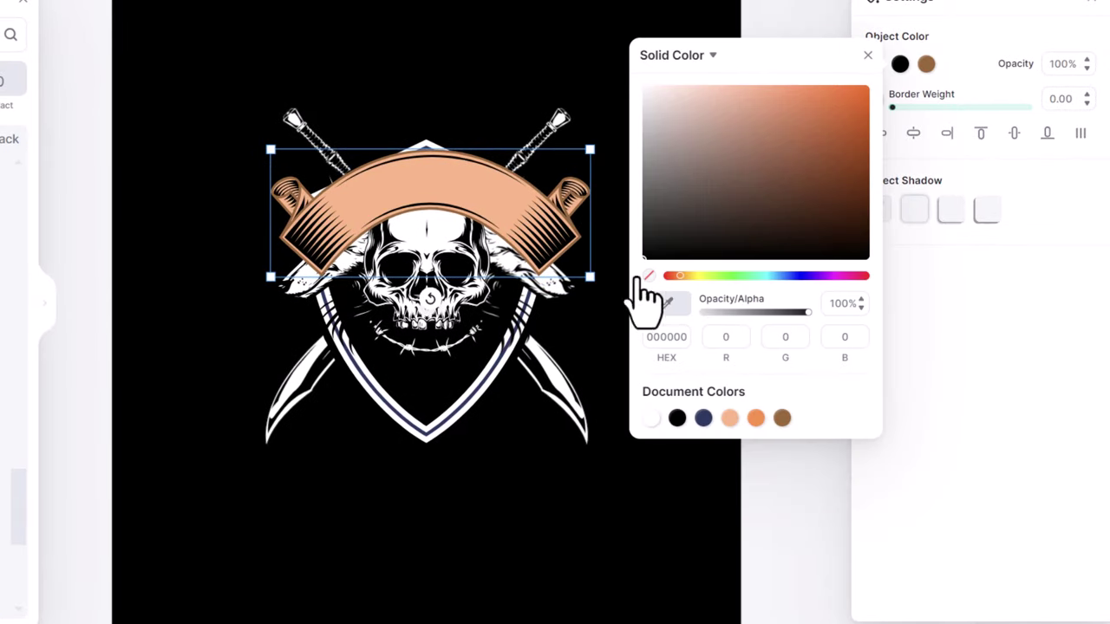
{"action": "left_click", "coordinate": [906, 66]}
{"action": "left_click", "coordinate": [926, 64]}
{"action": "left_click_drag", "start_coordinate": [818, 148], "coordinate": [657, 303]}
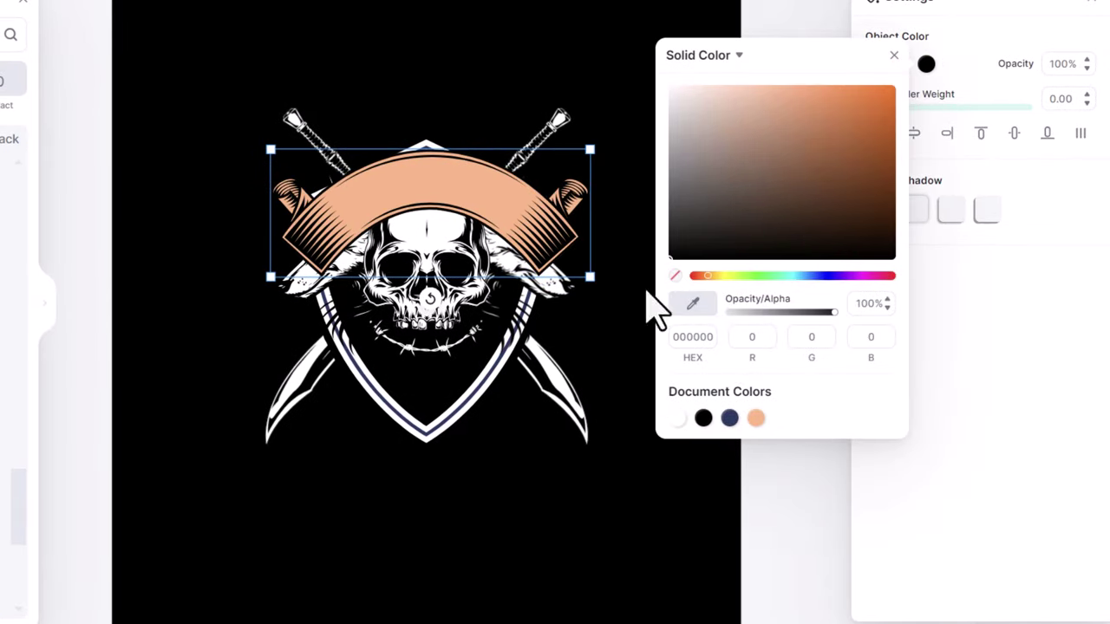
{"action": "left_click", "coordinate": [926, 64]}
Make the banner's main fill white, centre it horizontally, and raise it to the shield top.
{"action": "left_click", "coordinate": [874, 66]}
{"action": "left_click_drag", "start_coordinate": [737, 136], "coordinate": [598, 75]}
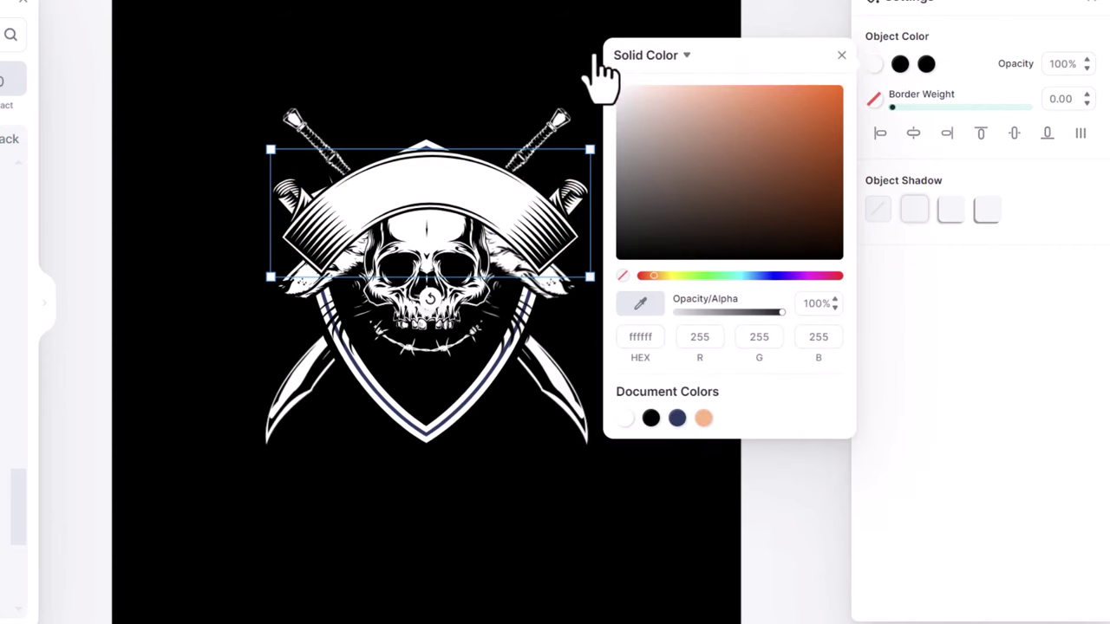
{"action": "left_click", "coordinate": [501, 173]}
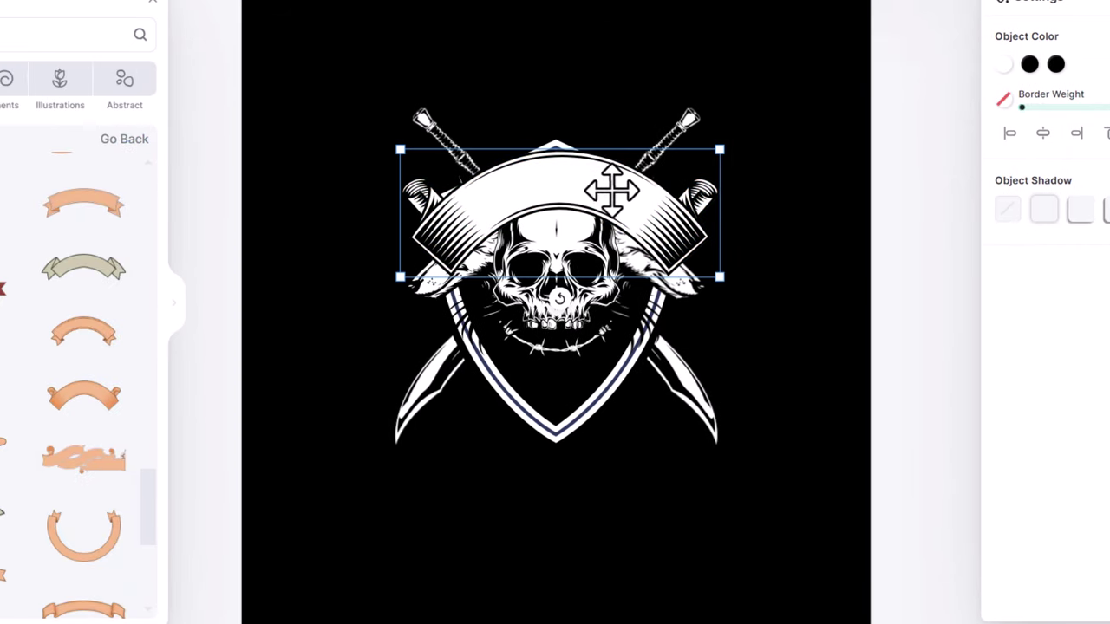
{"action": "left_click", "coordinate": [1043, 133]}
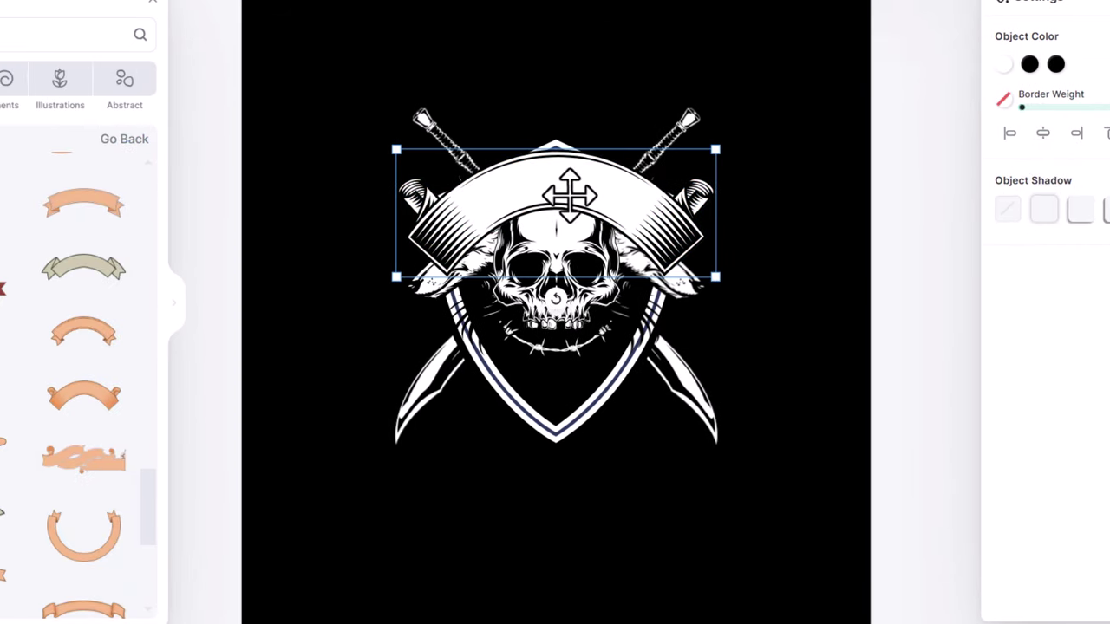
{"action": "left_click_drag", "start_coordinate": [570, 187], "coordinate": [577, 124]}
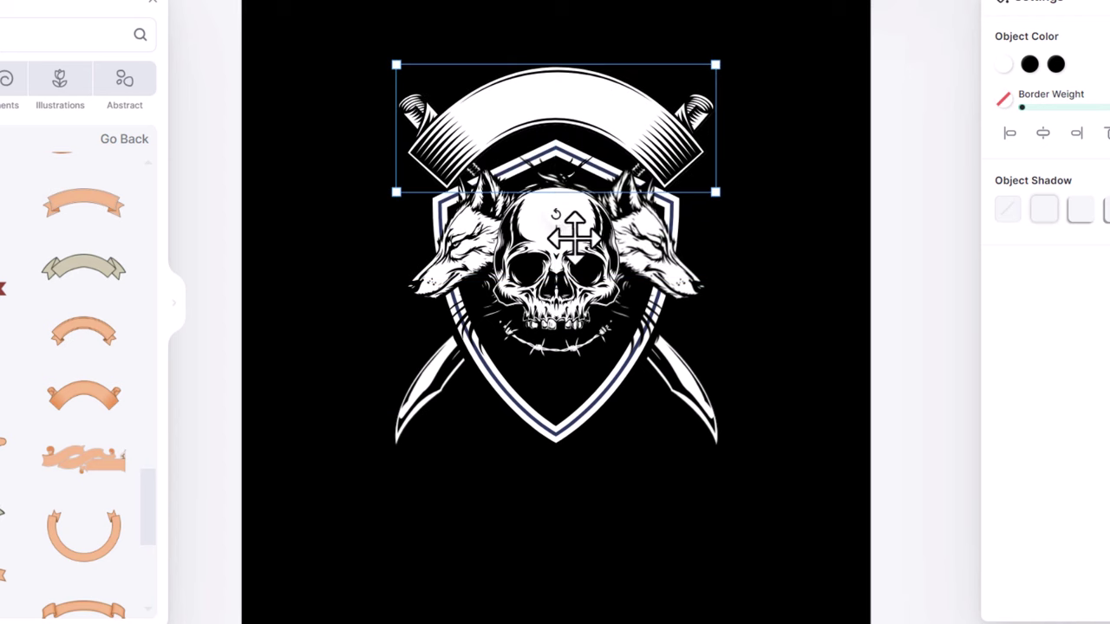
Move the skull-and-wolves group slightly down, shrink it a little, and centre it.
{"action": "left_click", "coordinate": [642, 250]}
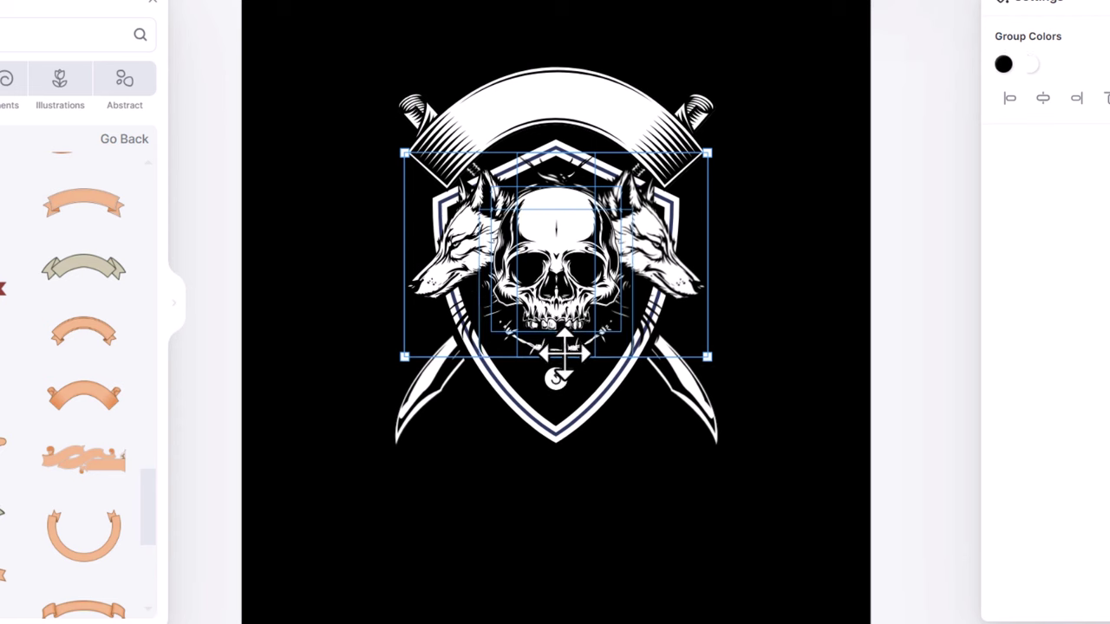
{"action": "left_click_drag", "start_coordinate": [562, 293], "coordinate": [563, 328]}
{"action": "left_click_drag", "start_coordinate": [708, 196], "coordinate": [697, 201]}
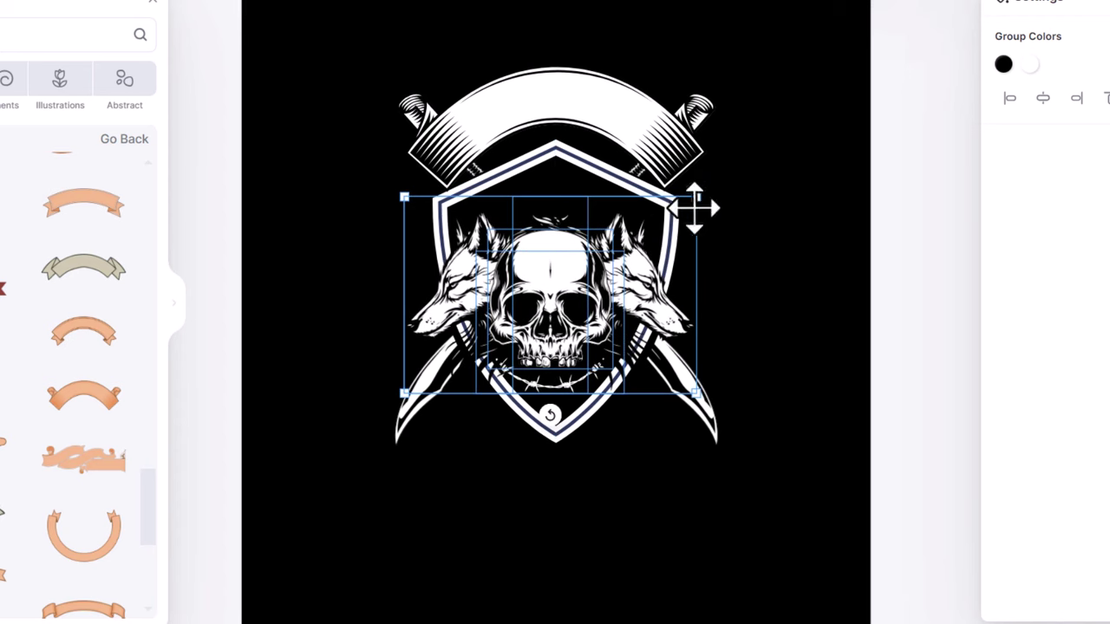
{"action": "left_click_drag", "start_coordinate": [566, 282], "coordinate": [573, 279]}
Lower the banner onto the shield top, shrink it slightly, and centre it horizontally.
{"action": "left_click_drag", "start_coordinate": [608, 115], "coordinate": [590, 208]}
{"action": "left_click_drag", "start_coordinate": [705, 163], "coordinate": [695, 167]}
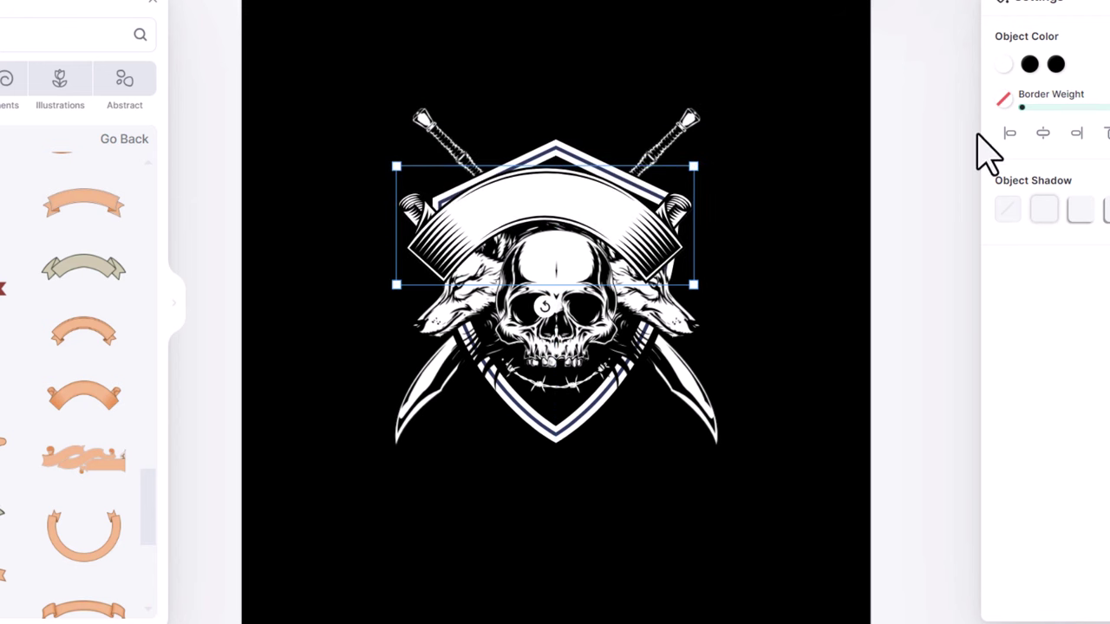
{"action": "left_click", "coordinate": [1044, 134]}
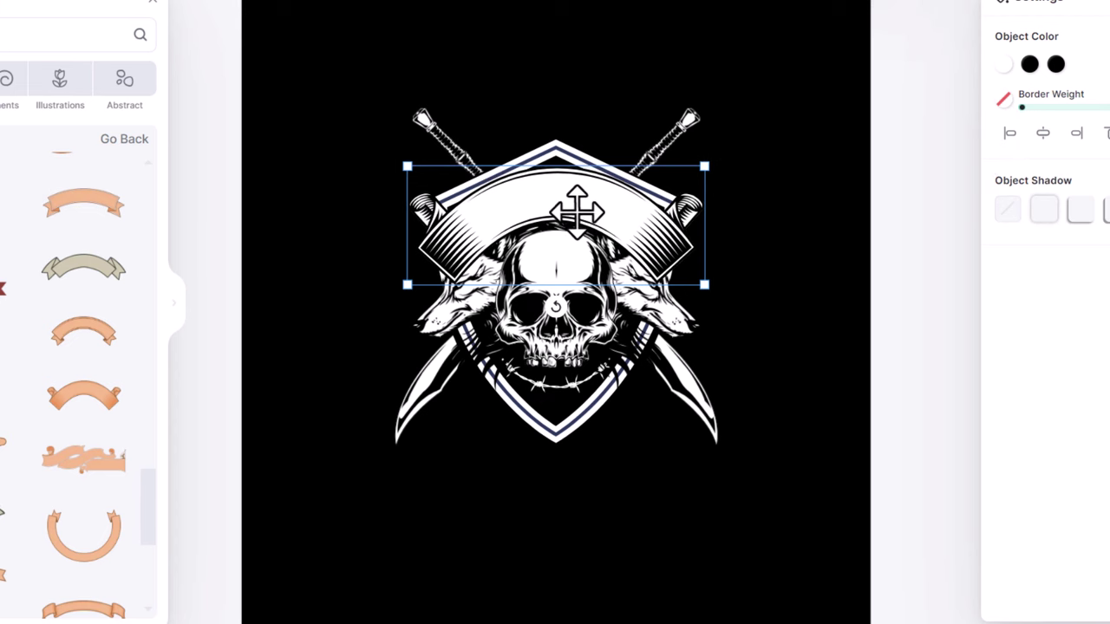
{"action": "left_click_drag", "start_coordinate": [577, 210], "coordinate": [579, 207]}
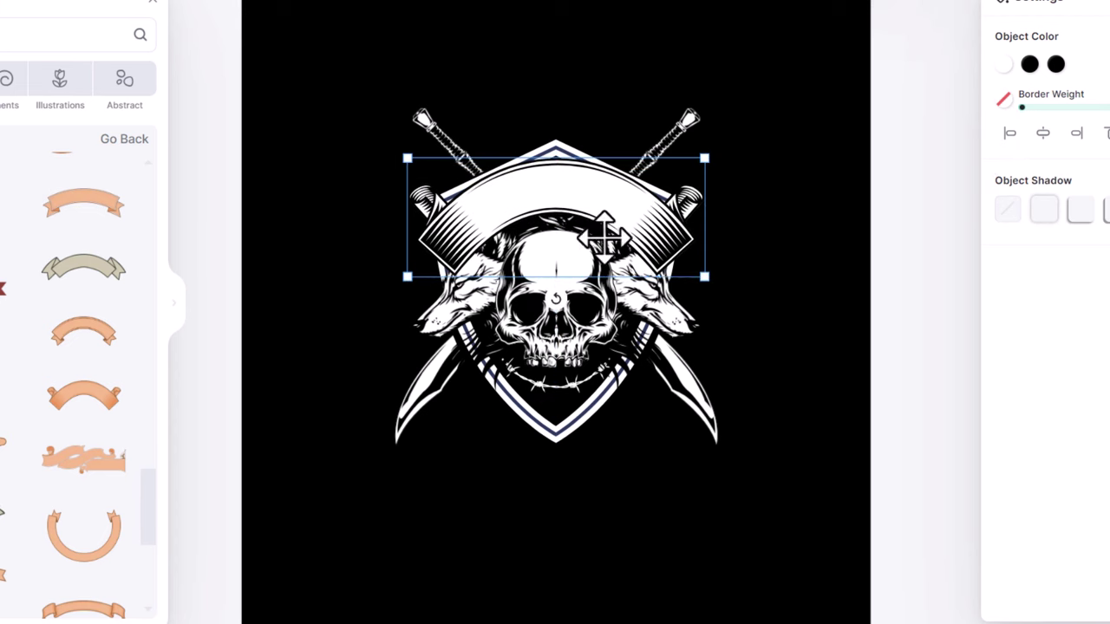
Bring the skull-and-wolves group in front of the banner.
{"action": "left_click", "coordinate": [664, 306]}
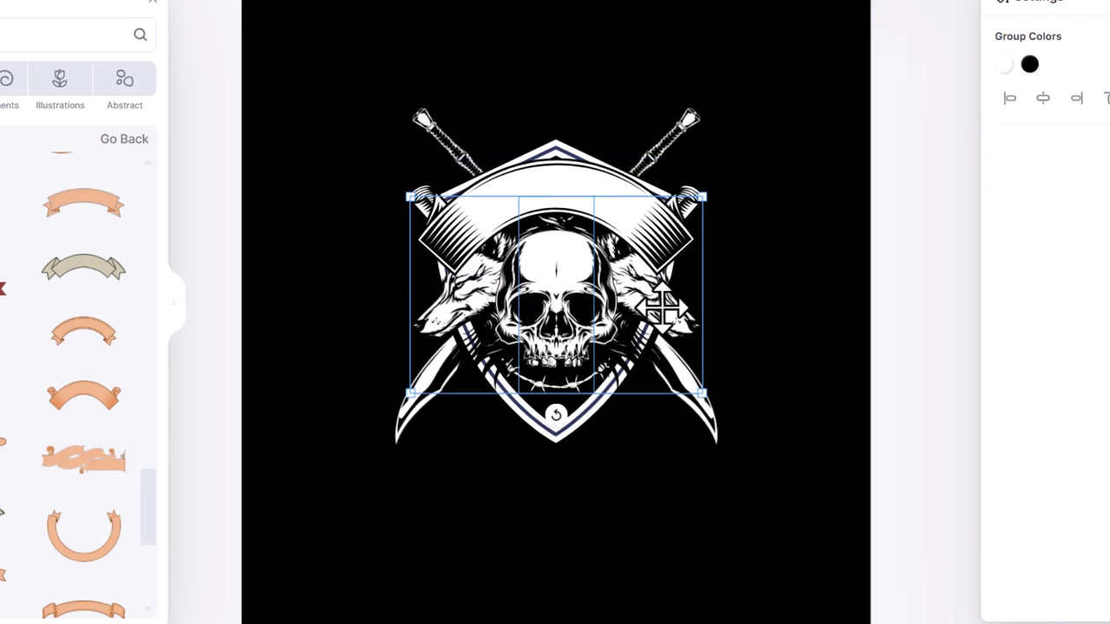
{"action": "right_click", "coordinate": [558, 276]}
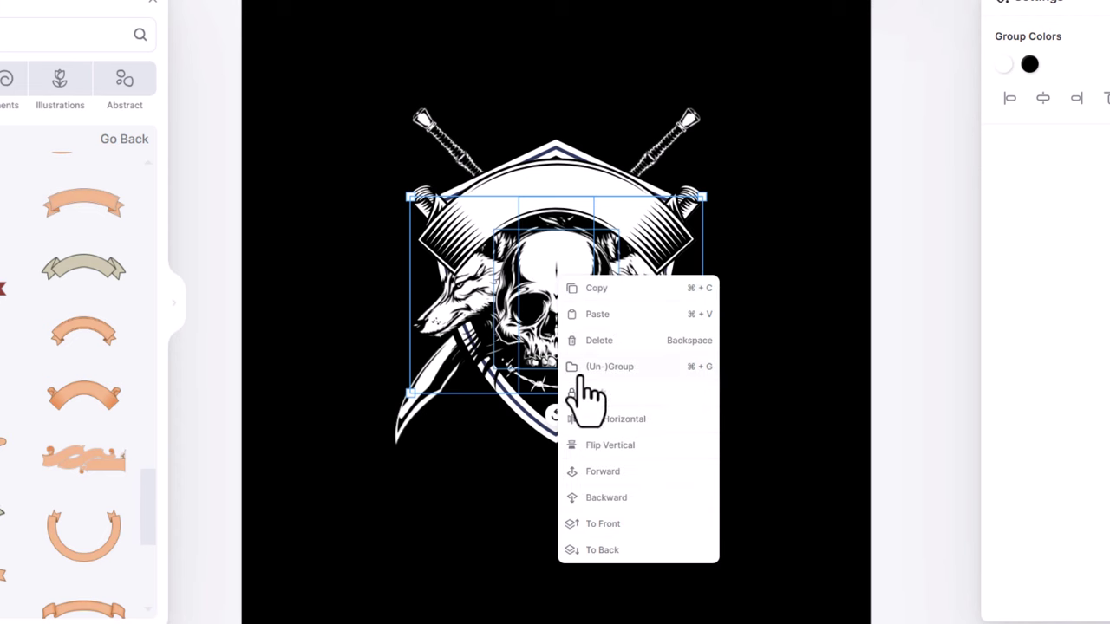
{"action": "left_click", "coordinate": [609, 524]}
{"action": "left_click", "coordinate": [624, 503]}
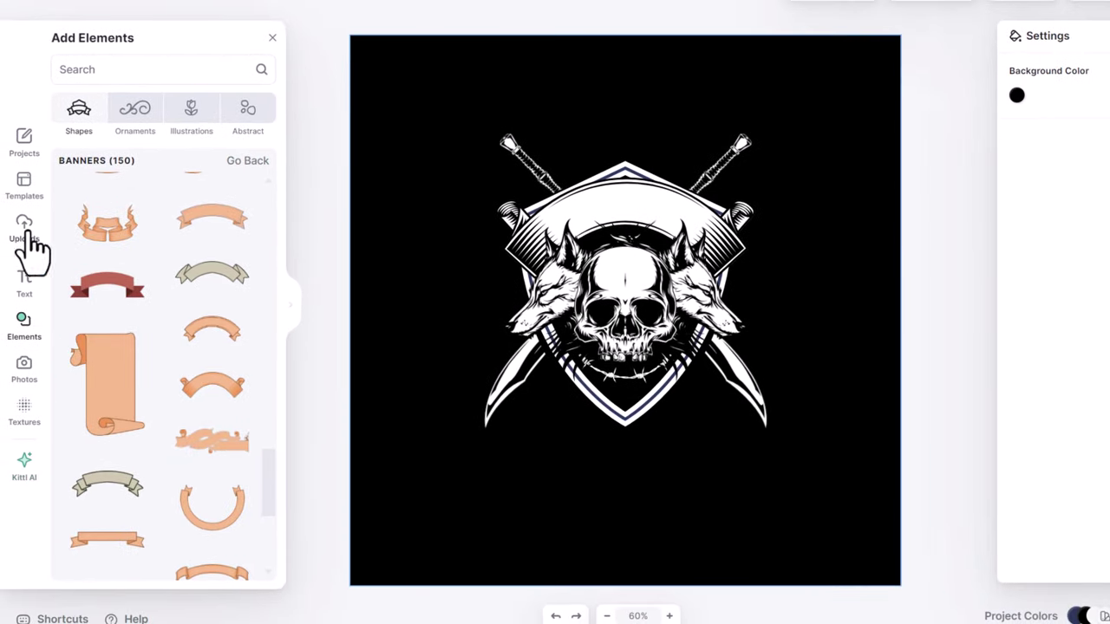
Add a headline onto the banner and replace its placeholder with LANCASTERS.
{"action": "left_click", "coordinate": [26, 277]}
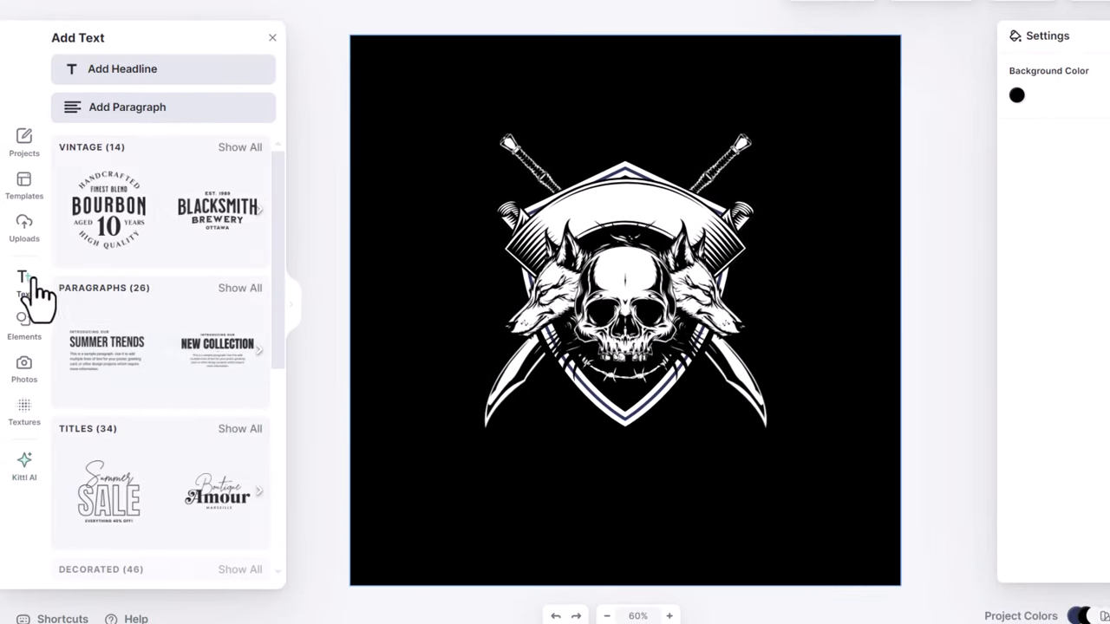
{"action": "left_click", "coordinate": [134, 76]}
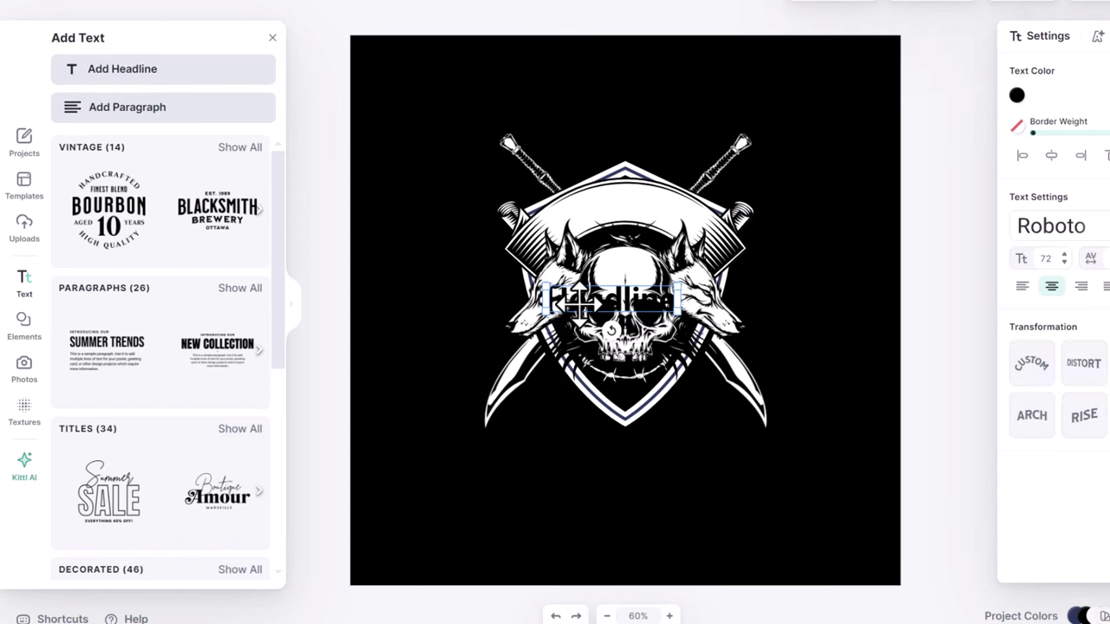
{"action": "left_click_drag", "start_coordinate": [589, 270], "coordinate": [636, 204]}
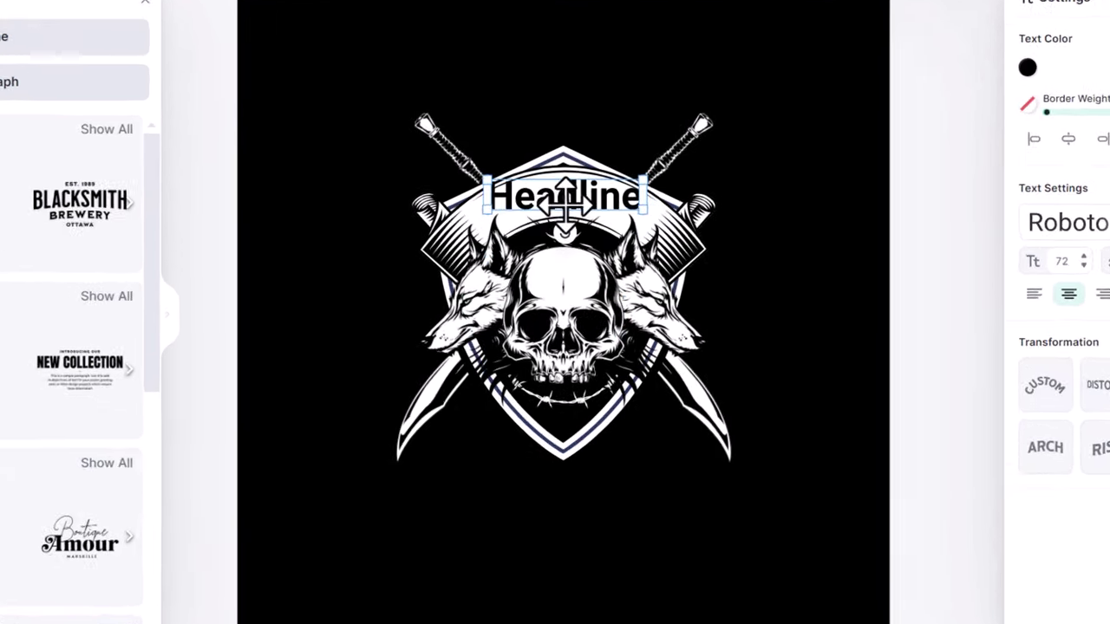
{"action": "double_click", "coordinate": [568, 198]}
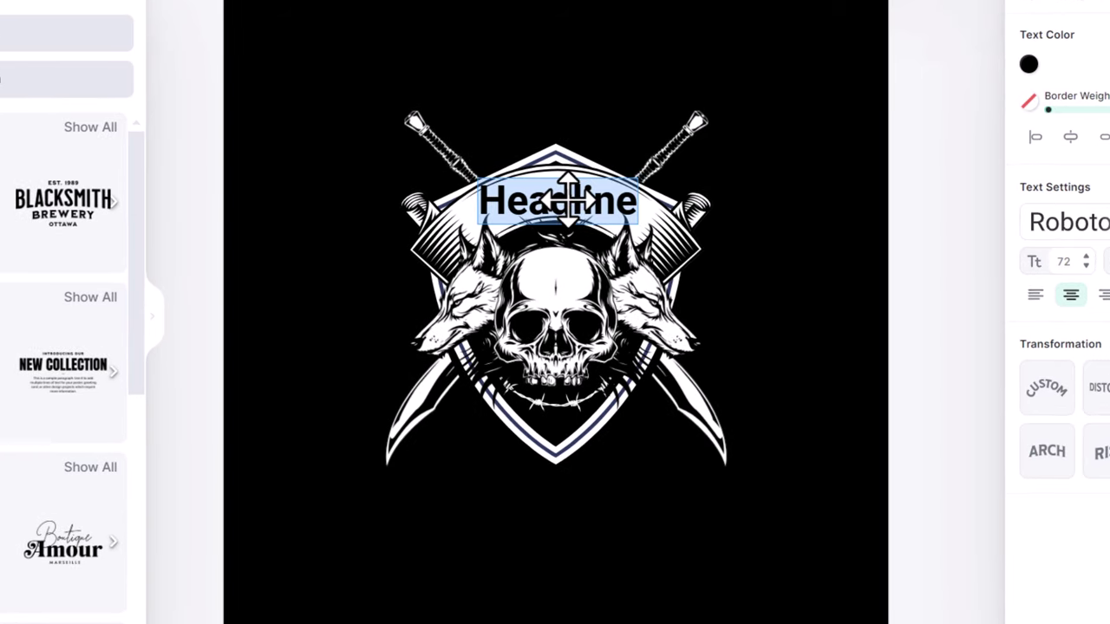
{"action": "key", "text": "BackSpace"}
{"action": "type", "text": "LANCASTER"}
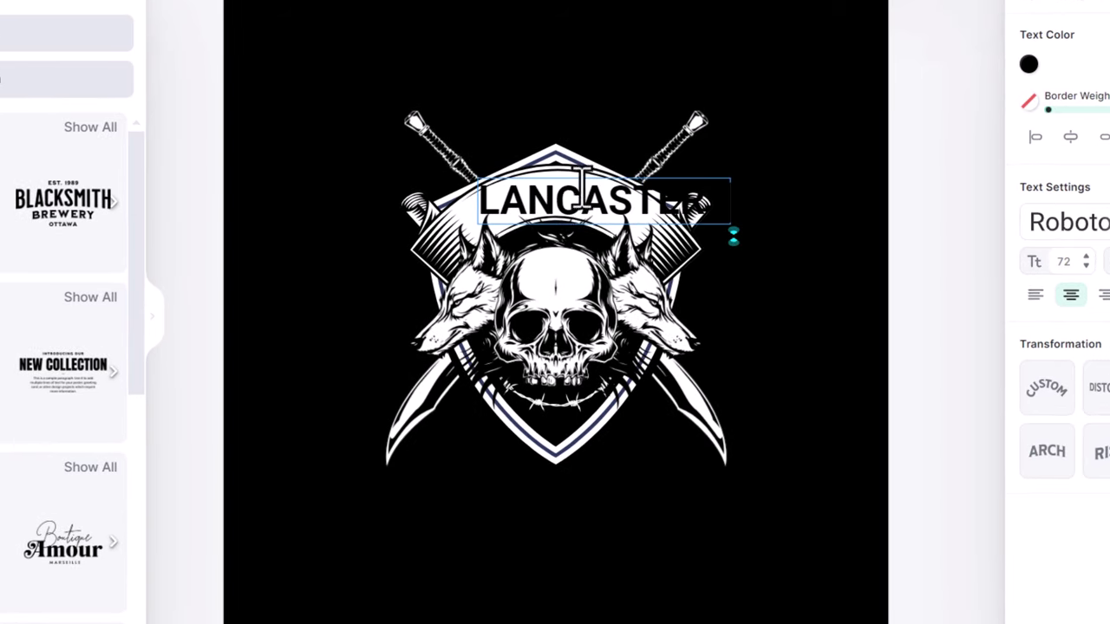
{"action": "type", "text": "S"}
Set LANCASTERS in the Brookfield font and bend it slightly with a custom path.
{"action": "key", "text": "Escape"}
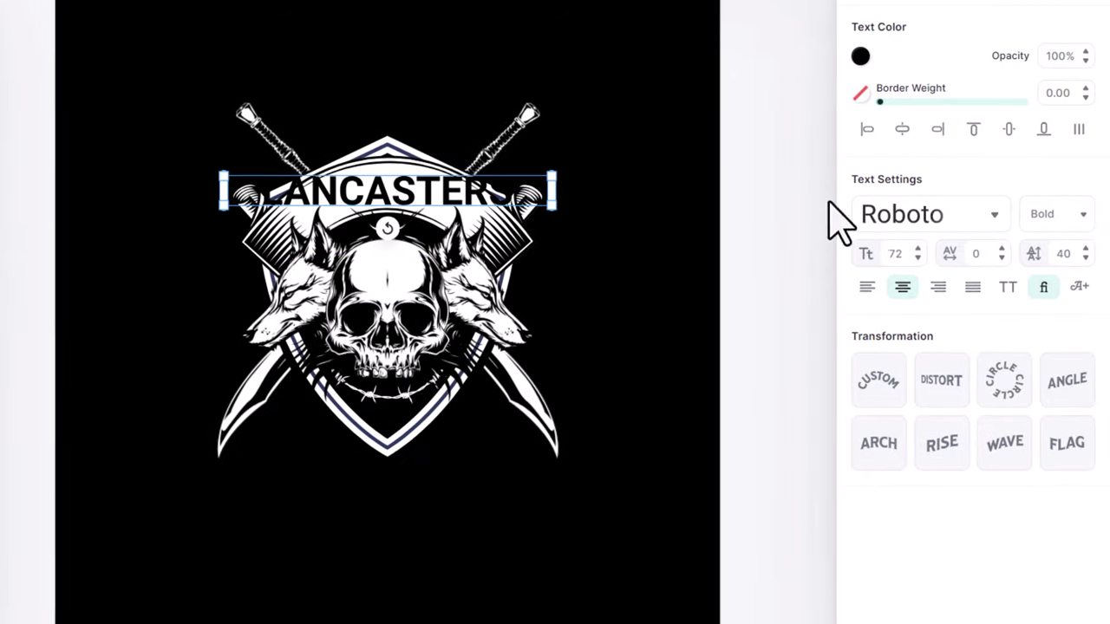
{"action": "left_click", "coordinate": [890, 219]}
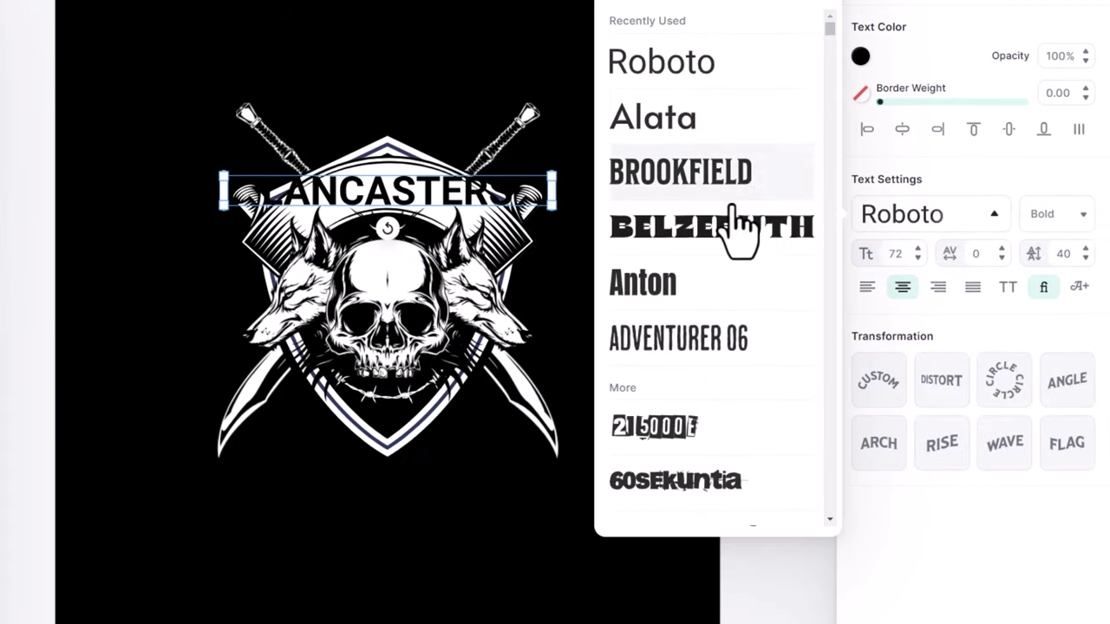
{"action": "scroll", "coordinate": [712, 329], "scroll_direction": "down", "scroll_amount": 5}
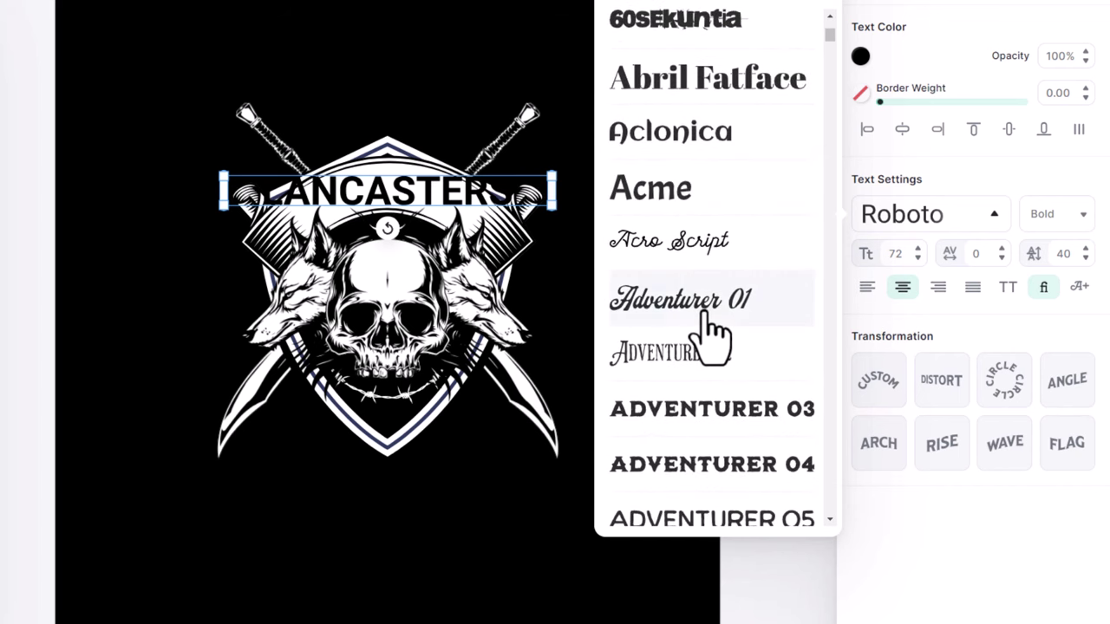
{"action": "scroll", "coordinate": [713, 329], "scroll_direction": "down", "scroll_amount": 10}
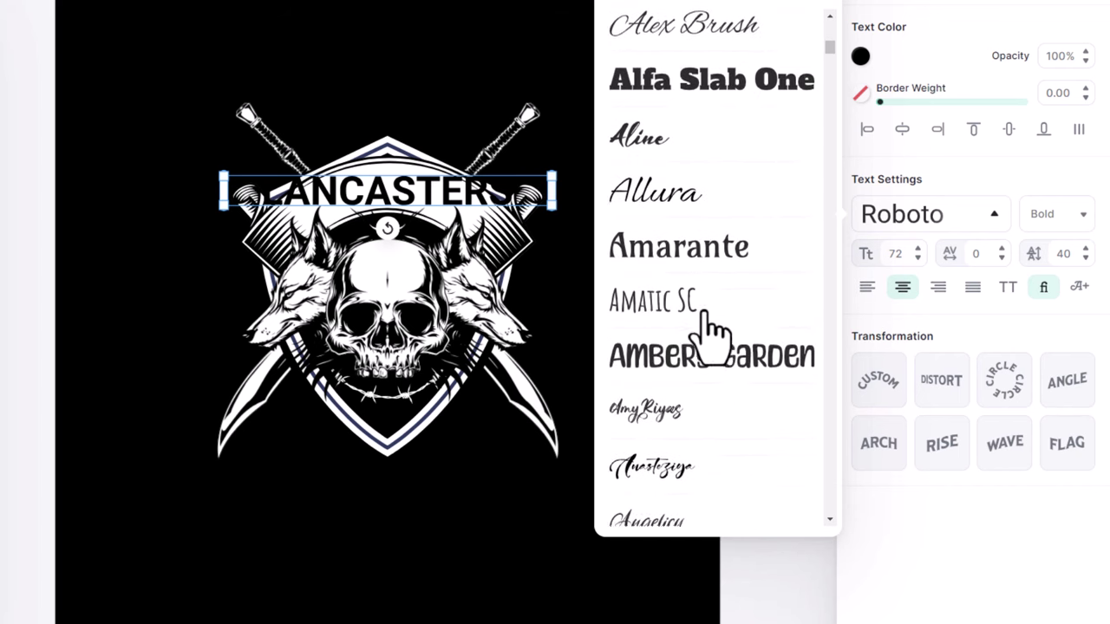
{"action": "scroll", "coordinate": [713, 329], "scroll_direction": "down", "scroll_amount": 2}
{"action": "scroll", "coordinate": [713, 330], "scroll_direction": "up", "scroll_amount": 15}
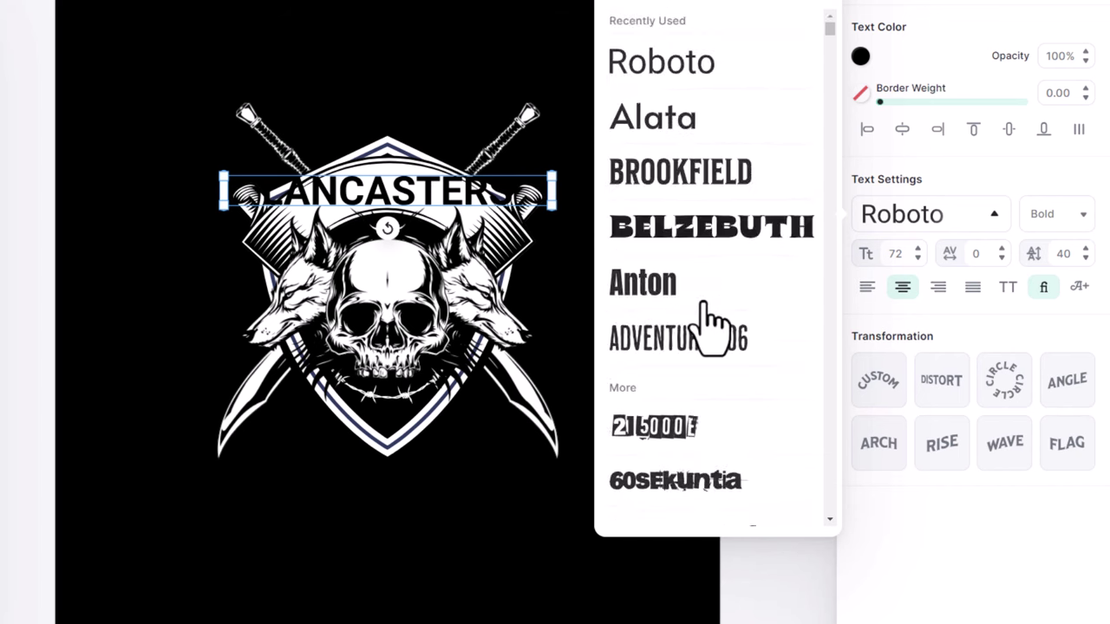
{"action": "left_click", "coordinate": [694, 191]}
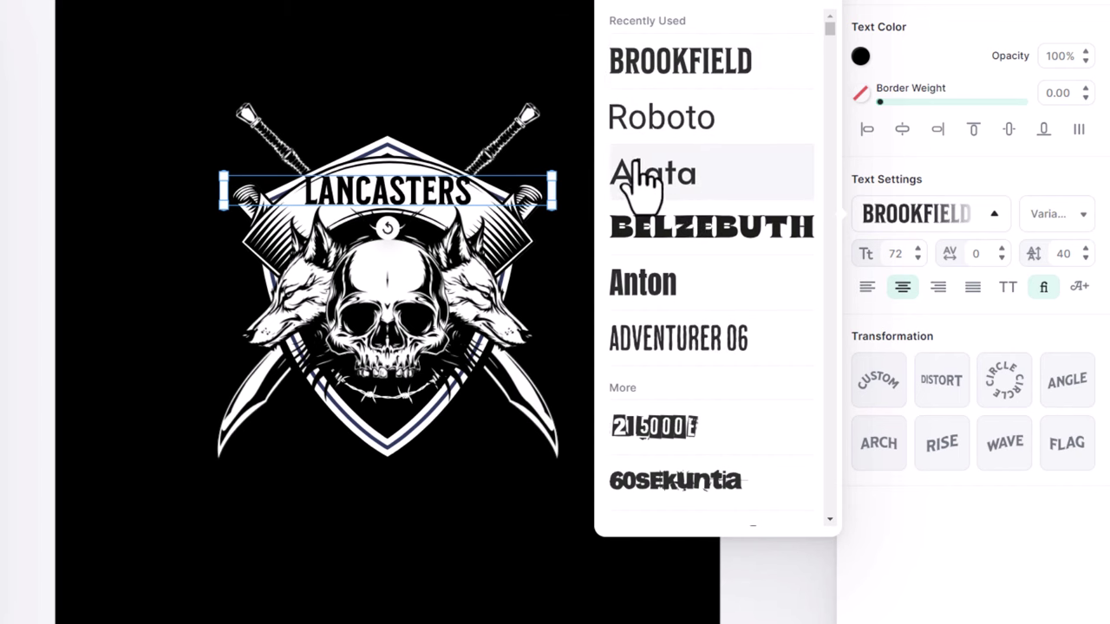
{"action": "left_click", "coordinate": [885, 382]}
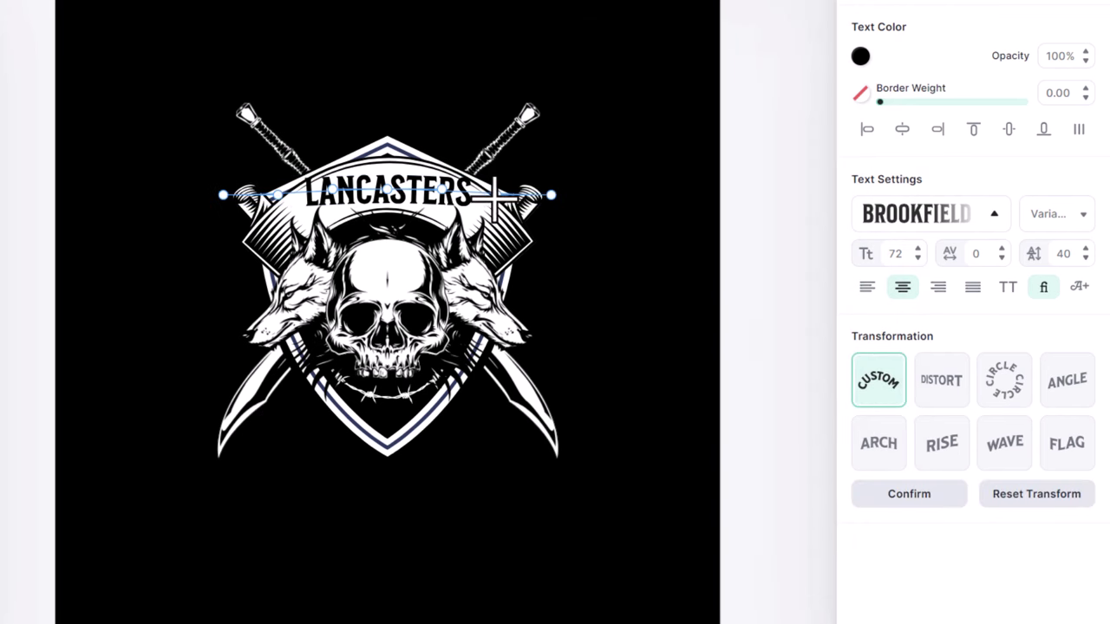
{"action": "mouse_move", "coordinate": [494, 208]}
{"action": "left_mouse_down"}
{"action": "mouse_move", "coordinate": [498, 251]}
{"action": "mouse_move", "coordinate": [488, 179]}
{"action": "mouse_move", "coordinate": [490, 224]}
{"action": "left_mouse_up"}
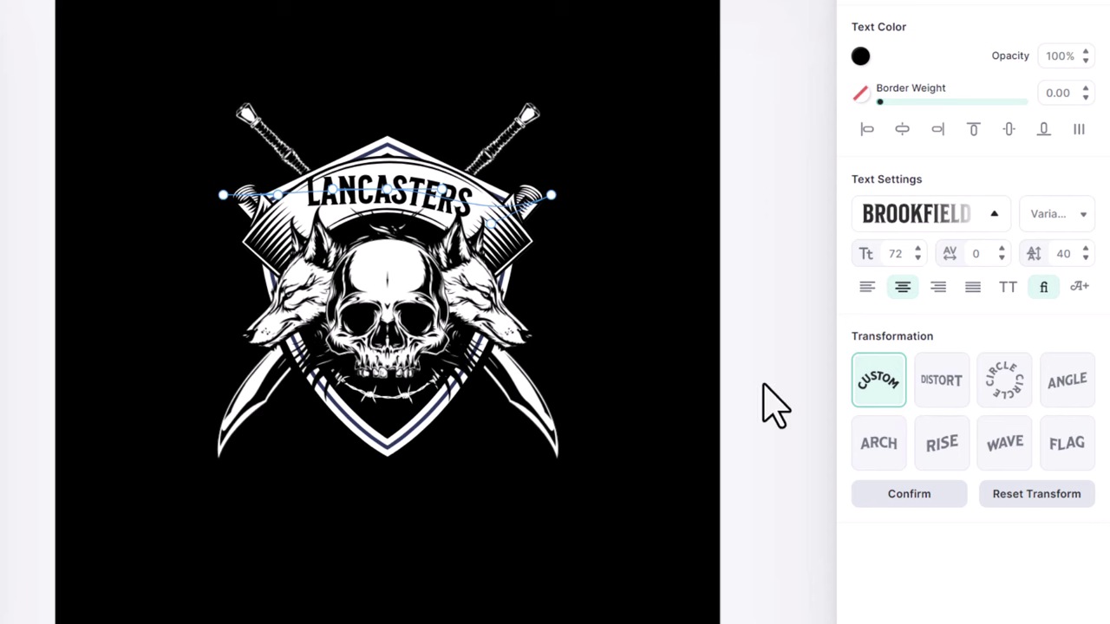
Arch LANCASTERS on a circle path over the banner, with letter spacing 94 and size 74.
{"action": "left_click", "coordinate": [1005, 380]}
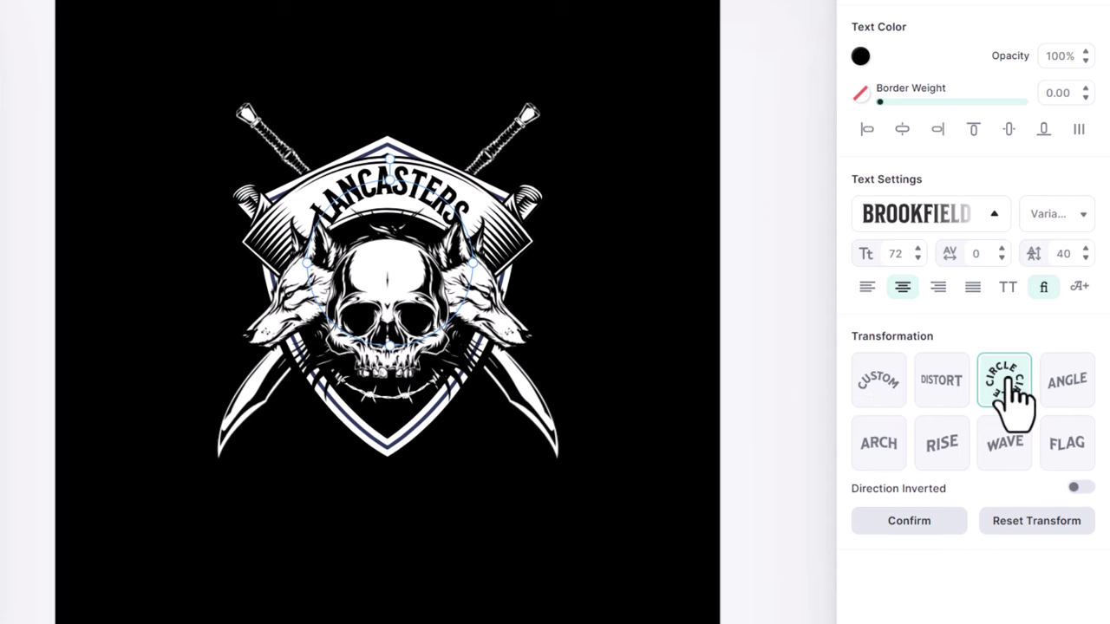
{"action": "left_click", "coordinate": [893, 406]}
{"action": "left_click", "coordinate": [1015, 395]}
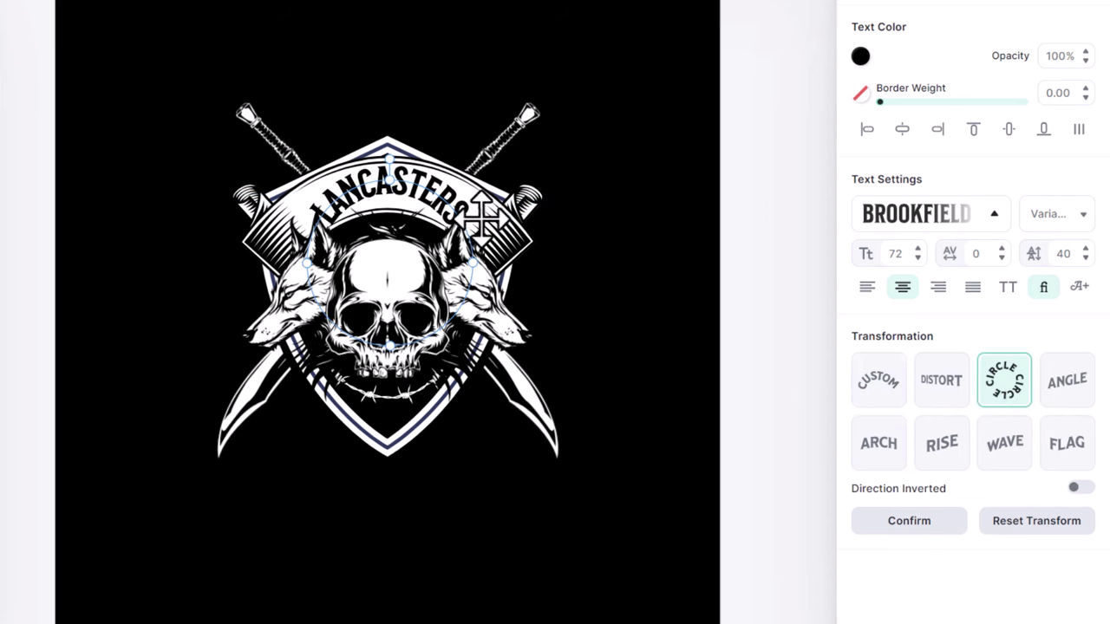
{"action": "left_click_drag", "start_coordinate": [387, 182], "coordinate": [425, 189]}
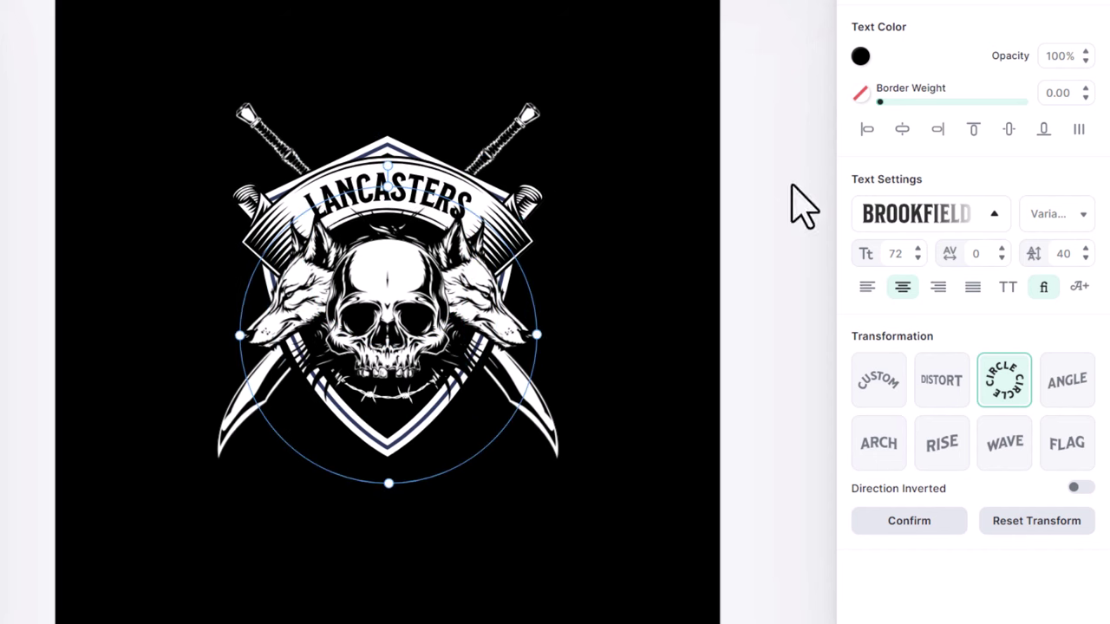
{"action": "left_click", "coordinate": [1004, 253]}
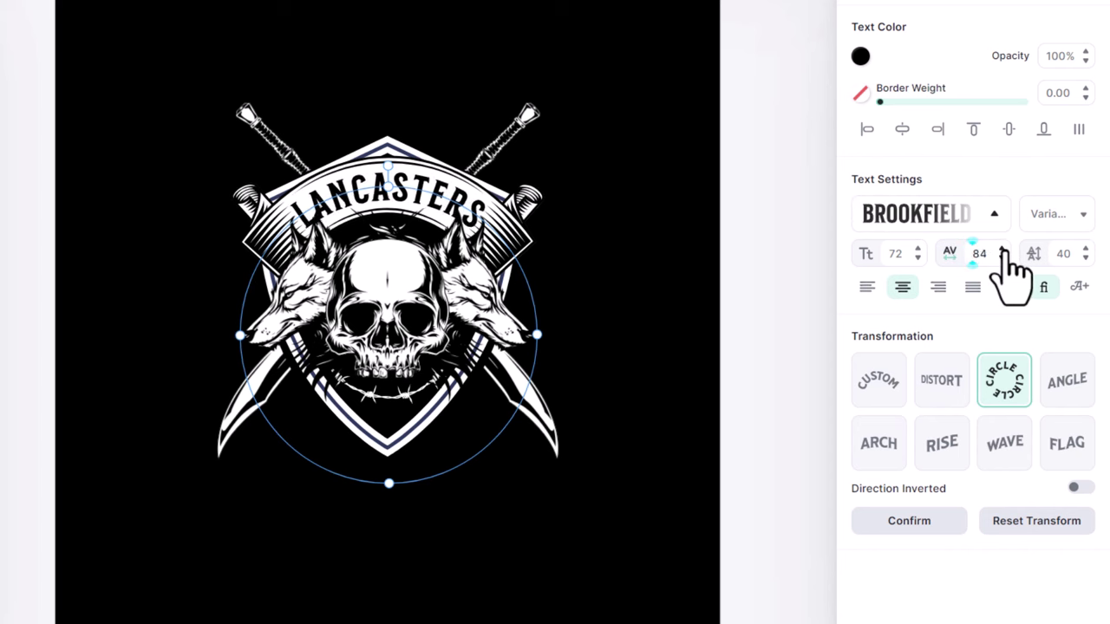
{"action": "left_click", "coordinate": [1004, 250]}
{"action": "left_click", "coordinate": [919, 249]}
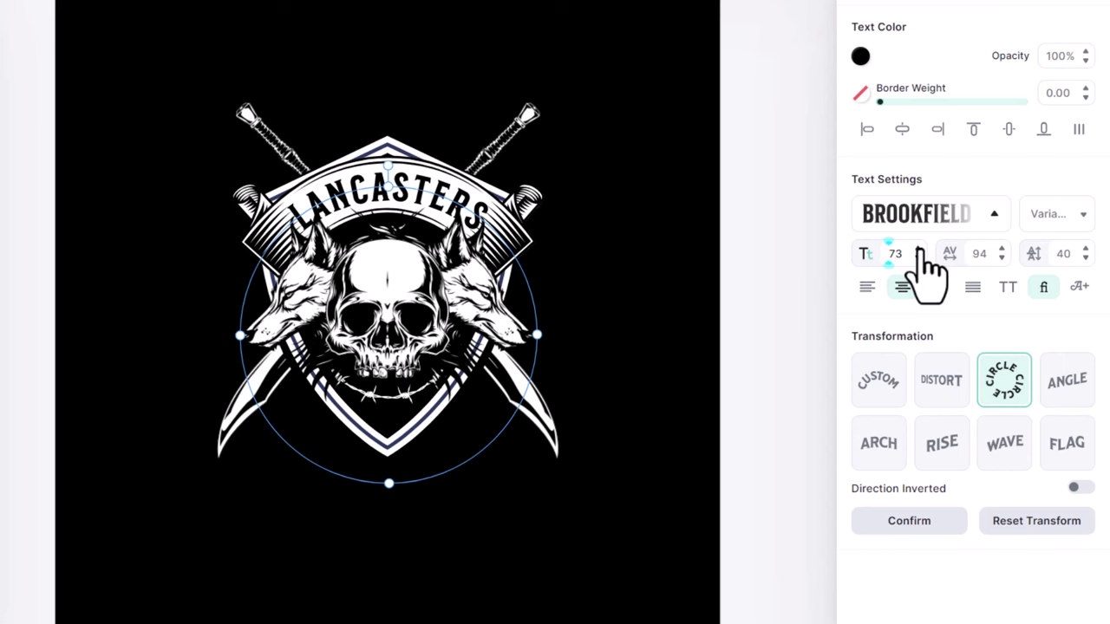
{"action": "left_click", "coordinate": [919, 249]}
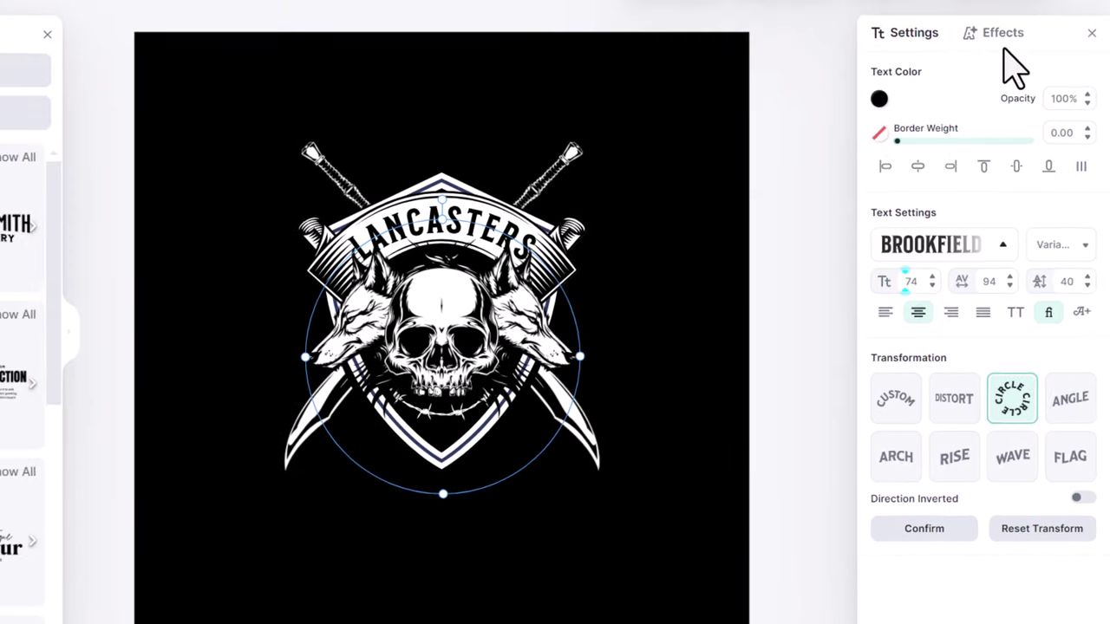
Apply a Detailed 3D Shadow effect to LANCASTERS with both shadow colours black.
{"action": "left_click", "coordinate": [1006, 39]}
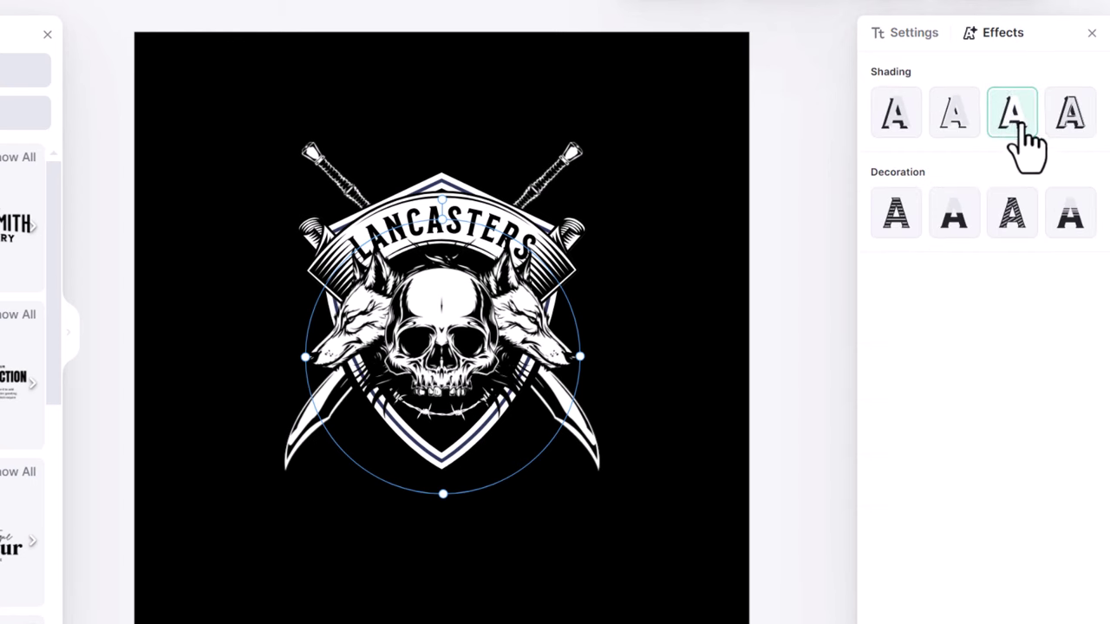
{"action": "left_click", "coordinate": [1070, 122]}
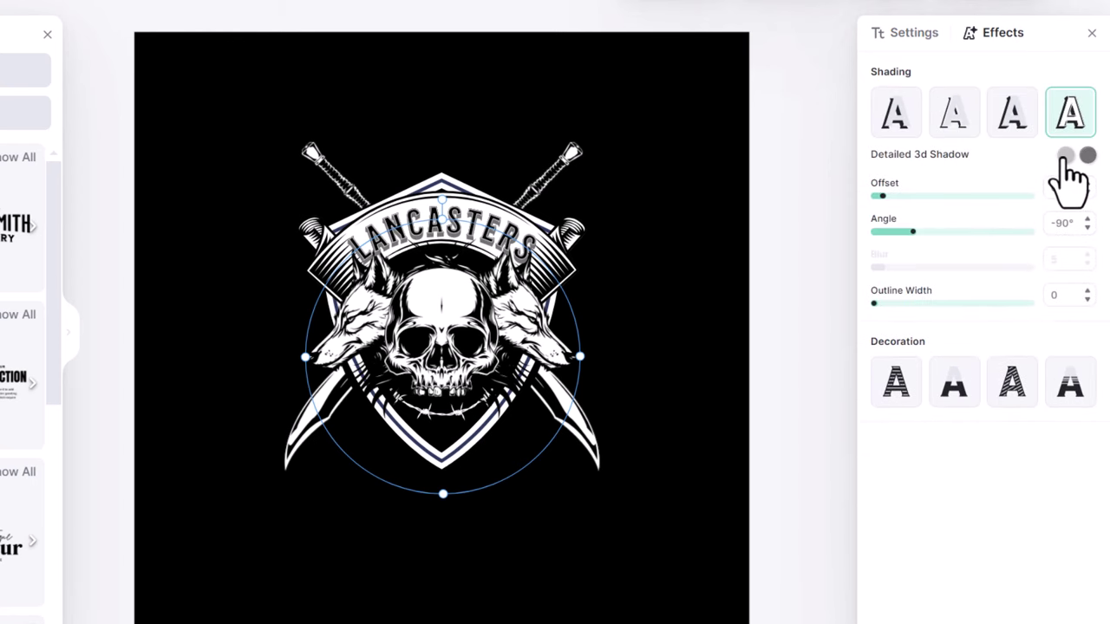
{"action": "left_click", "coordinate": [1066, 155]}
{"action": "mouse_move", "coordinate": [860, 248]}
{"action": "left_mouse_down"}
{"action": "mouse_move", "coordinate": [845, 278]}
{"action": "mouse_move", "coordinate": [773, 240]}
{"action": "mouse_move", "coordinate": [768, 430]}
{"action": "left_mouse_up"}
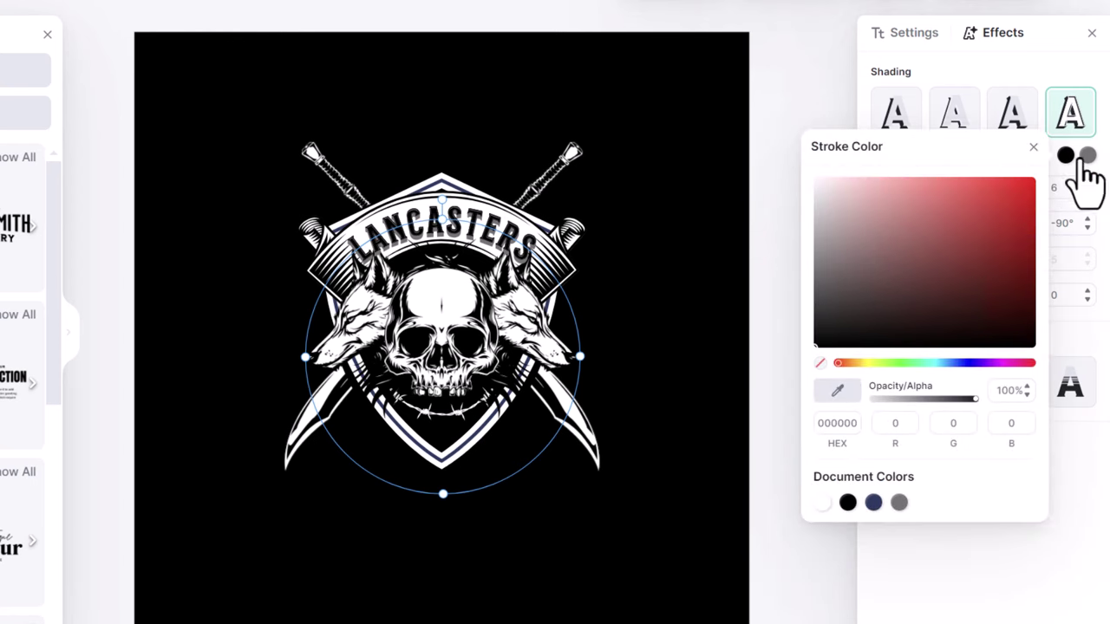
{"action": "left_click", "coordinate": [1087, 156]}
{"action": "left_click_drag", "start_coordinate": [925, 278], "coordinate": [824, 399]}
Make the LANCASTERS text colour white.
{"action": "left_click", "coordinate": [910, 40]}
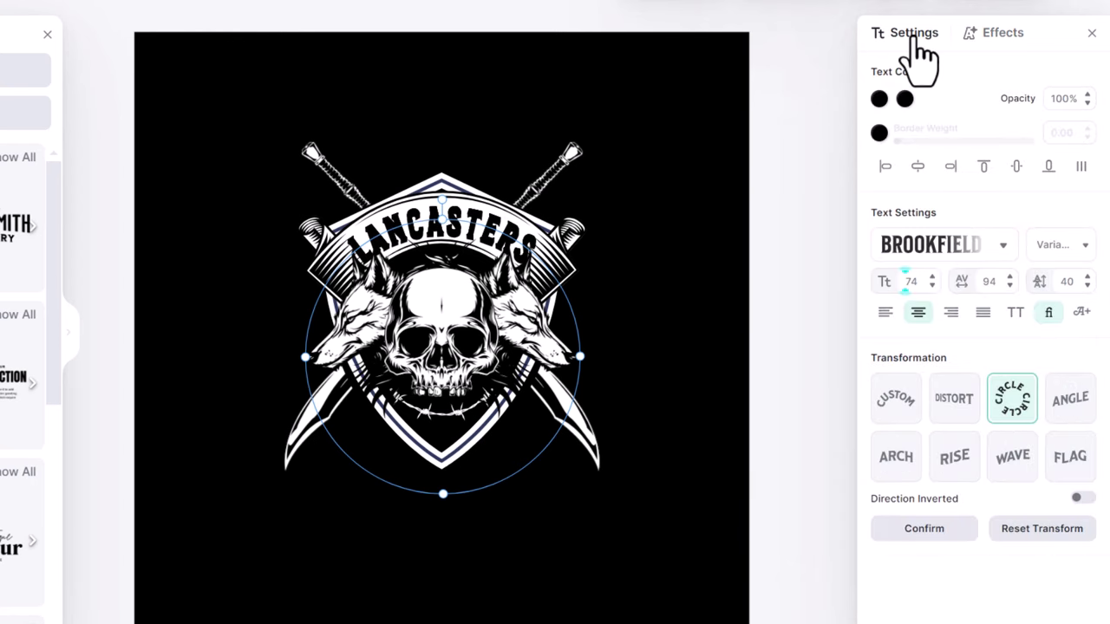
{"action": "left_click", "coordinate": [879, 99]}
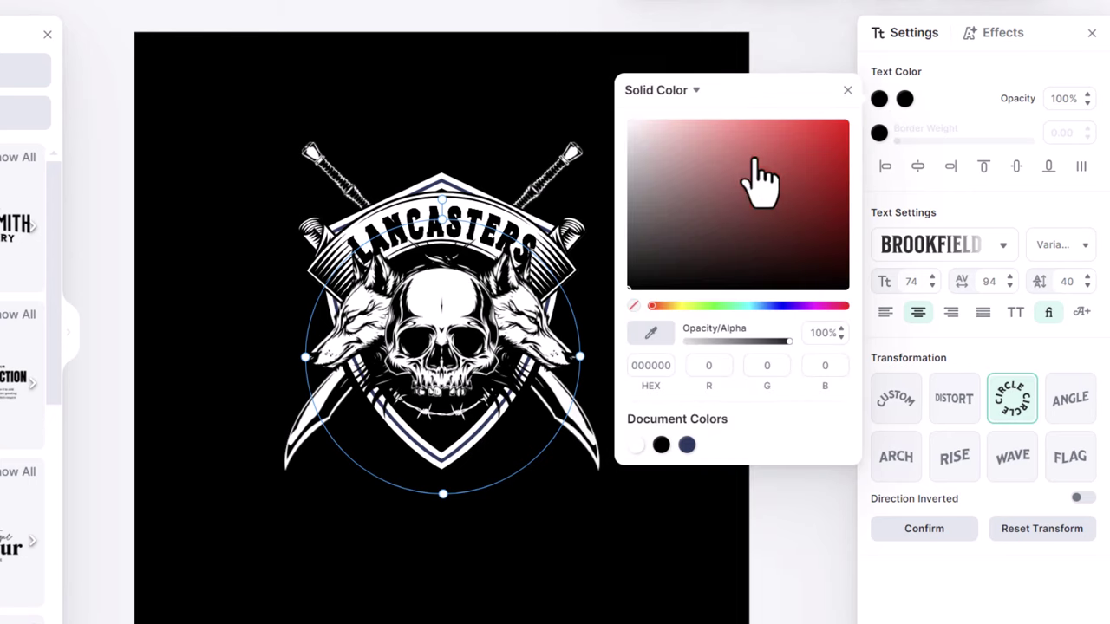
{"action": "left_click_drag", "start_coordinate": [685, 149], "coordinate": [538, 74]}
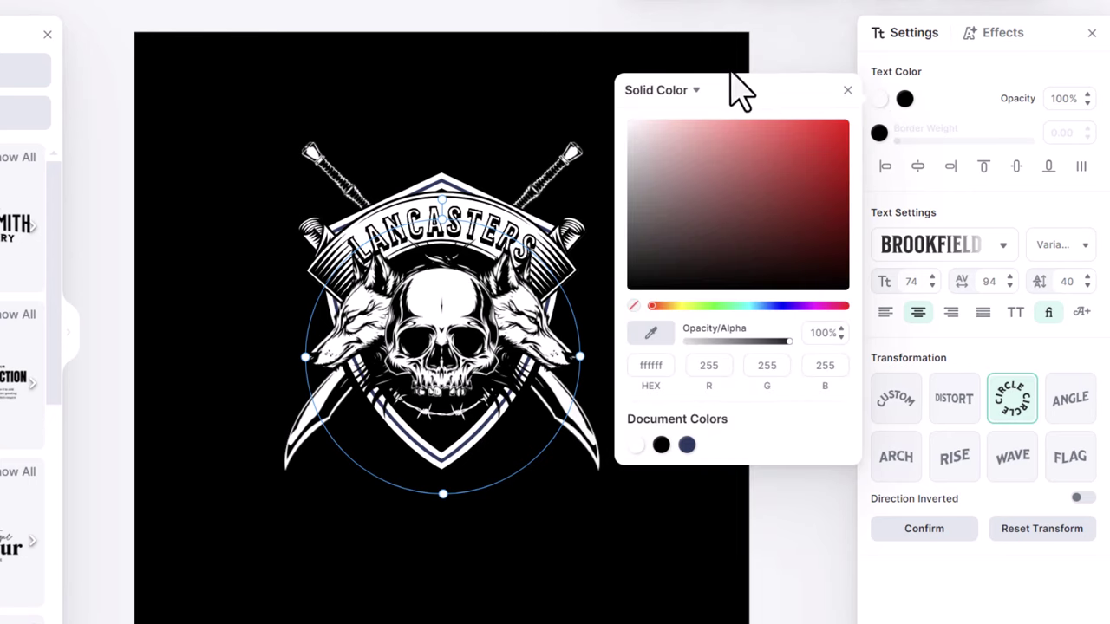
{"action": "left_click", "coordinate": [847, 92]}
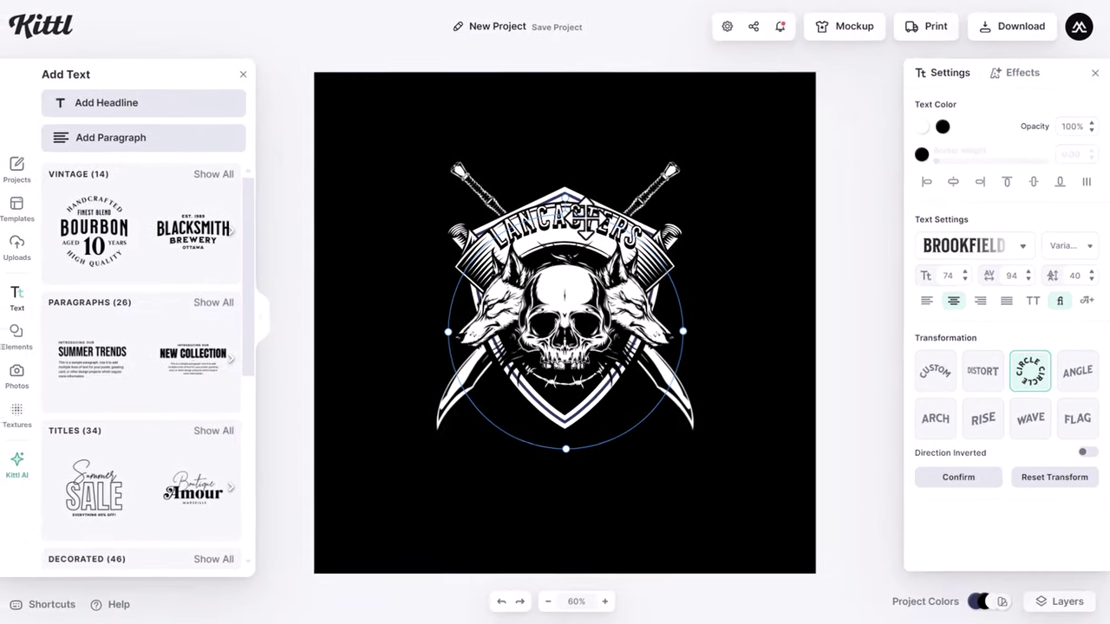
{"action": "left_click", "coordinate": [514, 325]}
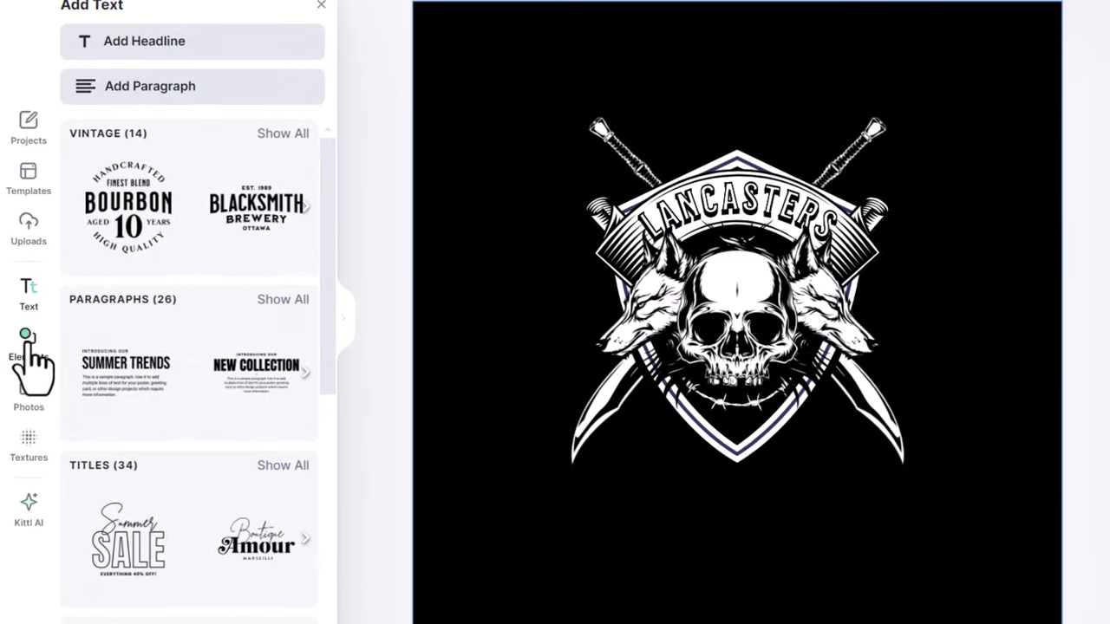
Add a double-arch shape from the element library, enlarge it and move it over the skull.
{"action": "left_click", "coordinate": [21, 334]}
{"action": "scroll", "coordinate": [330, 329], "scroll_direction": "down", "scroll_amount": 8}
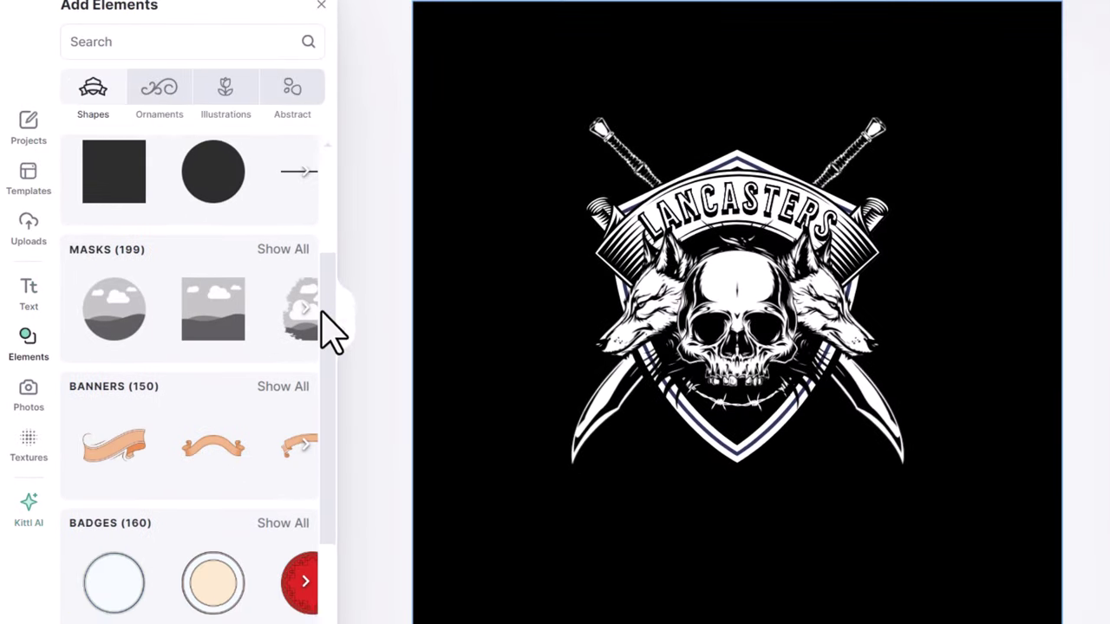
{"action": "scroll", "coordinate": [272, 441], "scroll_direction": "down", "scroll_amount": 5}
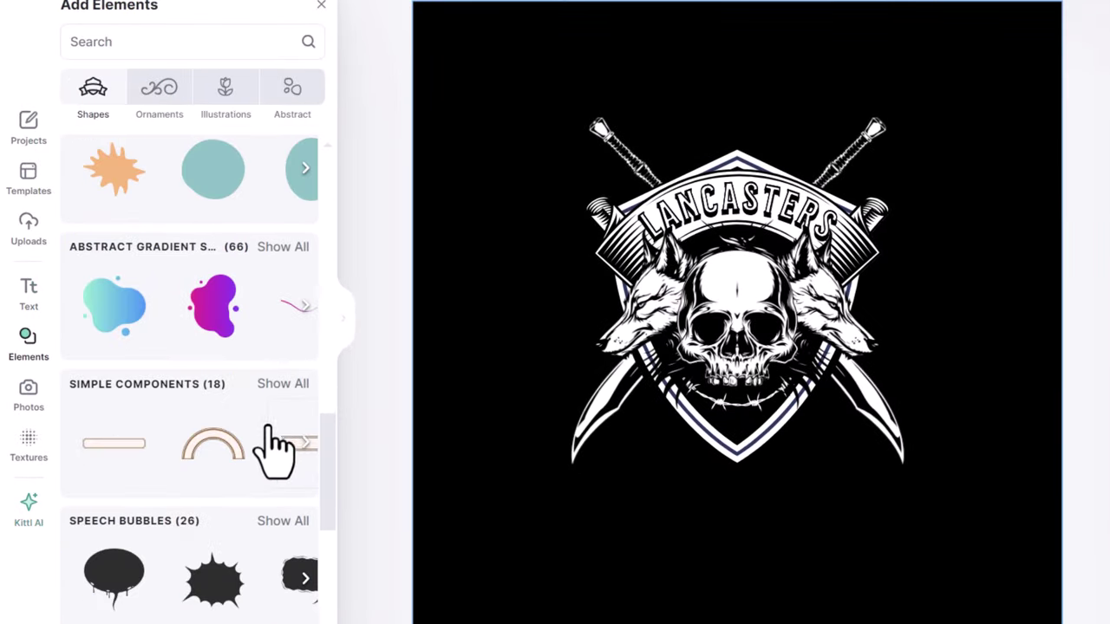
{"action": "left_click", "coordinate": [290, 386]}
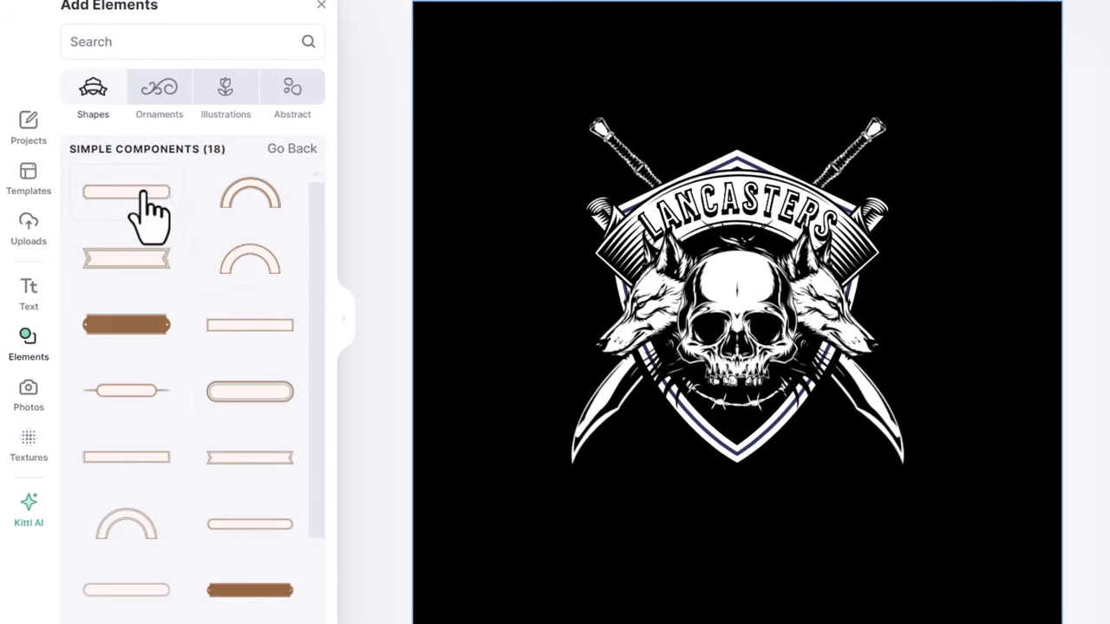
{"action": "scroll", "coordinate": [321, 290], "scroll_direction": "down", "scroll_amount": 3}
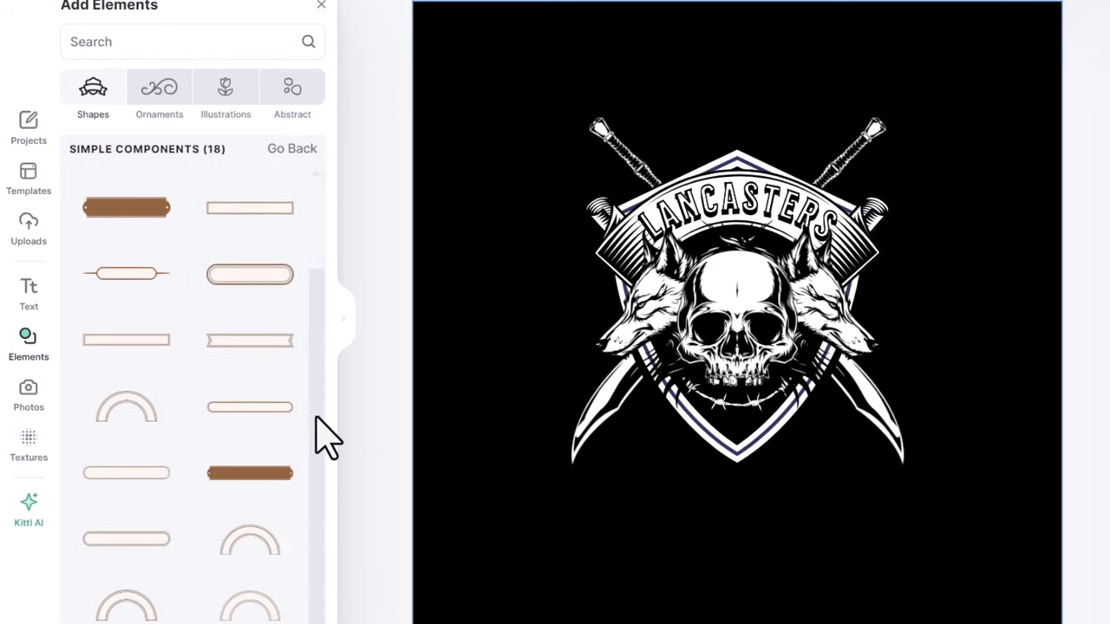
{"action": "left_click", "coordinate": [250, 547]}
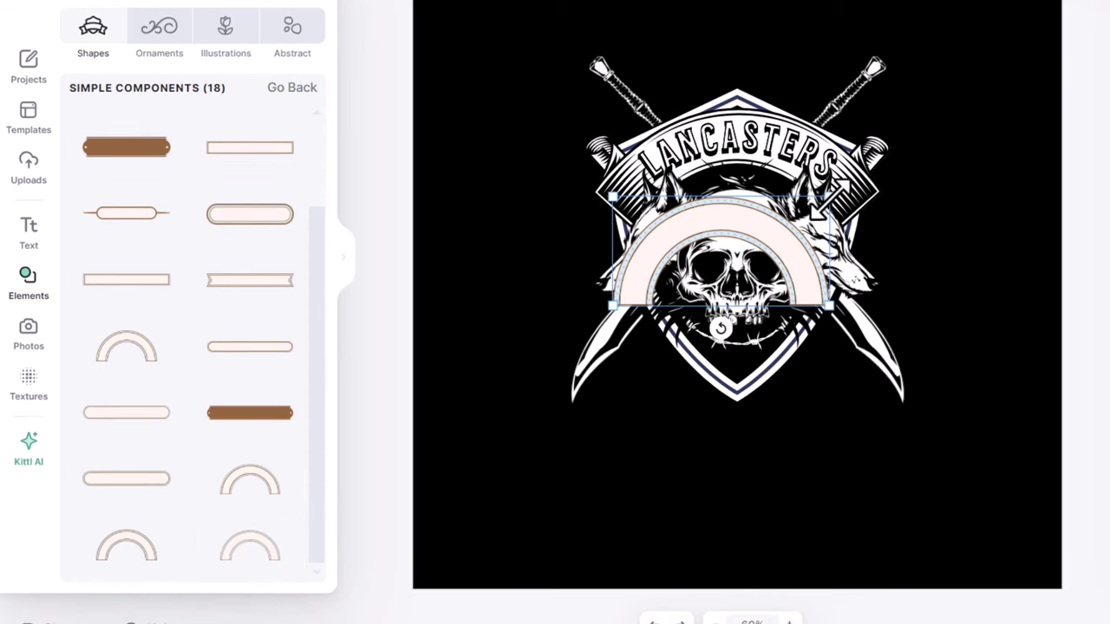
{"action": "left_click_drag", "start_coordinate": [834, 193], "coordinate": [806, 124]}
{"action": "left_click_drag", "start_coordinate": [711, 231], "coordinate": [556, 376]}
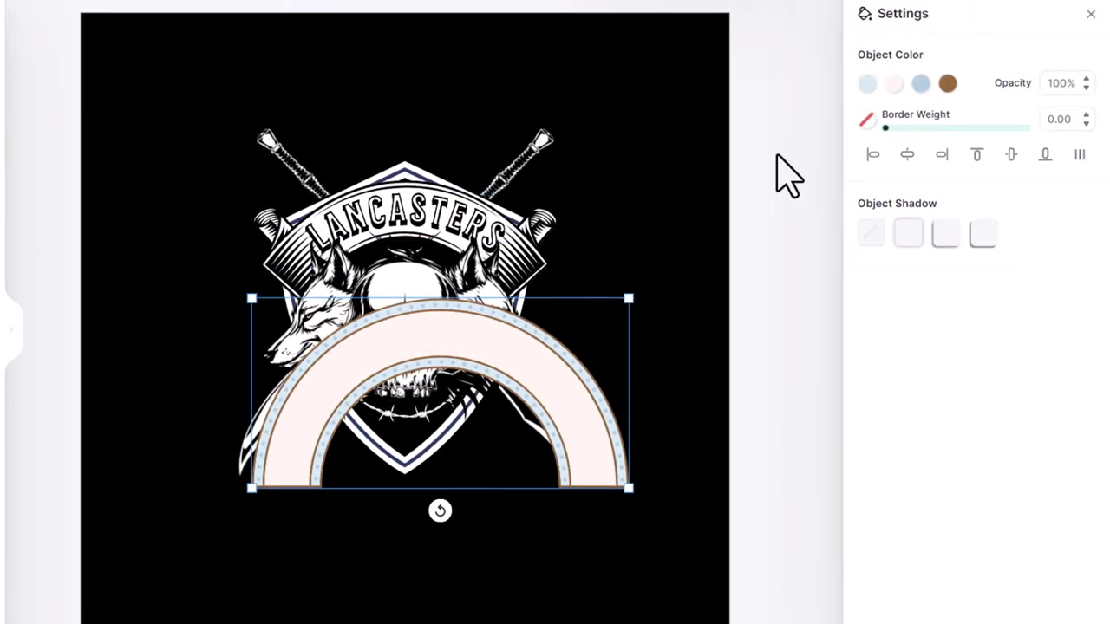
Turn the arch's light-blue colours white and its brown band black, giving black dots.
{"action": "left_click", "coordinate": [890, 82]}
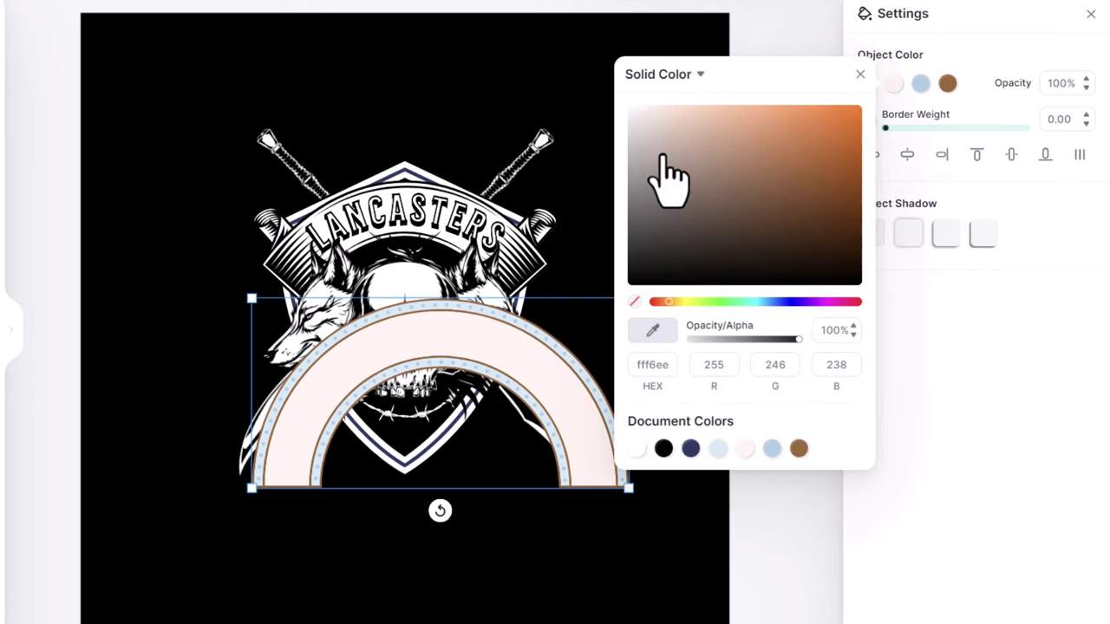
{"action": "left_click_drag", "start_coordinate": [659, 162], "coordinate": [626, 338]}
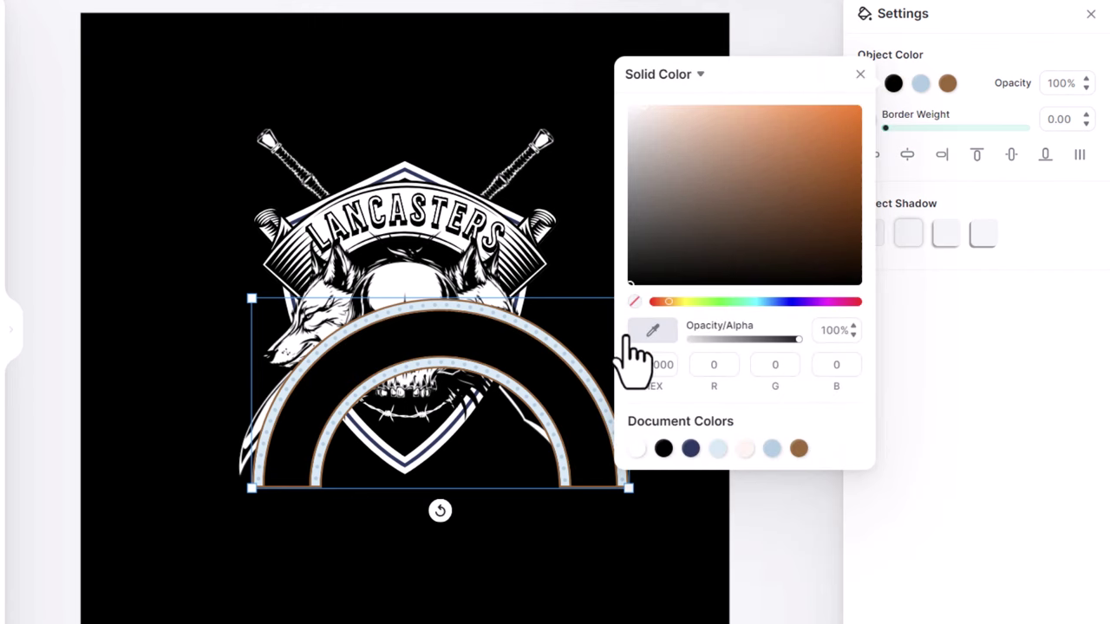
{"action": "left_click", "coordinate": [921, 86]}
{"action": "left_click_drag", "start_coordinate": [657, 111], "coordinate": [605, 24]}
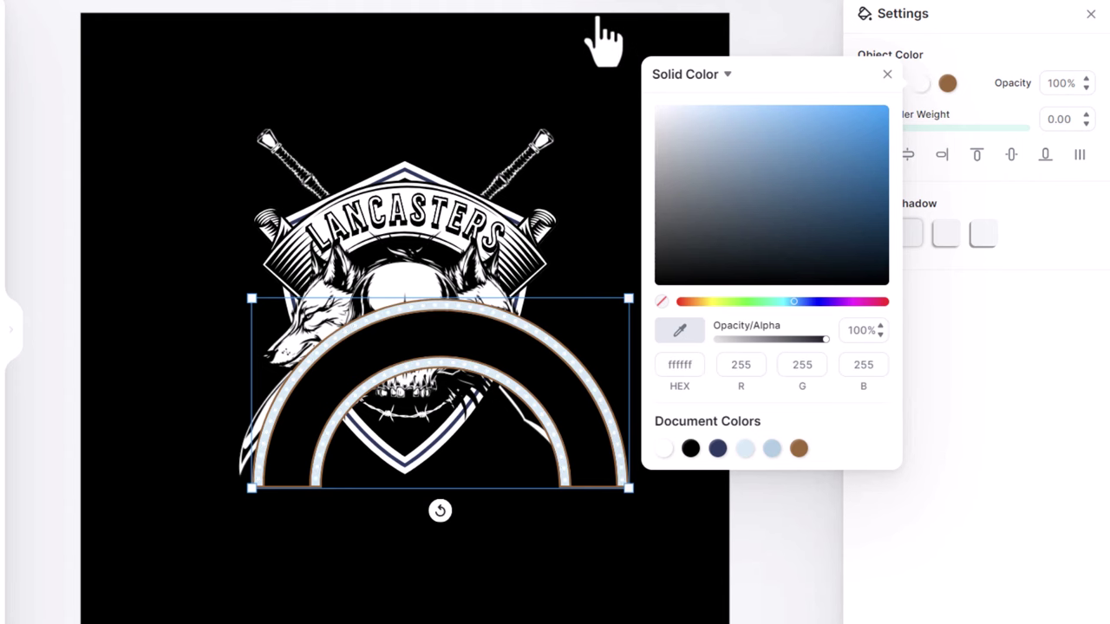
{"action": "left_click", "coordinate": [947, 83]}
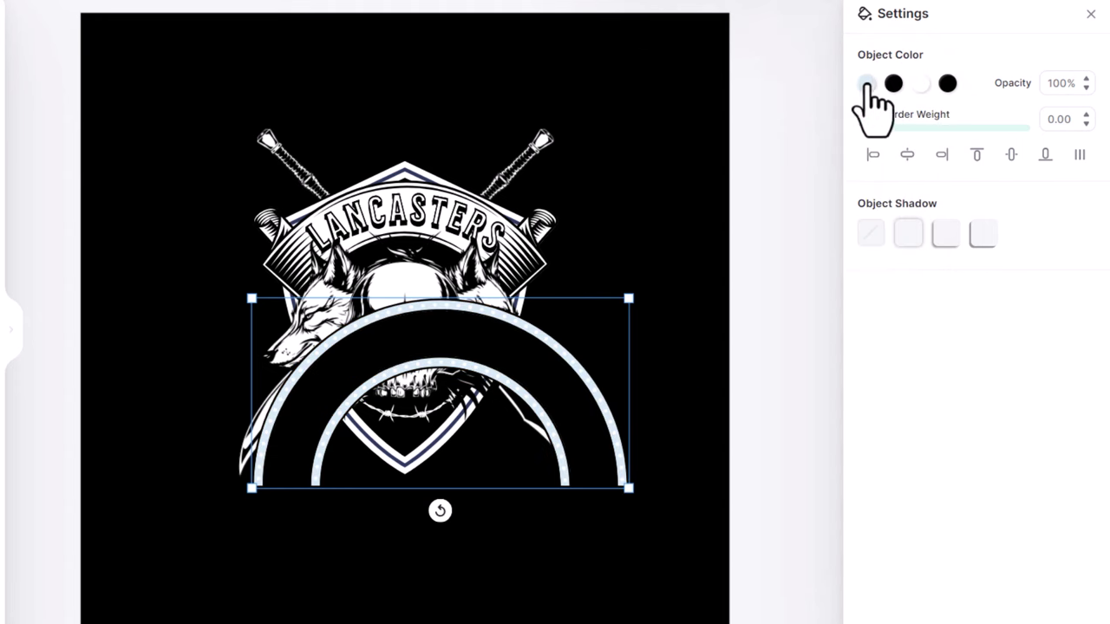
{"action": "left_click", "coordinate": [867, 83]}
{"action": "left_click_drag", "start_coordinate": [688, 227], "coordinate": [585, 43]}
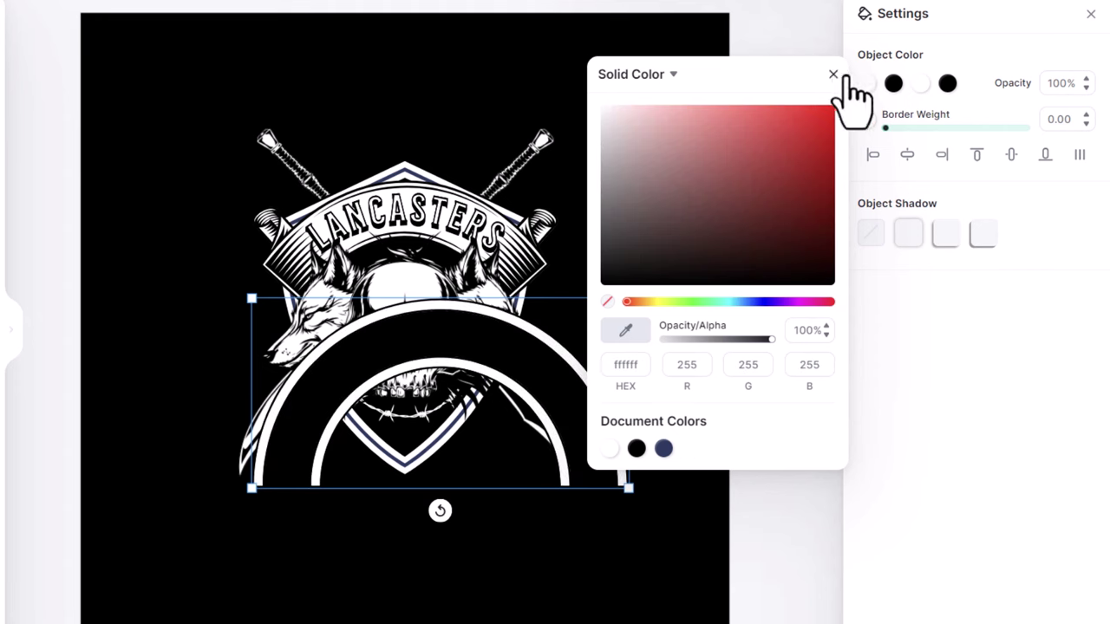
{"action": "left_click", "coordinate": [924, 104]}
{"action": "left_click", "coordinate": [923, 86]}
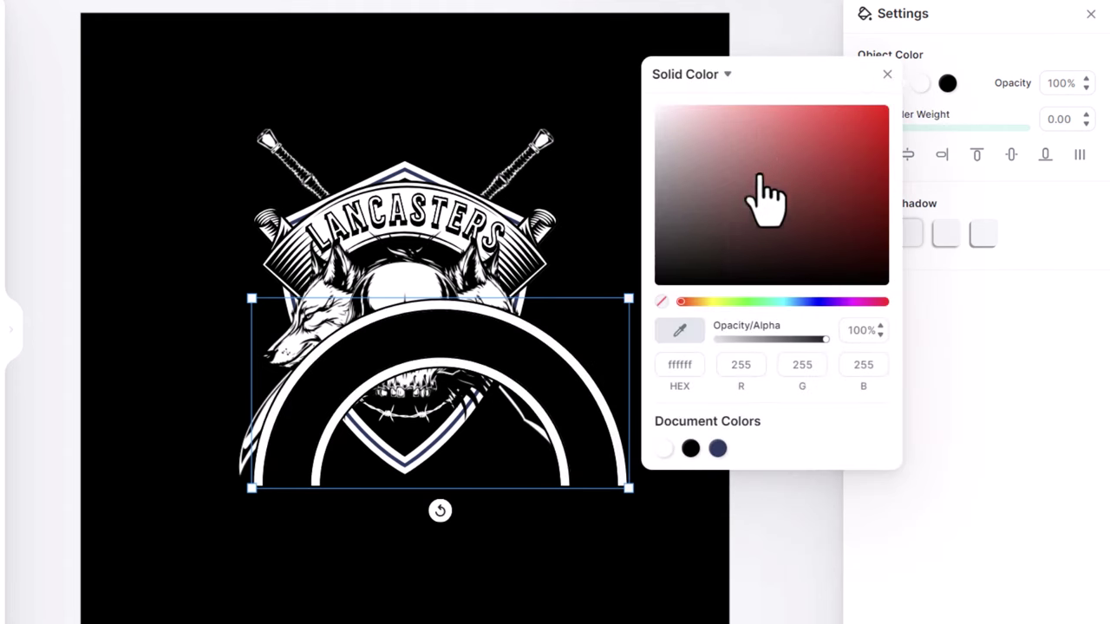
{"action": "left_click", "coordinate": [888, 74]}
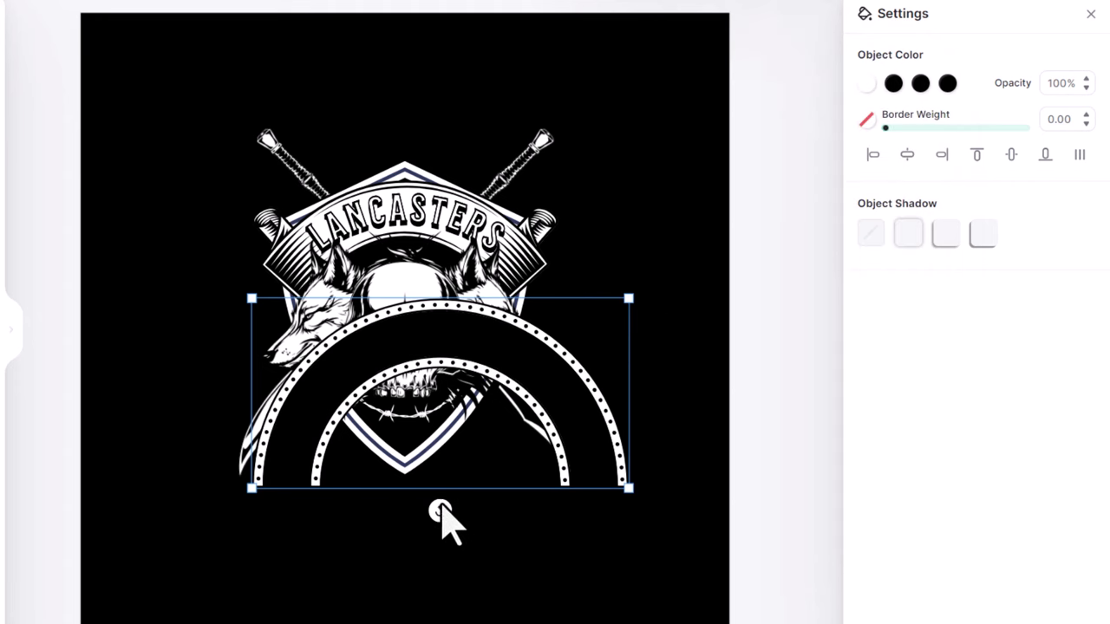
Rotate the arch 180° to open upward, shrink it and move it under the skull.
{"action": "left_click_drag", "start_coordinate": [440, 517], "coordinate": [439, 184]}
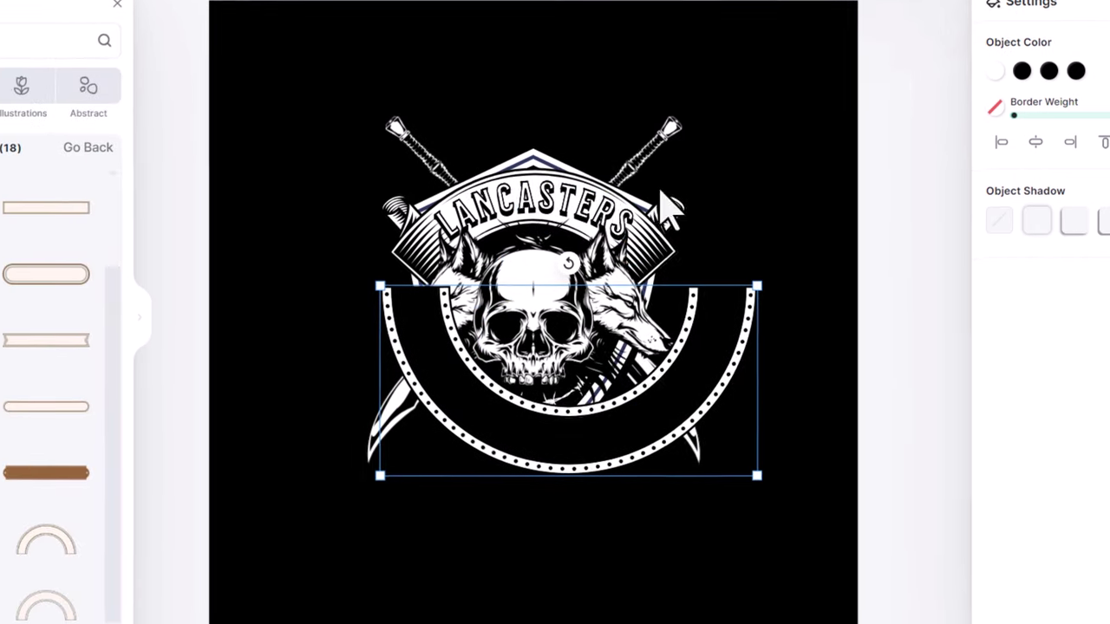
{"action": "left_click_drag", "start_coordinate": [785, 283], "coordinate": [668, 385]}
{"action": "left_click_drag", "start_coordinate": [617, 413], "coordinate": [656, 447]}
Send the arch to the back, shrink it slightly and centre it horizontally.
{"action": "right_click", "coordinate": [657, 447]}
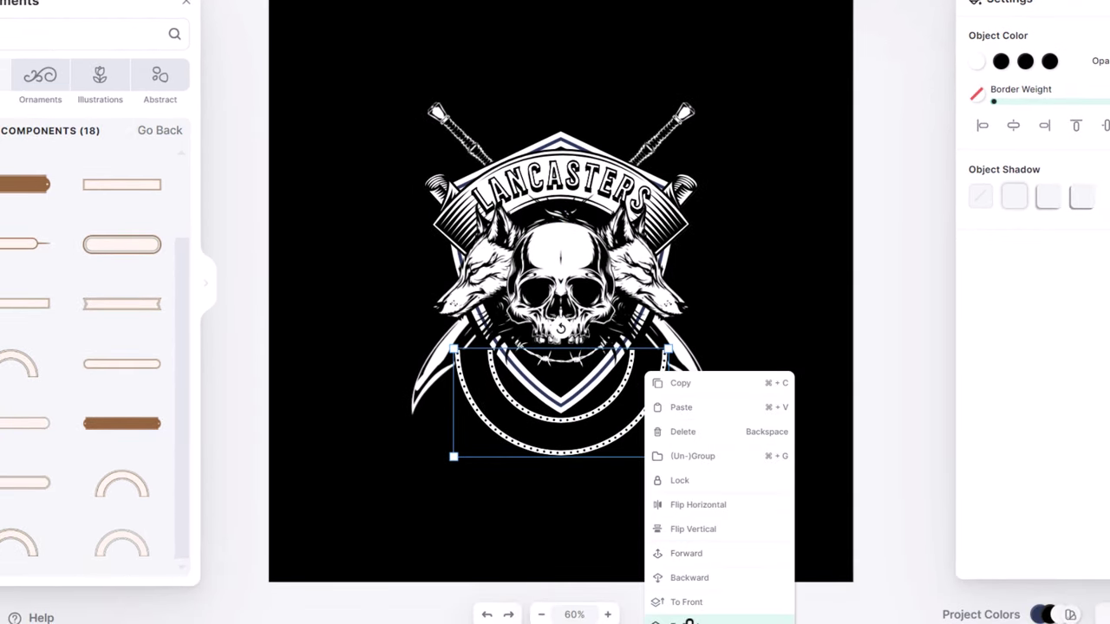
{"action": "left_click", "coordinate": [690, 621]}
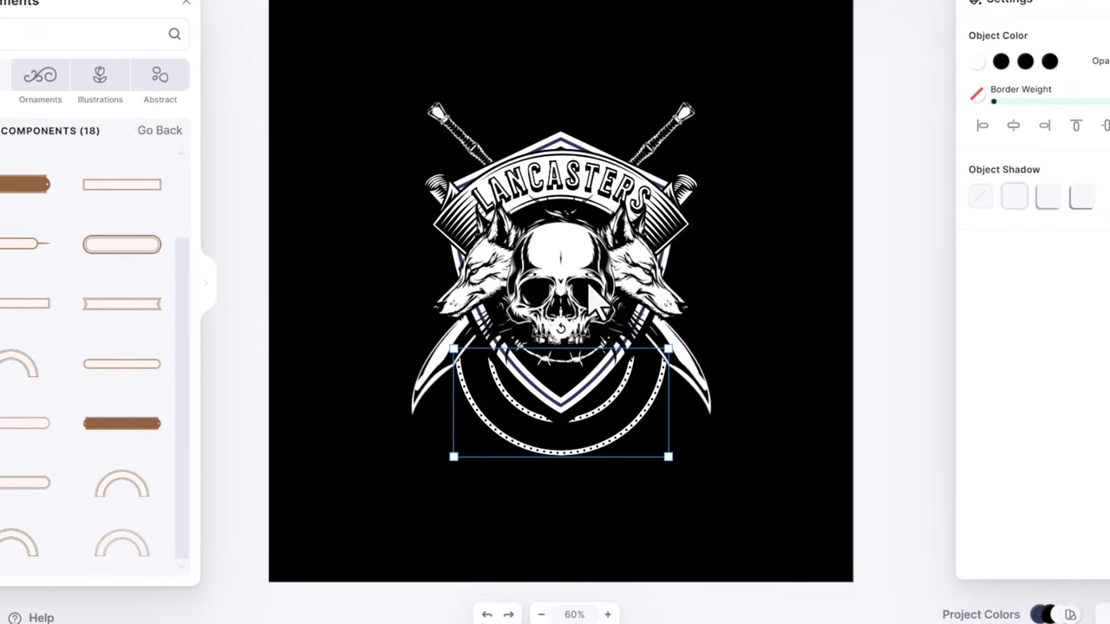
{"action": "scroll", "coordinate": [607, 295], "scroll_direction": "down", "scroll_amount": 3}
{"action": "left_click_drag", "start_coordinate": [667, 256], "coordinate": [652, 244]}
{"action": "left_click", "coordinate": [1013, 125]}
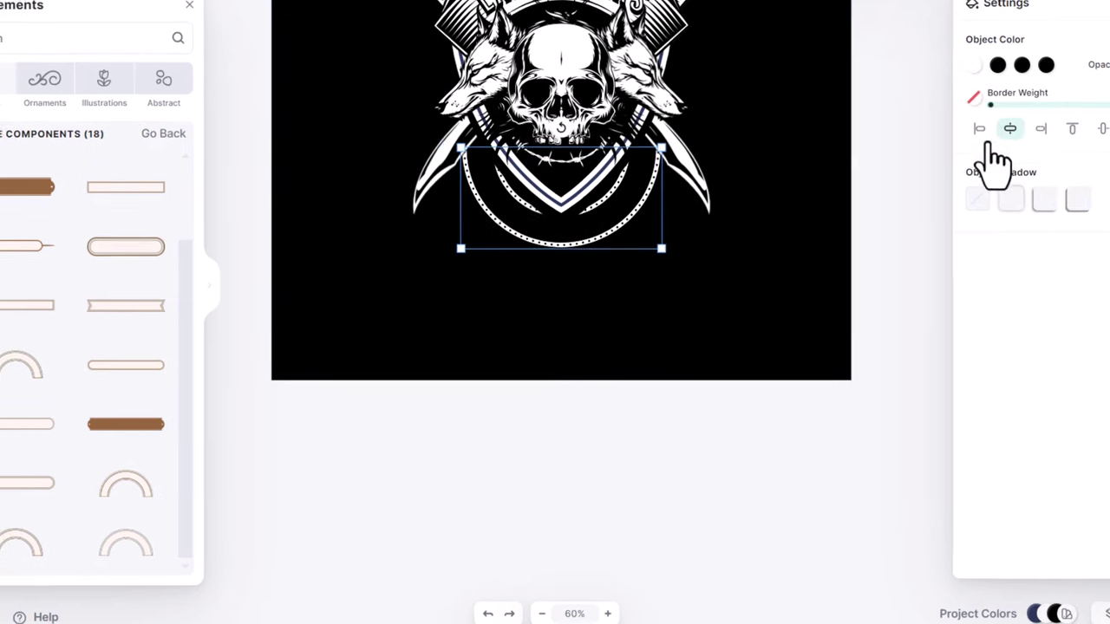
{"action": "left_click", "coordinate": [695, 60]}
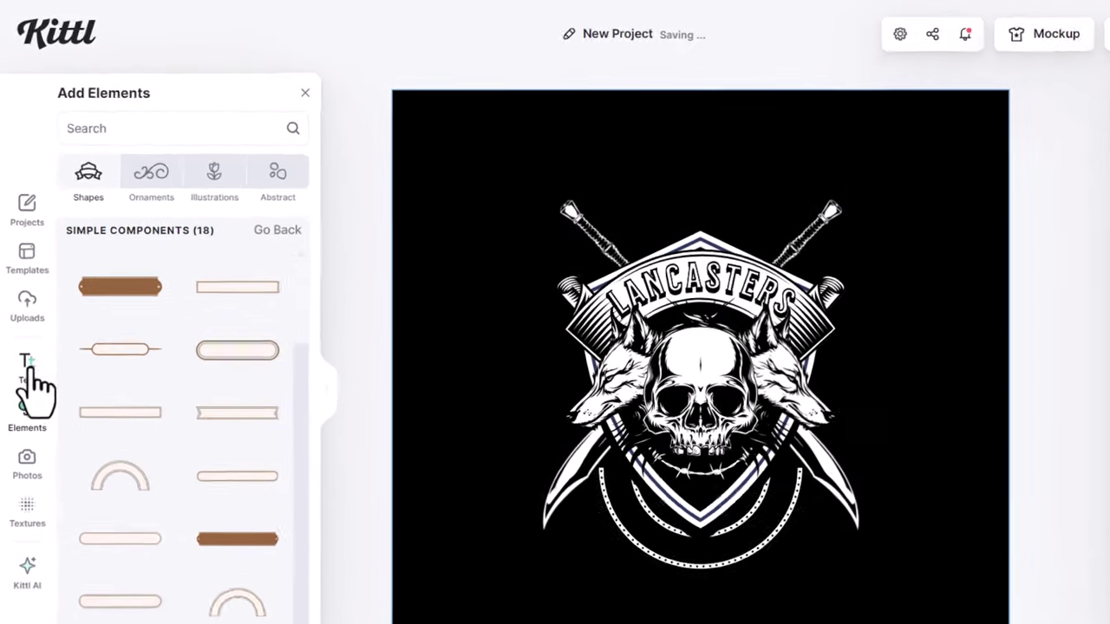
Add a white headline text and place it below the emblem.
{"action": "left_click", "coordinate": [26, 296]}
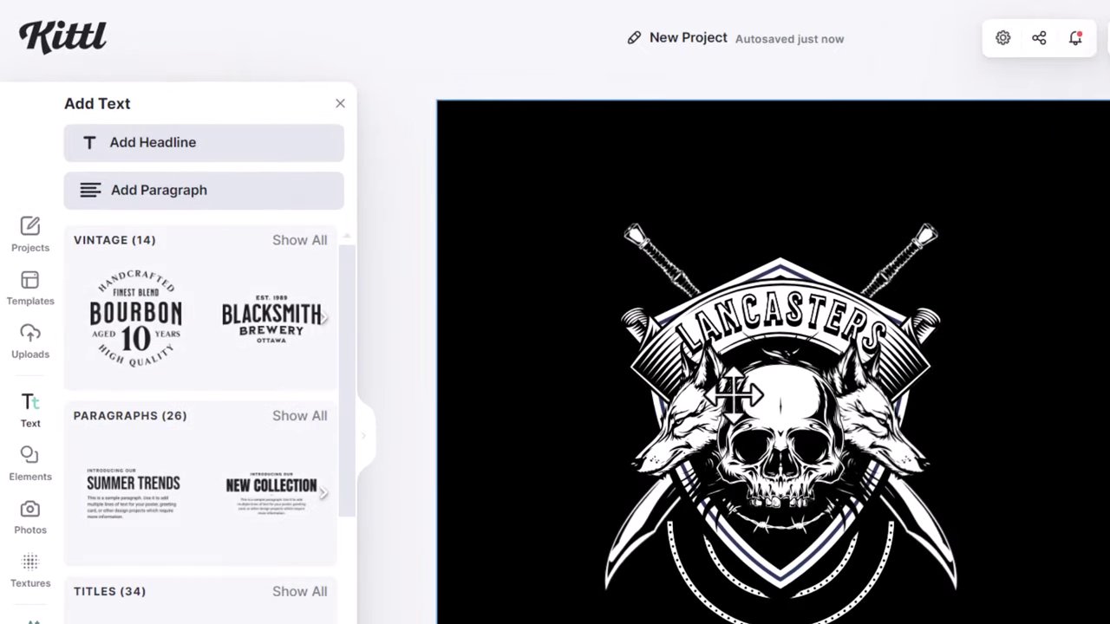
{"action": "left_click", "coordinate": [163, 149]}
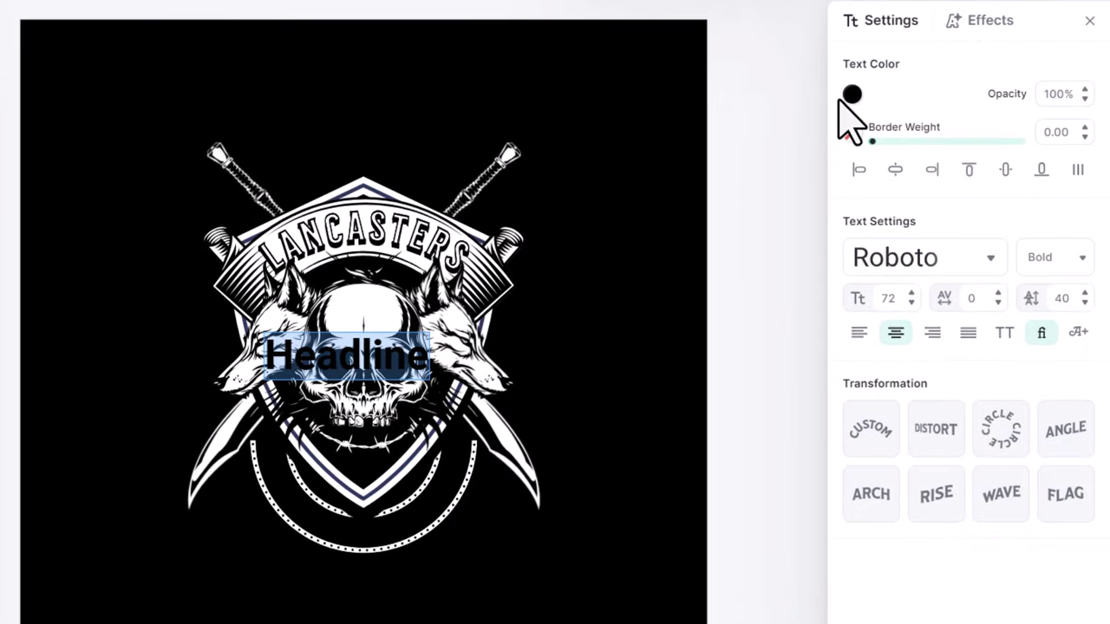
{"action": "left_click", "coordinate": [853, 93]}
{"action": "left_click_drag", "start_coordinate": [669, 173], "coordinate": [540, 104]}
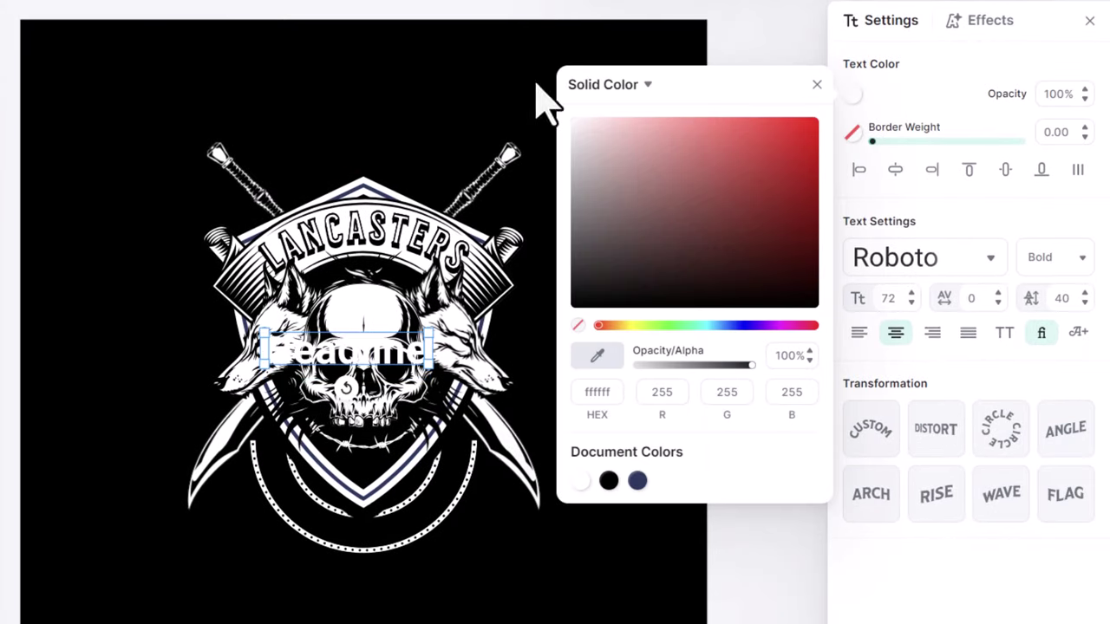
{"action": "left_click", "coordinate": [819, 85]}
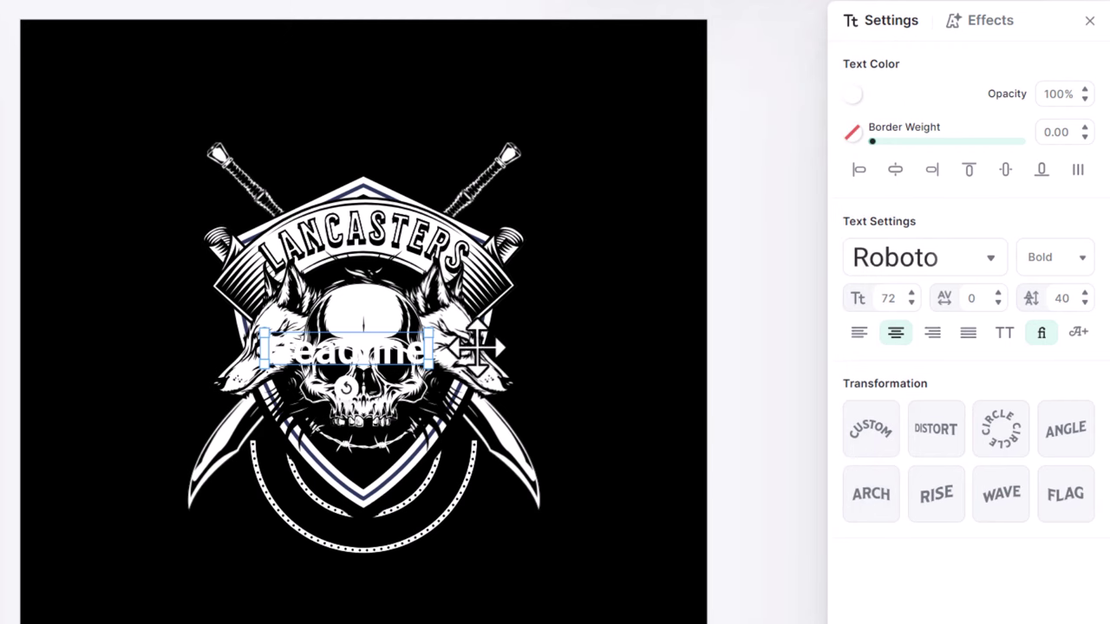
{"action": "left_click_drag", "start_coordinate": [390, 347], "coordinate": [401, 585]}
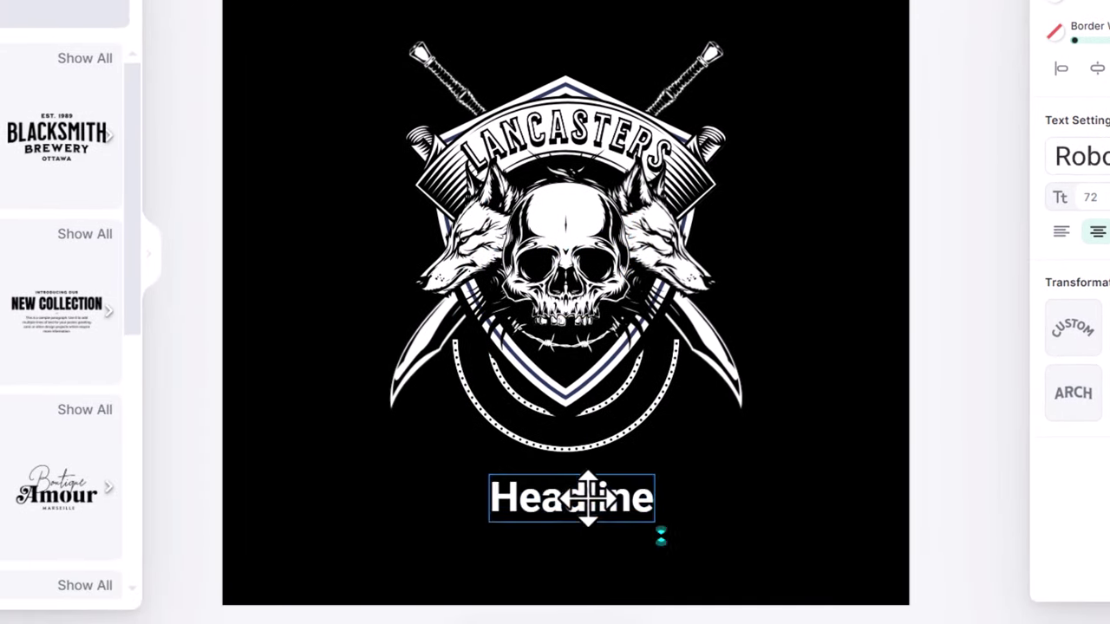
Type the motto 'LUPUS IN OBIS OBIS IN LUPUS' and widen its box onto one line.
{"action": "double_click", "coordinate": [588, 498]}
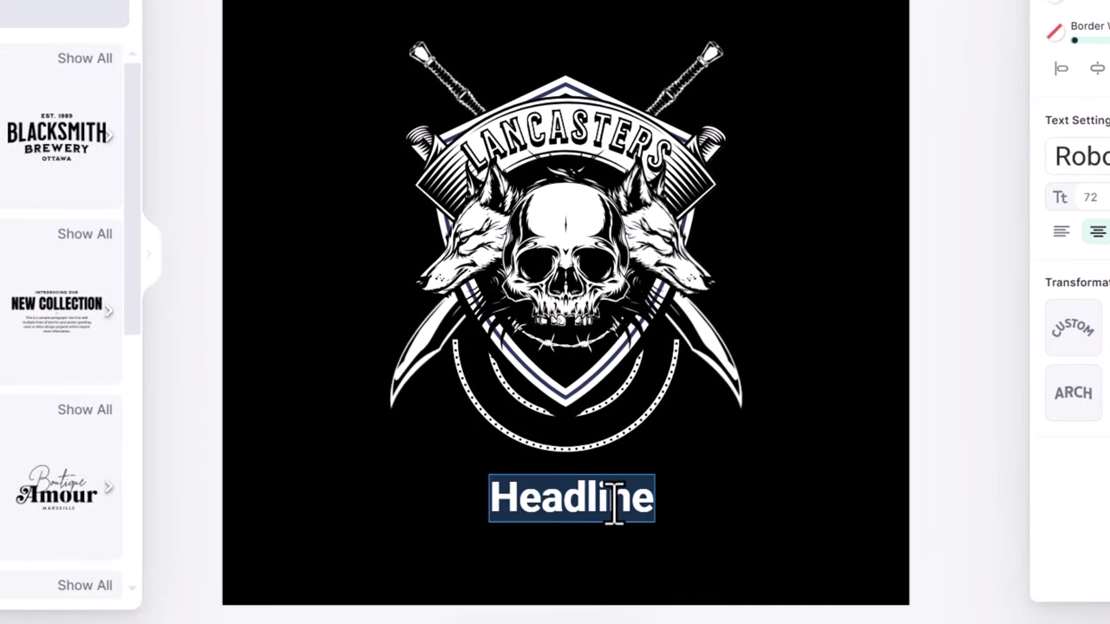
{"action": "type", "text": "LUPUS"}
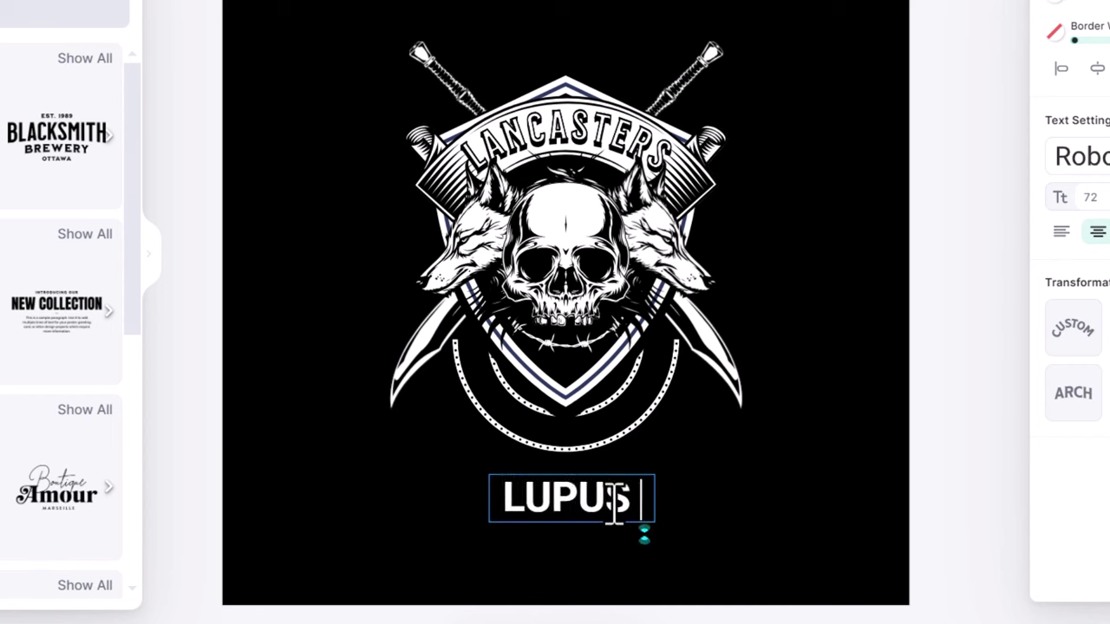
{"action": "type", "text": " IN OBIS OBIS IN"}
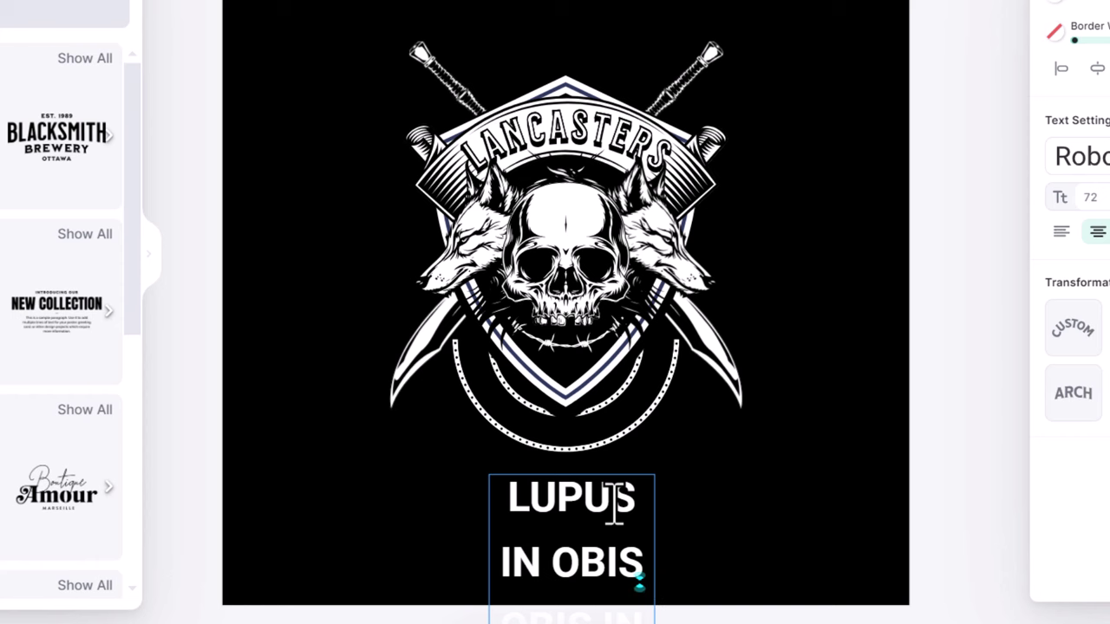
{"action": "left_click_drag", "start_coordinate": [656, 570], "coordinate": [644, 525]}
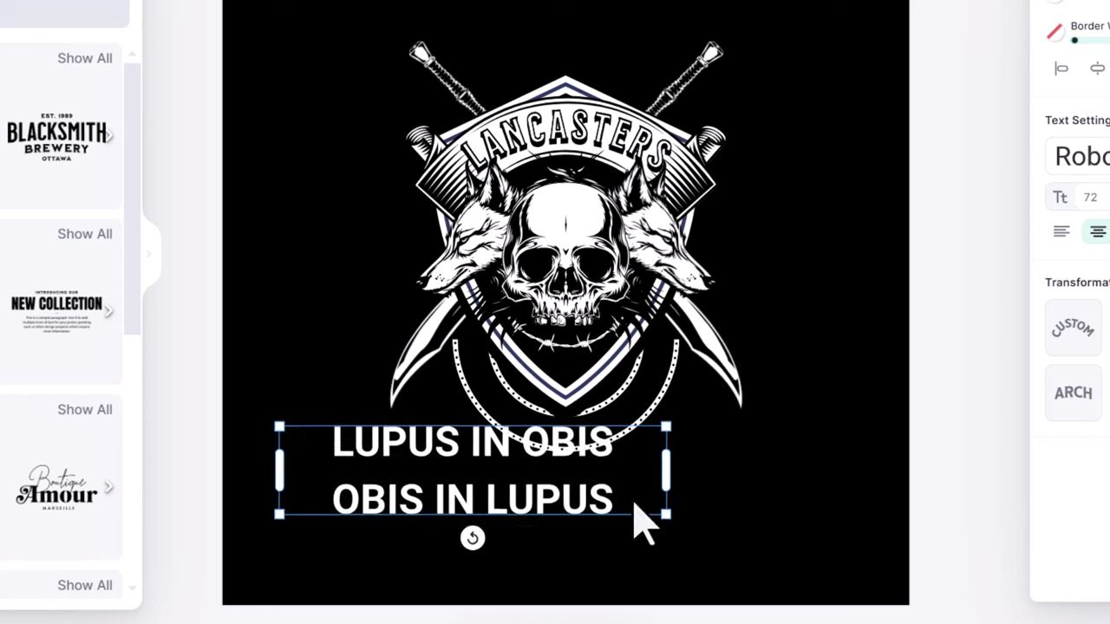
{"action": "left_click_drag", "start_coordinate": [669, 474], "coordinate": [892, 453]}
{"action": "left_click_drag", "start_coordinate": [791, 461], "coordinate": [811, 460]}
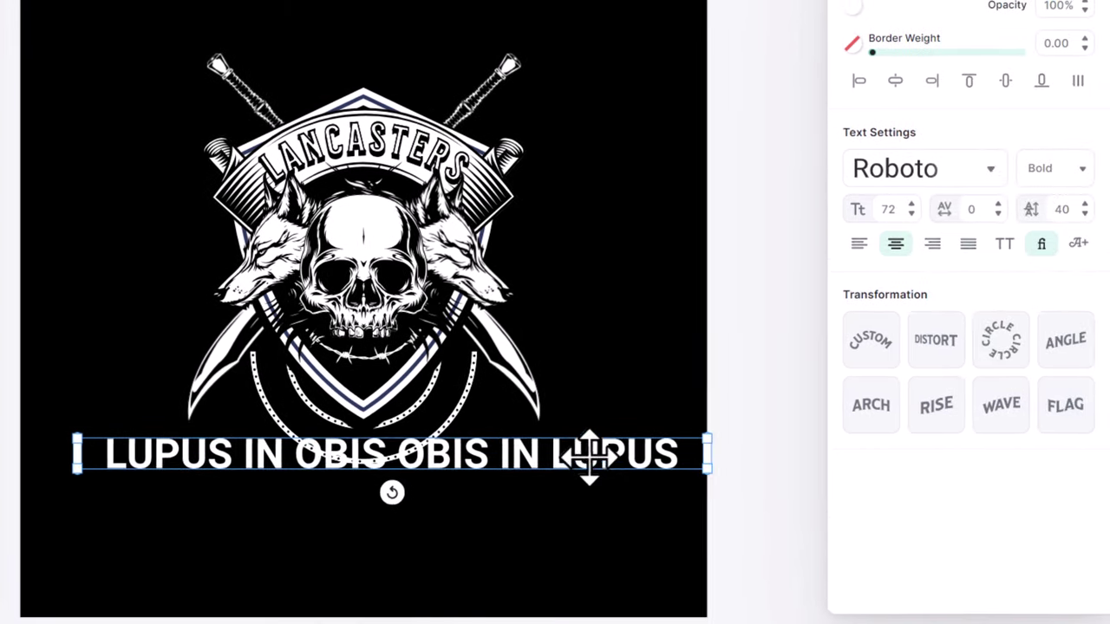
Switch the motto's typeface from Roboto Bold to Alata Regular.
{"action": "left_click", "coordinate": [919, 187]}
{"action": "scroll", "coordinate": [729, 277], "scroll_direction": "down", "scroll_amount": 5}
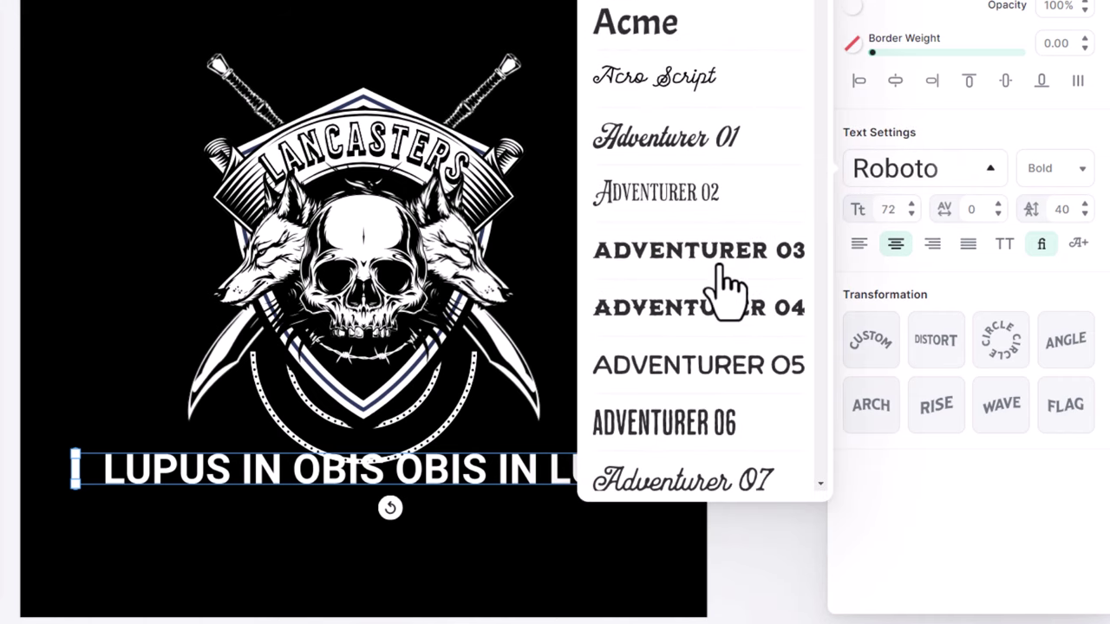
{"action": "scroll", "coordinate": [716, 277], "scroll_direction": "down", "scroll_amount": 6}
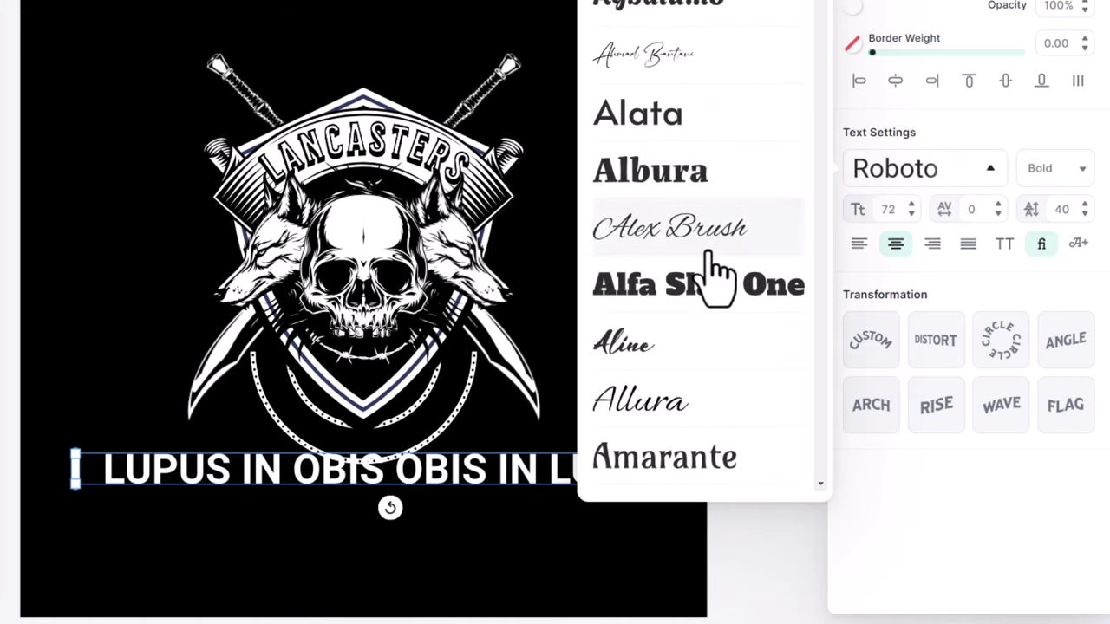
{"action": "left_click", "coordinate": [646, 121]}
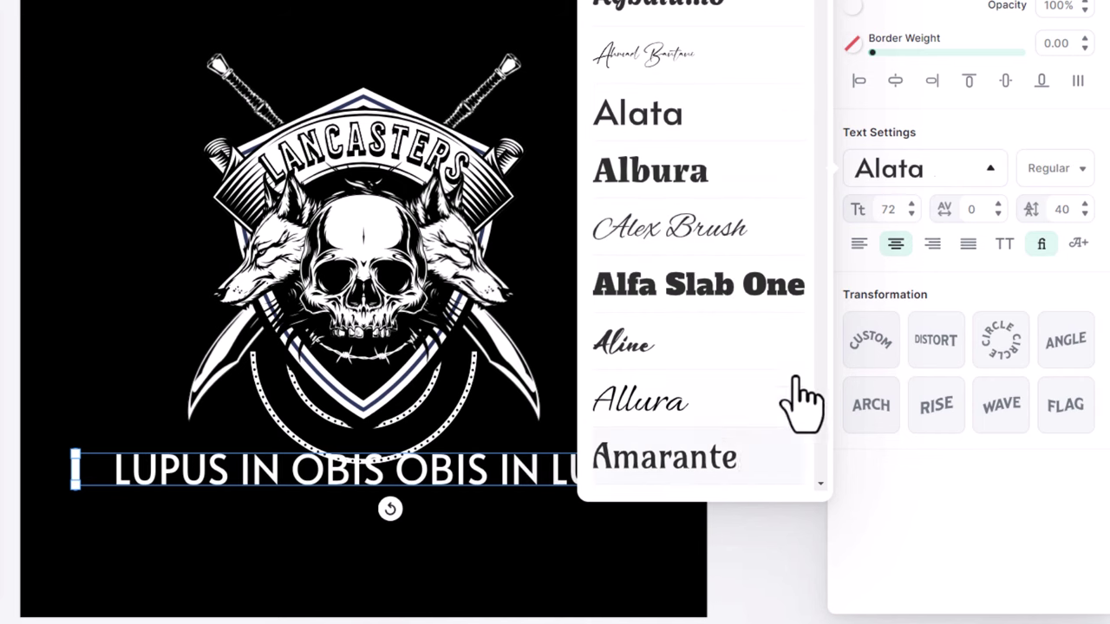
Curve the motto along an inverted circle and tighten it beneath the skull.
{"action": "left_click", "coordinate": [999, 342]}
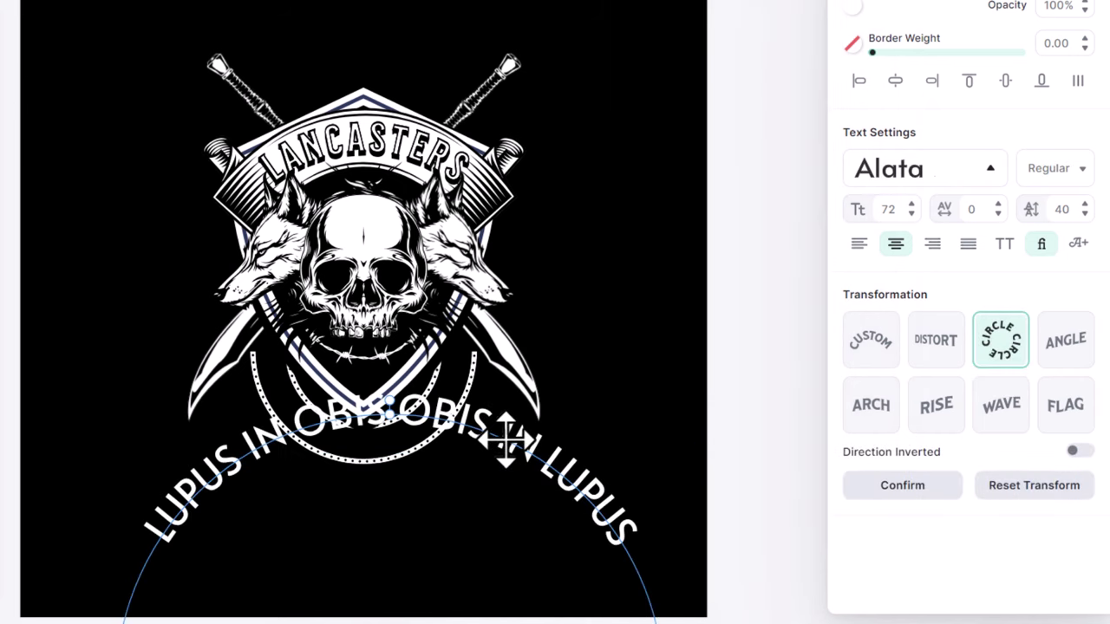
{"action": "left_click_drag", "start_coordinate": [511, 448], "coordinate": [485, 62]}
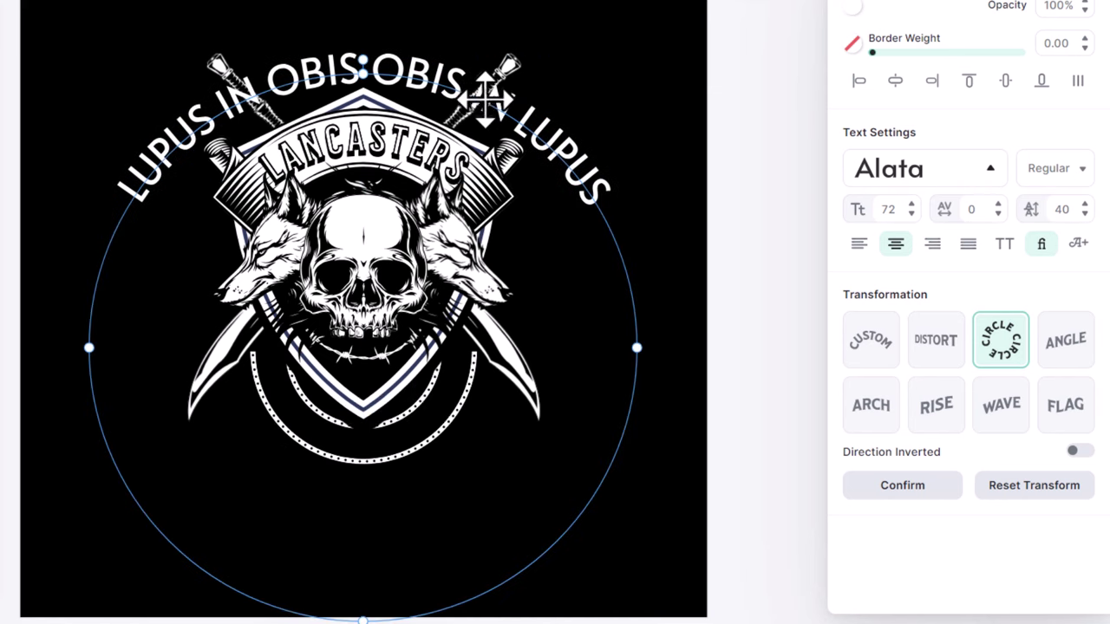
{"action": "left_click", "coordinate": [1080, 451]}
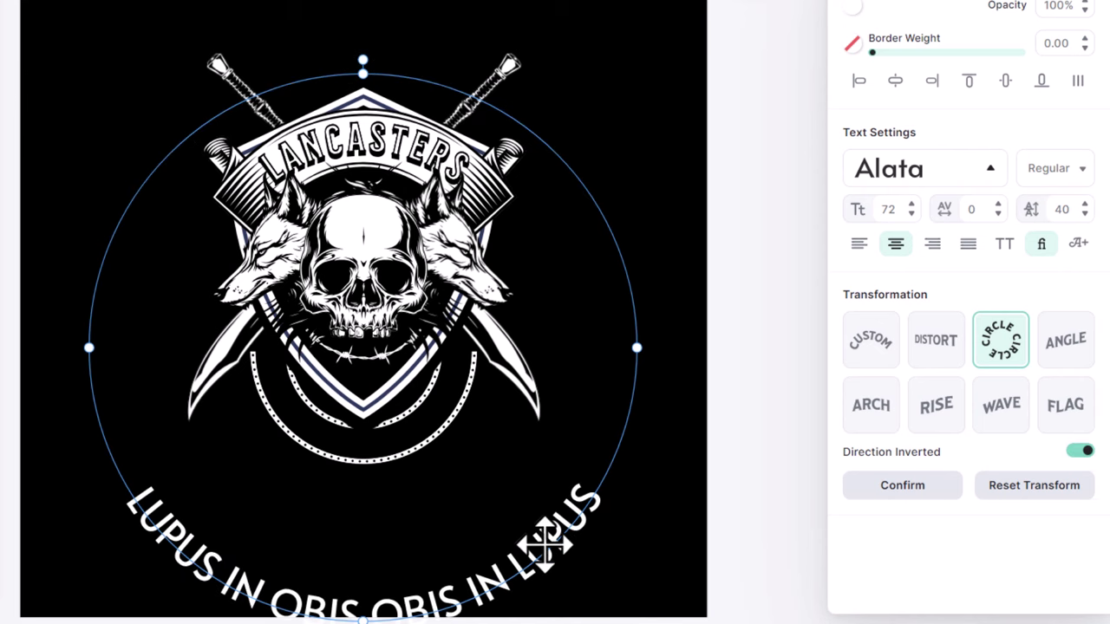
{"action": "left_click_drag", "start_coordinate": [545, 543], "coordinate": [564, 431]}
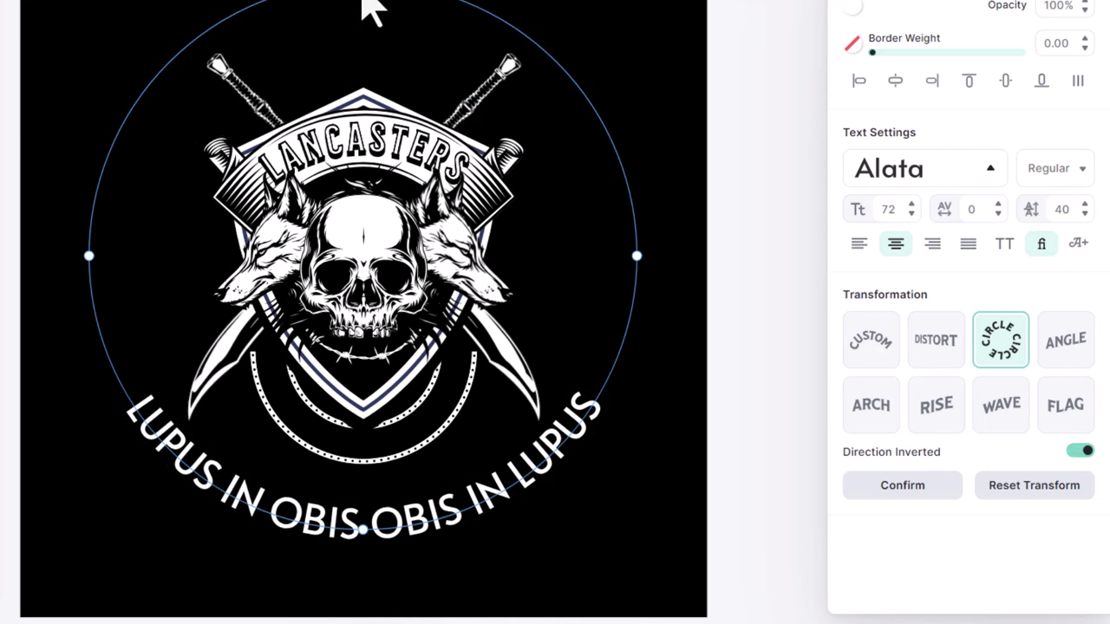
{"action": "left_click_drag", "start_coordinate": [362, 3], "coordinate": [370, 231]}
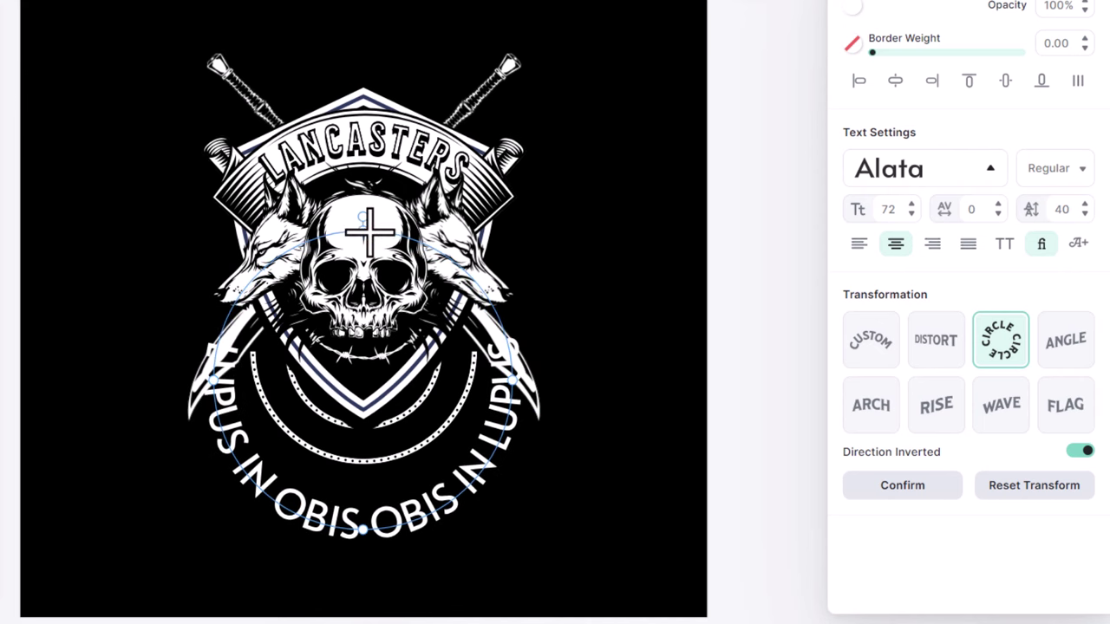
Set the curved motto to font size 34 with letter spacing 36.
{"action": "left_click", "coordinate": [911, 214]}
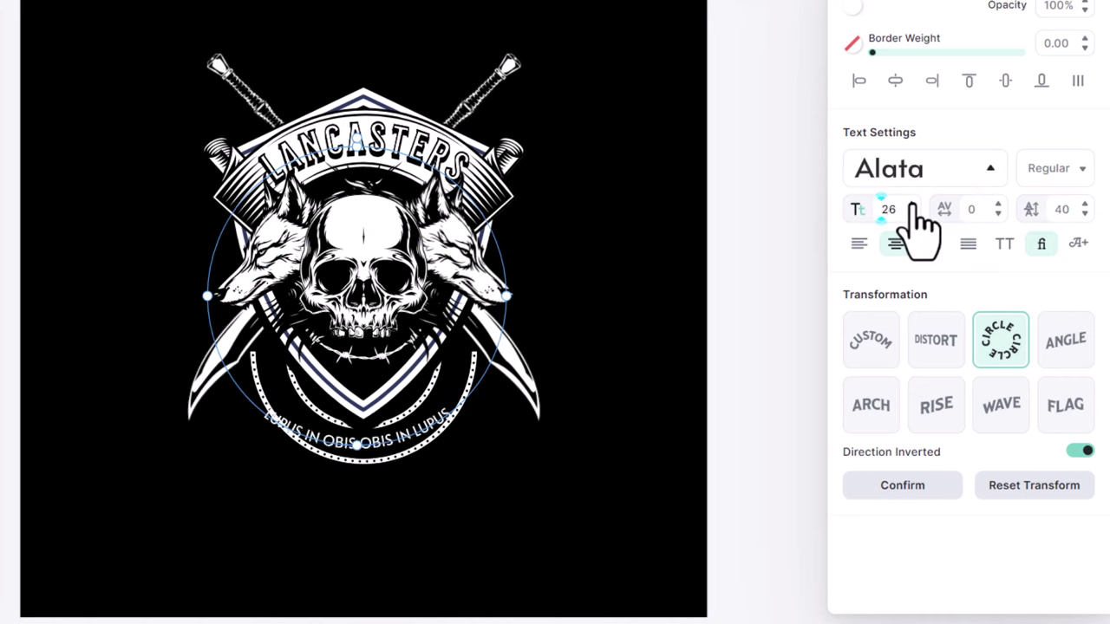
{"action": "left_click", "coordinate": [911, 213]}
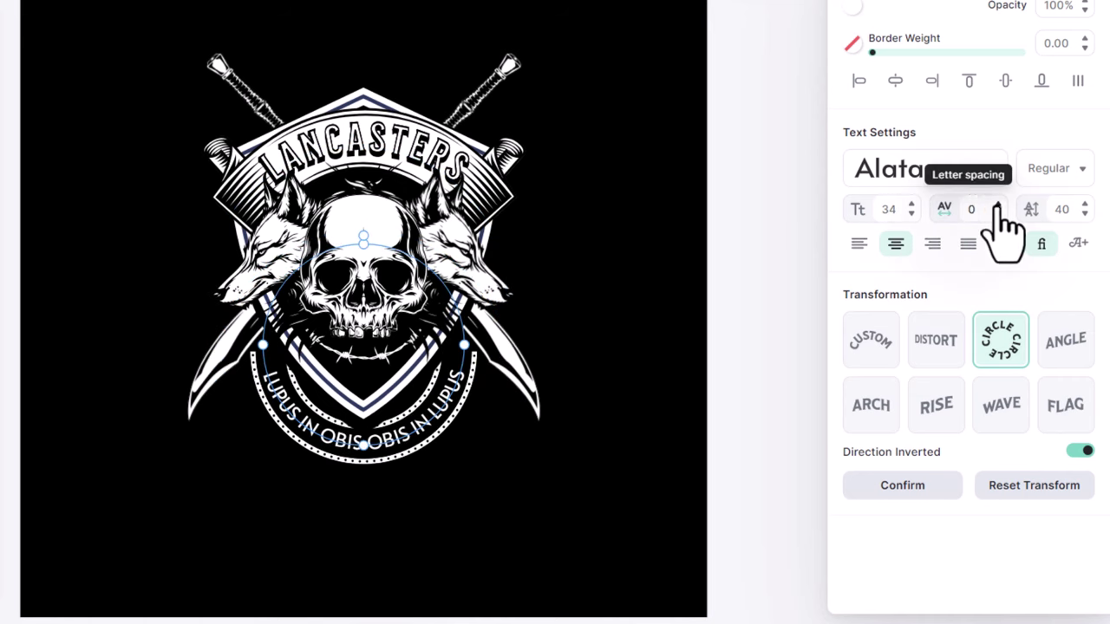
{"action": "left_click", "coordinate": [998, 204]}
{"action": "left_click", "coordinate": [420, 456]}
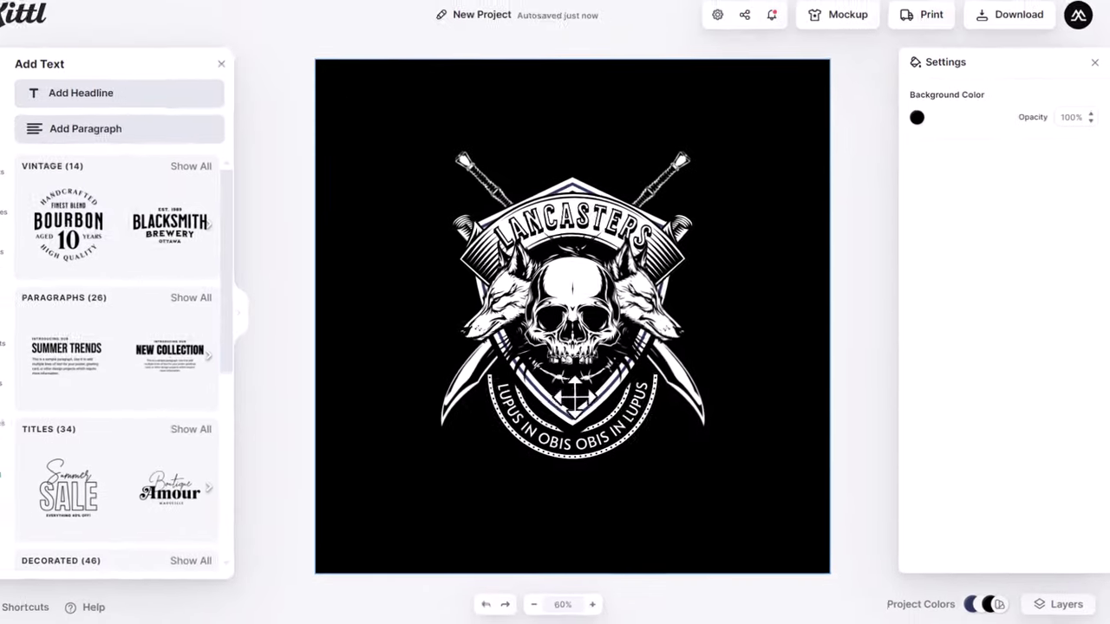
Add the black-and-white rose from a 'rose' element search, centre it and scale it down.
{"action": "left_click", "coordinate": [0, 330]}
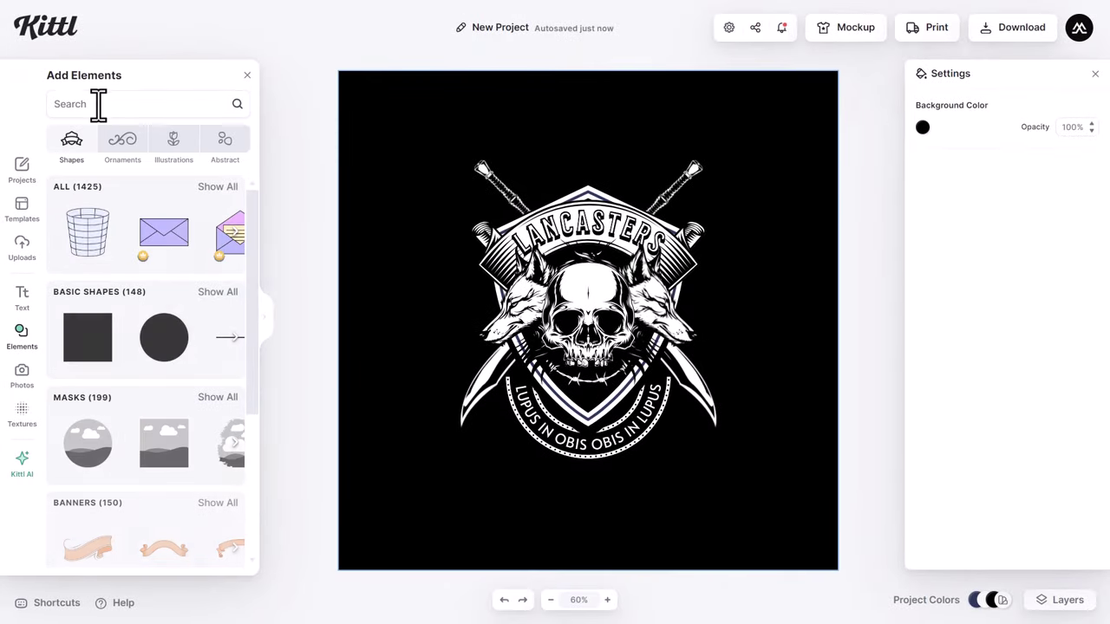
{"action": "left_click", "coordinate": [70, 93]}
{"action": "type", "text": "rose"}
{"action": "left_click", "coordinate": [100, 146]}
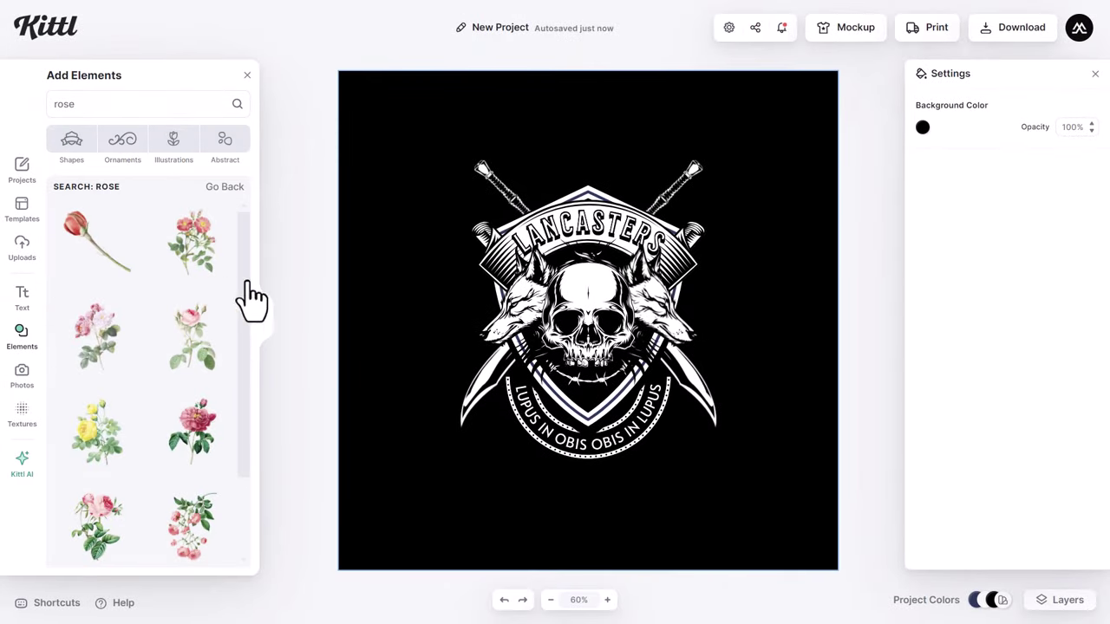
{"action": "scroll", "coordinate": [165, 334], "scroll_direction": "down", "scroll_amount": 2}
{"action": "scroll", "coordinate": [159, 338], "scroll_direction": "down", "scroll_amount": 15}
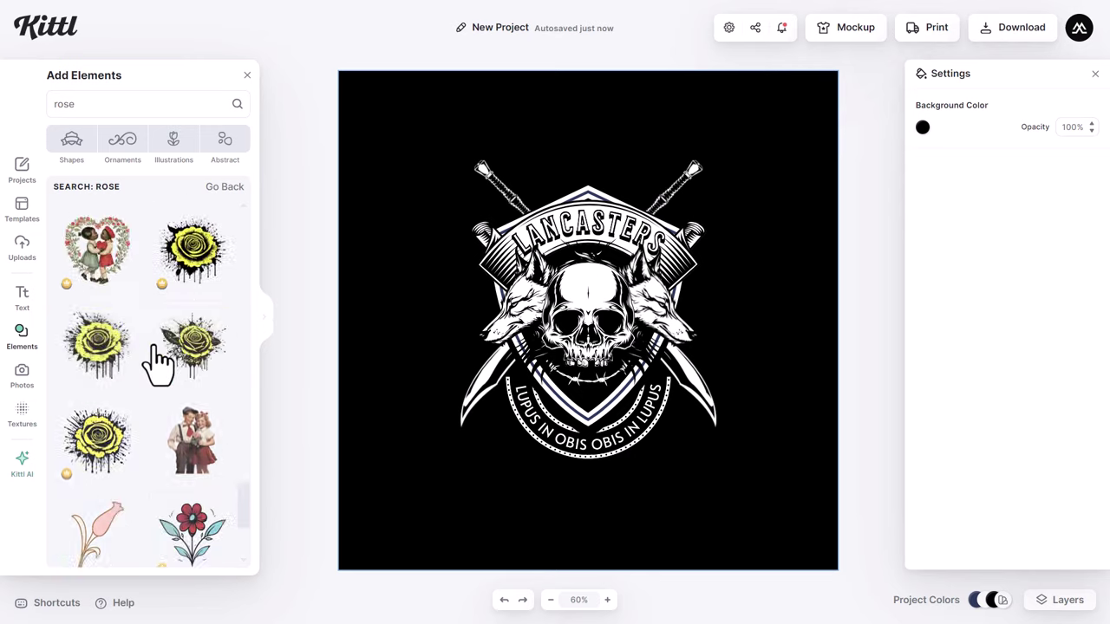
{"action": "scroll", "coordinate": [87, 330], "scroll_direction": "up", "scroll_amount": 5}
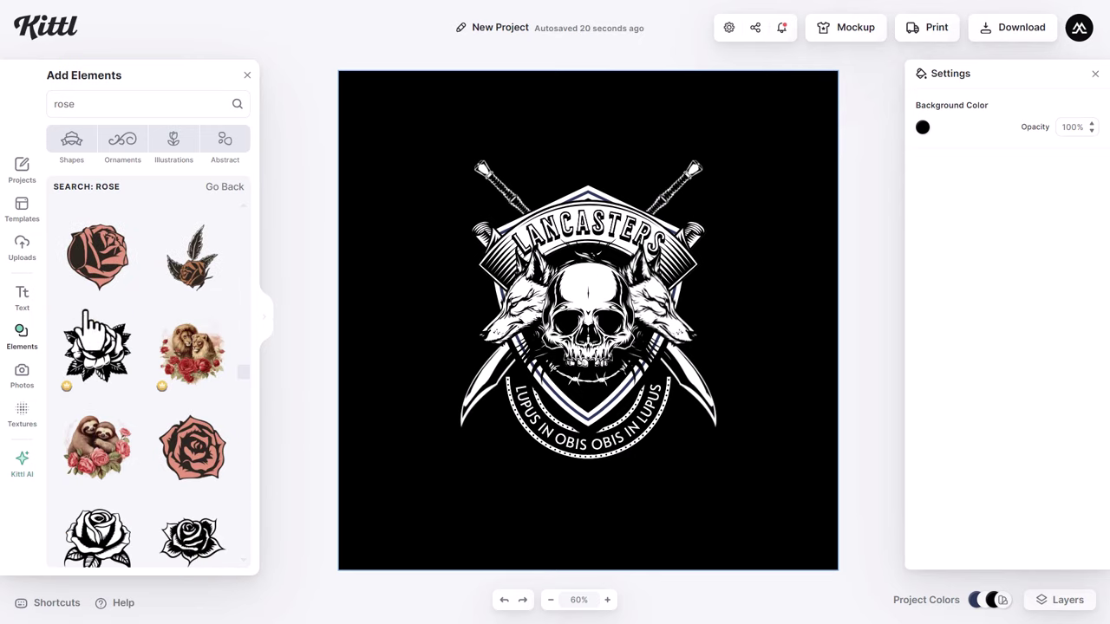
{"action": "left_click", "coordinate": [98, 360]}
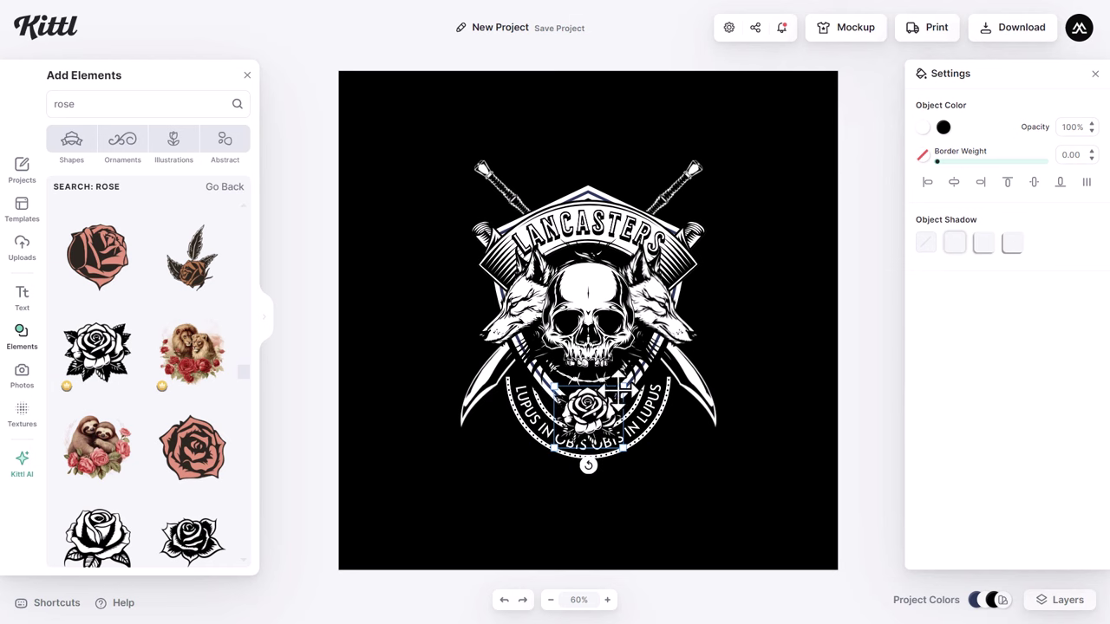
{"action": "left_click", "coordinate": [953, 183]}
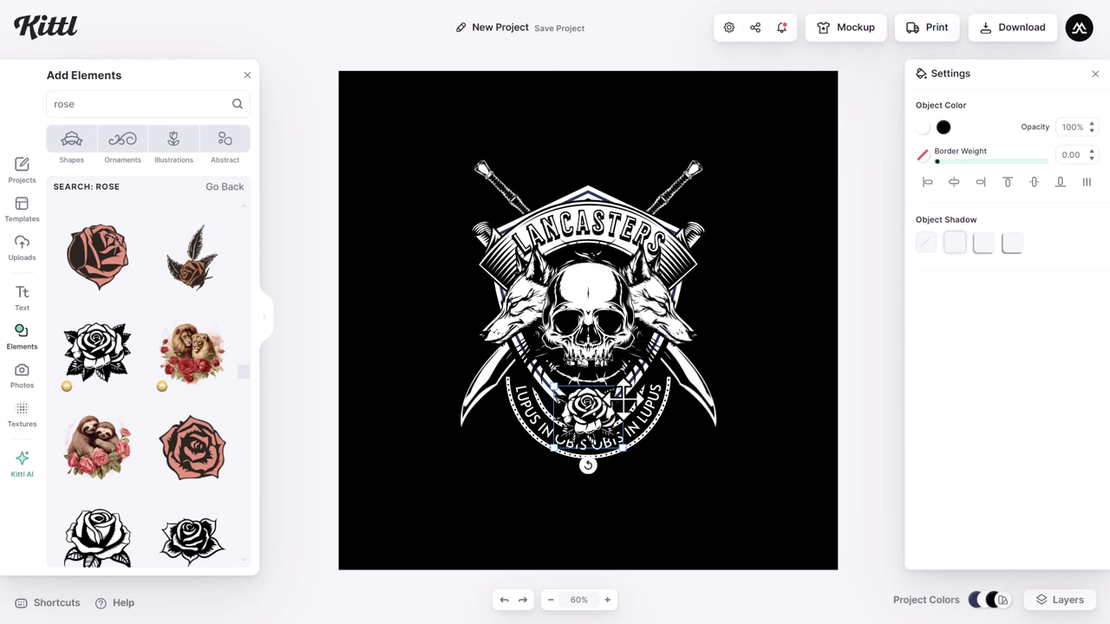
{"action": "left_click_drag", "start_coordinate": [623, 387], "coordinate": [616, 390]}
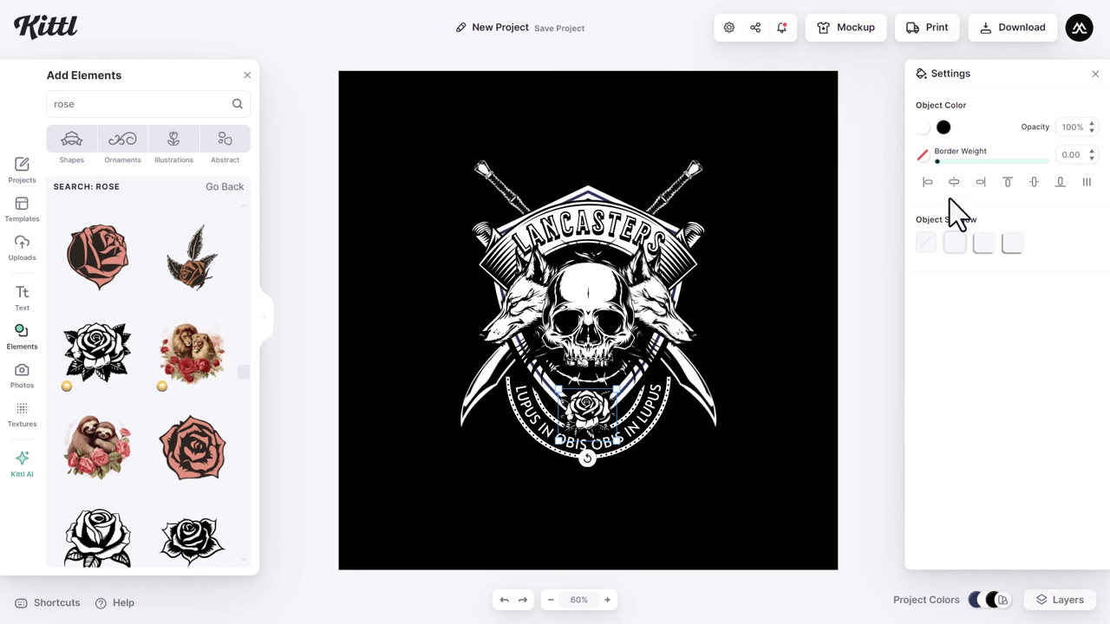
Search elements for 'flame' and add the black flame graphic.
{"action": "left_click", "coordinate": [736, 401]}
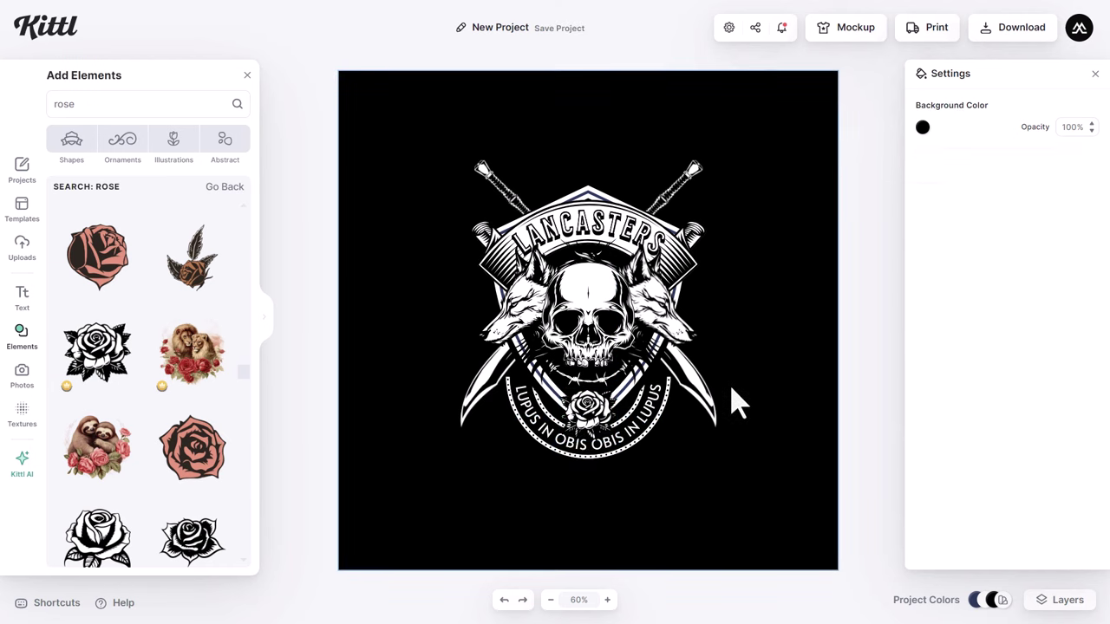
{"action": "left_click", "coordinate": [55, 108]}
{"action": "type", "text": "flame"}
{"action": "key", "text": "Return"}
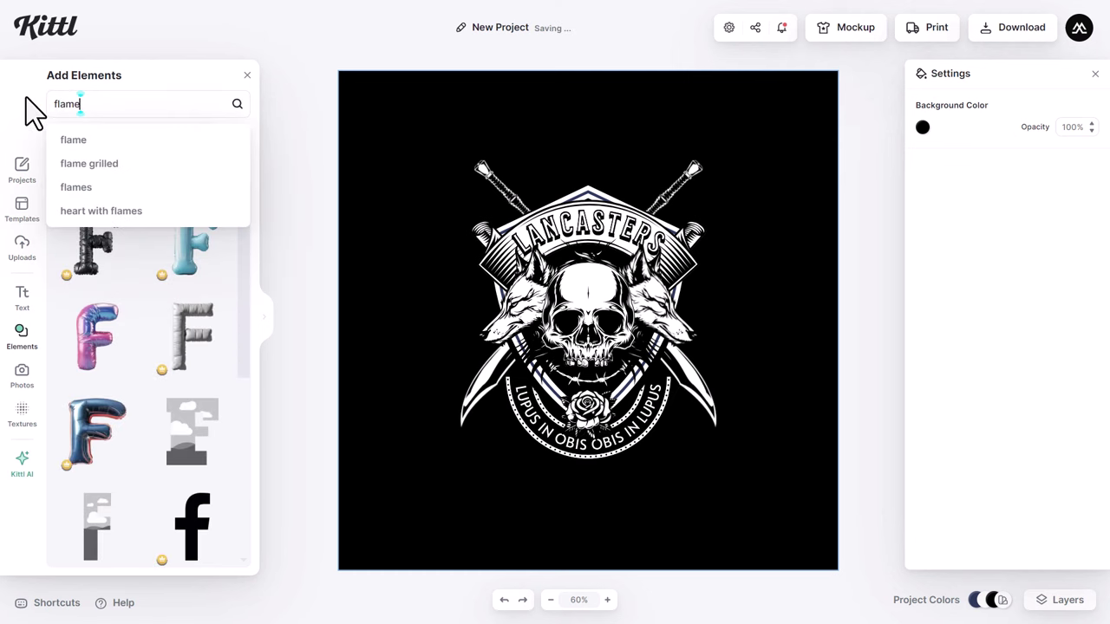
{"action": "scroll", "coordinate": [129, 397], "scroll_direction": "down", "scroll_amount": 15}
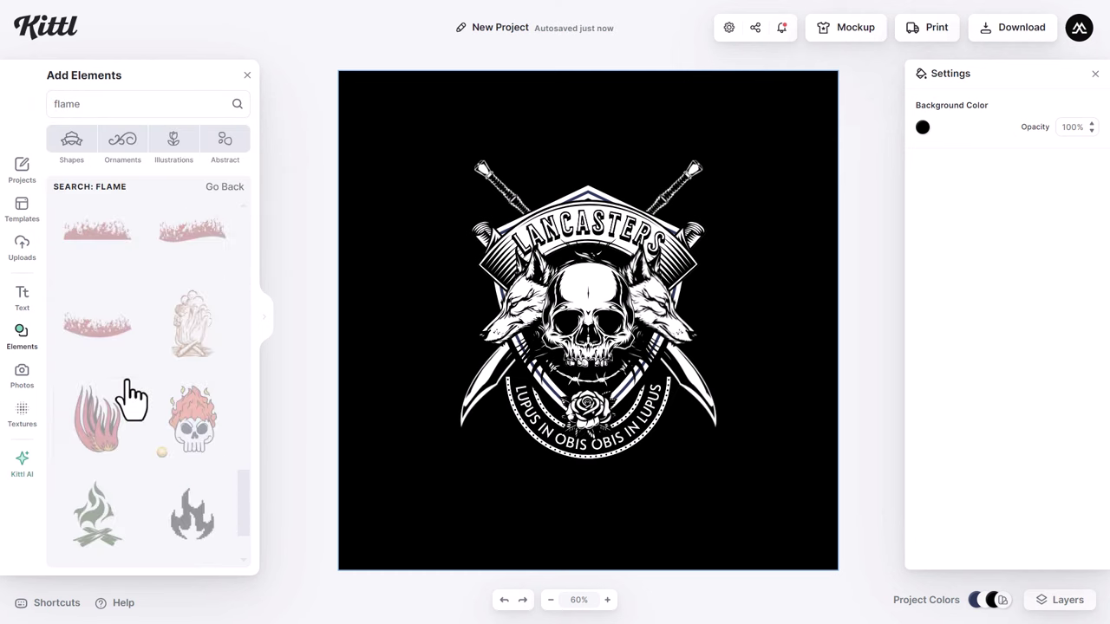
{"action": "scroll", "coordinate": [128, 397], "scroll_direction": "down", "scroll_amount": 10}
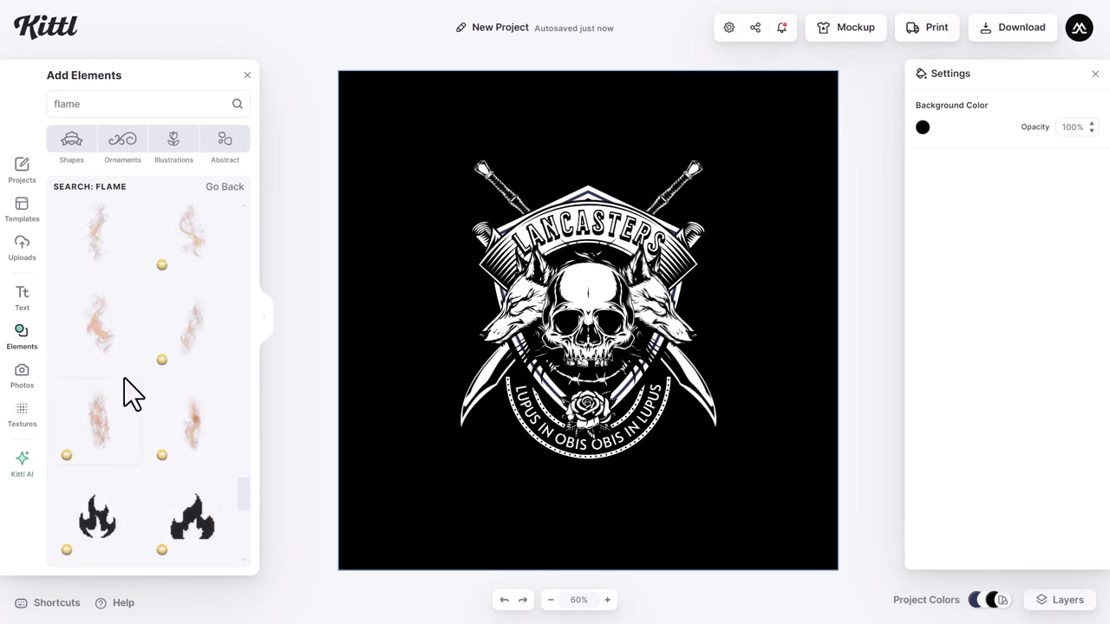
{"action": "scroll", "coordinate": [124, 378], "scroll_direction": "down", "scroll_amount": 10}
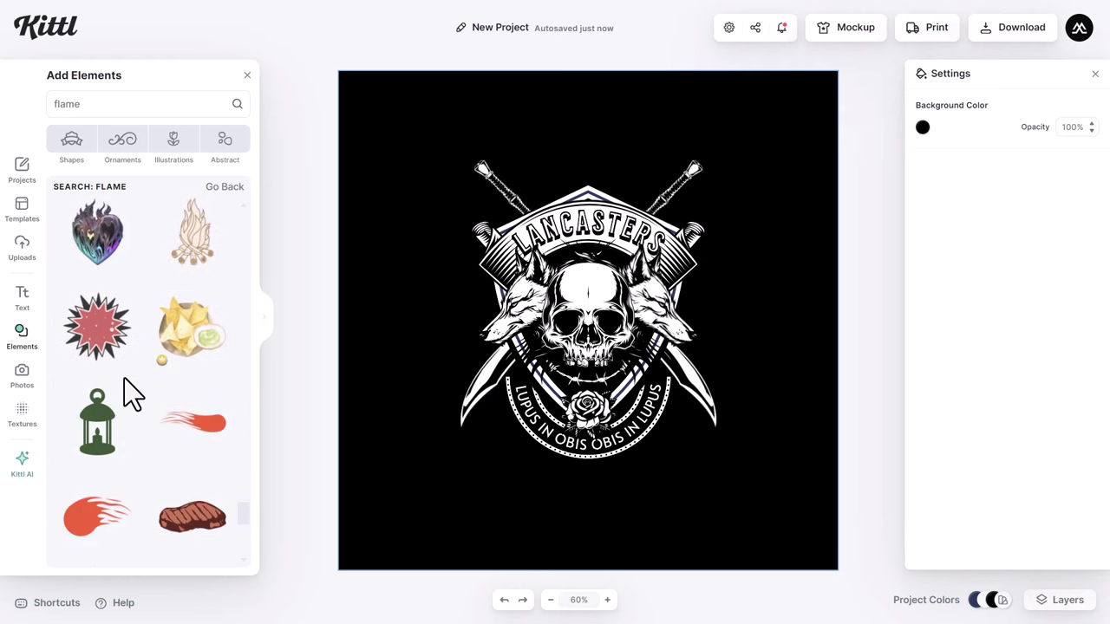
{"action": "scroll", "coordinate": [124, 378], "scroll_direction": "down", "scroll_amount": 10}
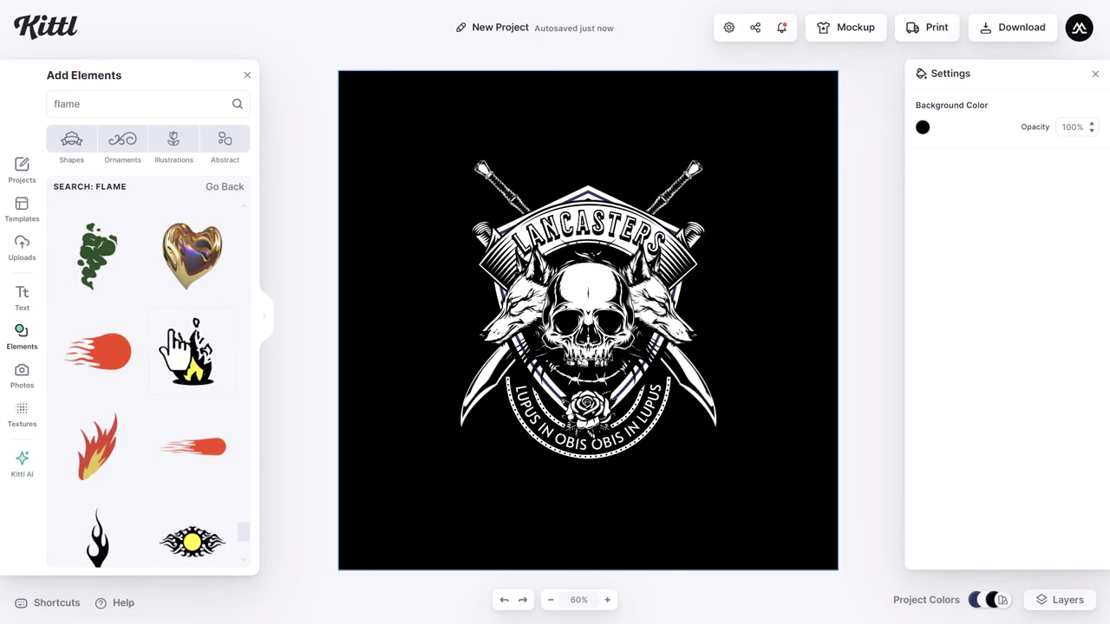
{"action": "left_click", "coordinate": [99, 338]}
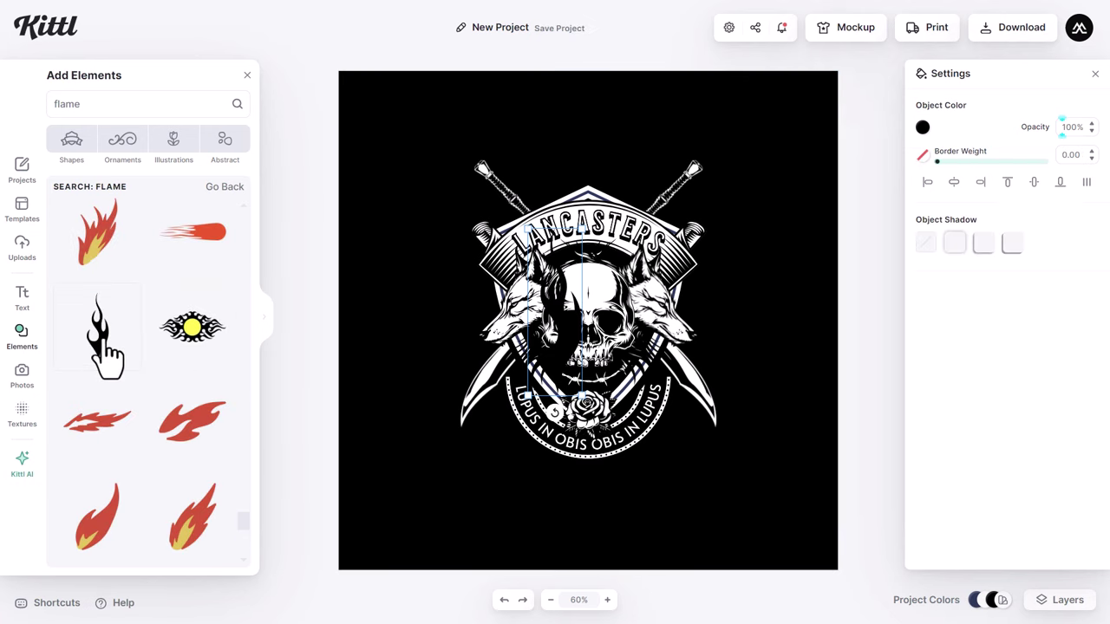
Make the flame white, place it right of the emblem, enlarge it and tilt it up-right.
{"action": "left_click", "coordinate": [923, 128]}
{"action": "left_click", "coordinate": [720, 145]}
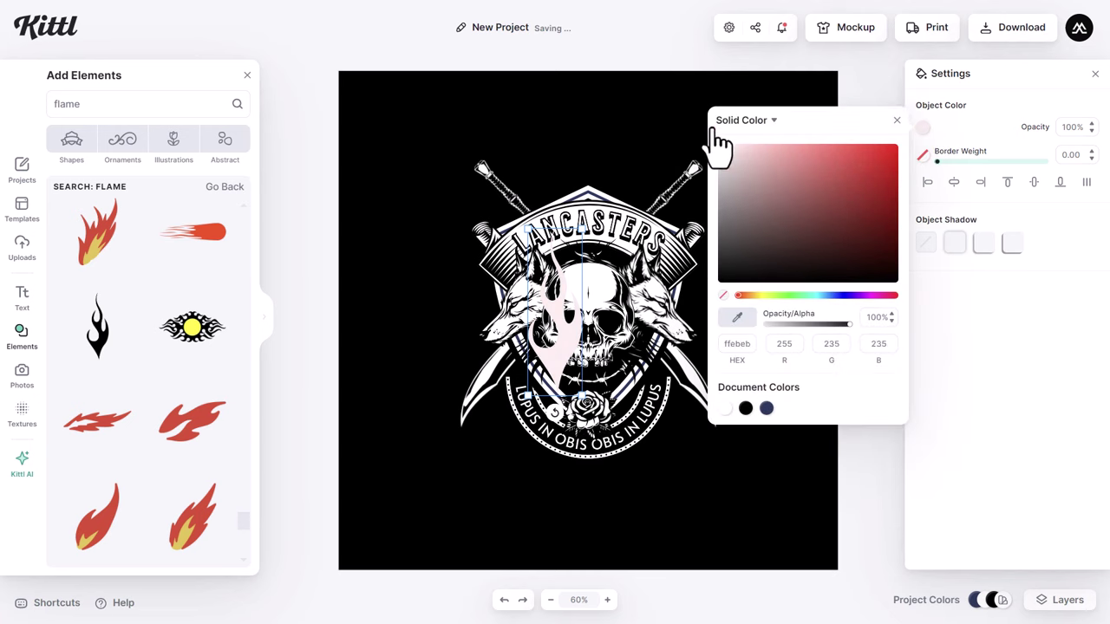
{"action": "left_click", "coordinate": [897, 121]}
{"action": "left_click_drag", "start_coordinate": [562, 347], "coordinate": [745, 313]}
{"action": "left_click_drag", "start_coordinate": [769, 179], "coordinate": [749, 292]}
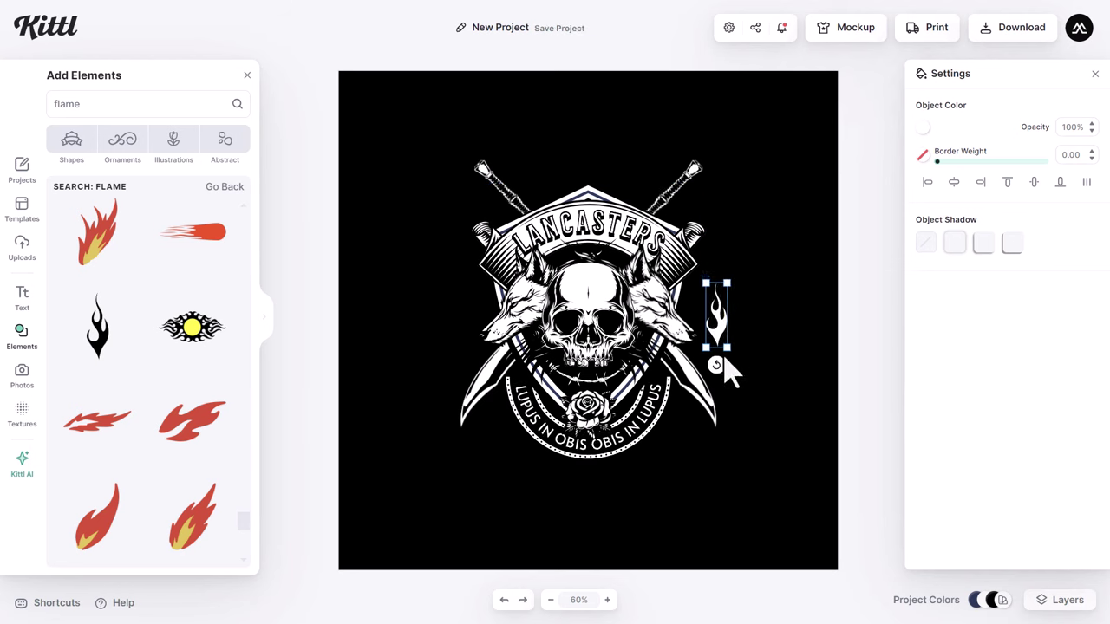
{"action": "left_click_drag", "start_coordinate": [716, 368], "coordinate": [466, 299]}
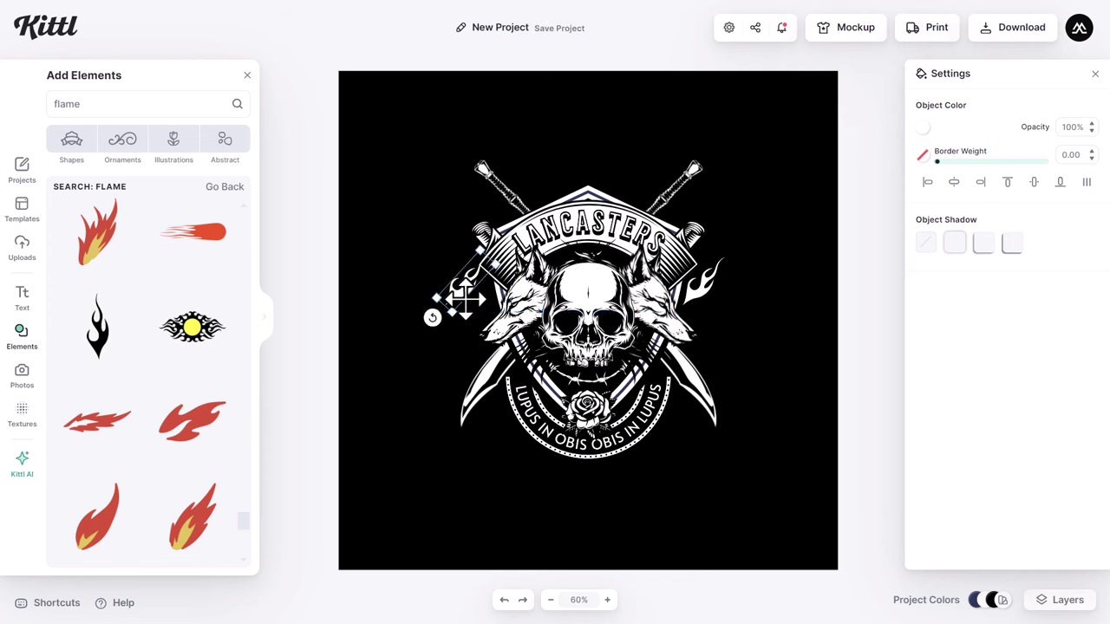
Mirror the flames and position one by the left wolf and one at the crest's lower right.
{"action": "right_click", "coordinate": [466, 299]}
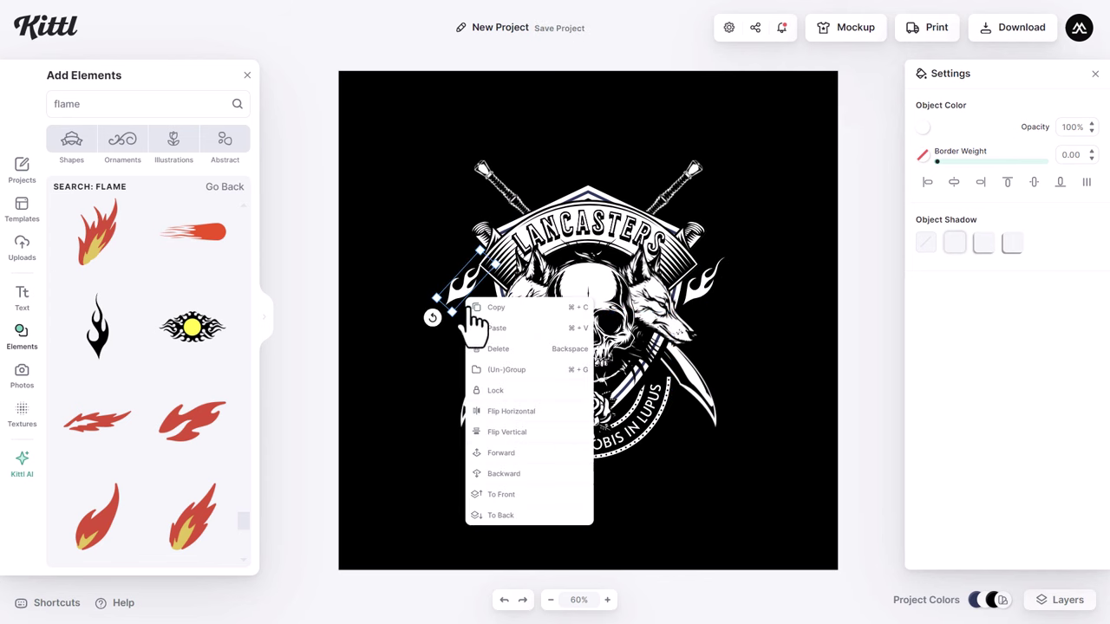
{"action": "left_click", "coordinate": [518, 406]}
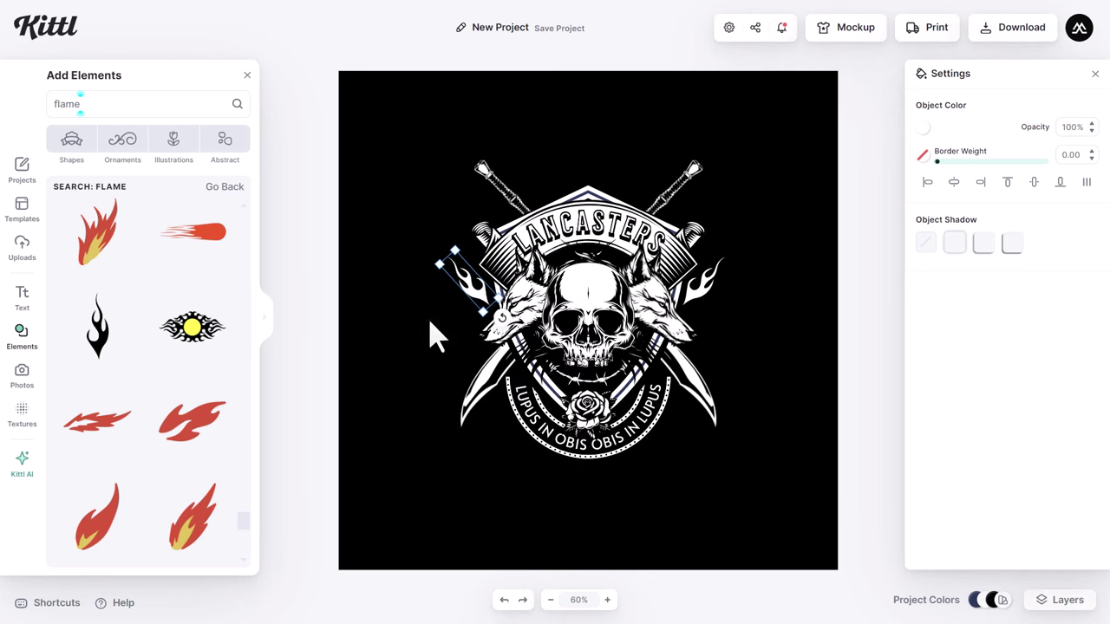
{"action": "left_click_drag", "start_coordinate": [469, 292], "coordinate": [490, 425]}
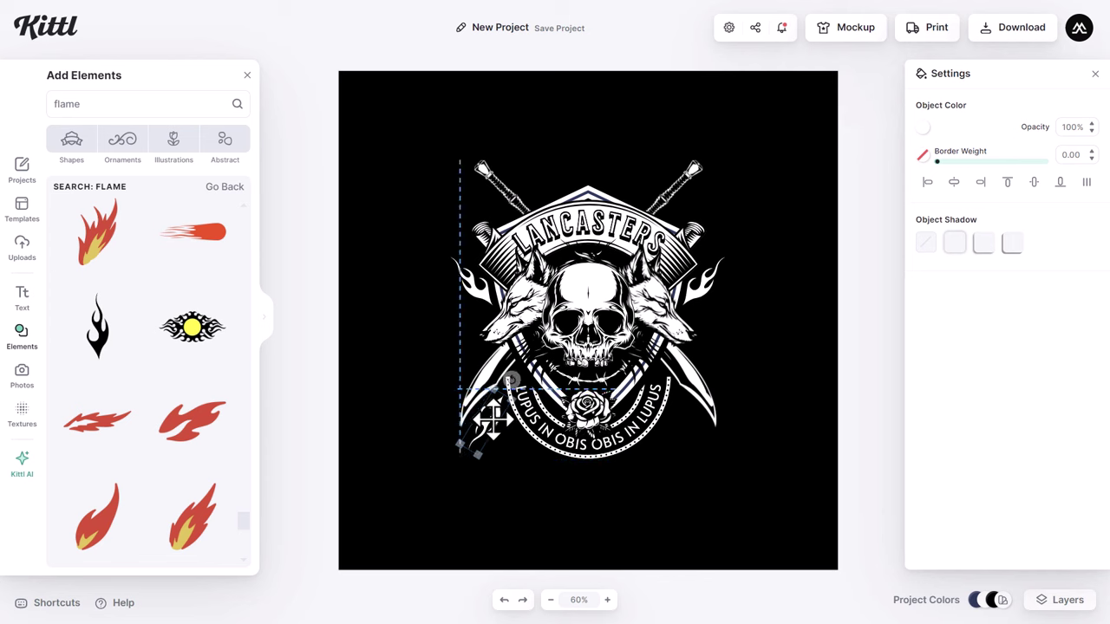
{"action": "left_click_drag", "start_coordinate": [494, 418], "coordinate": [685, 438]}
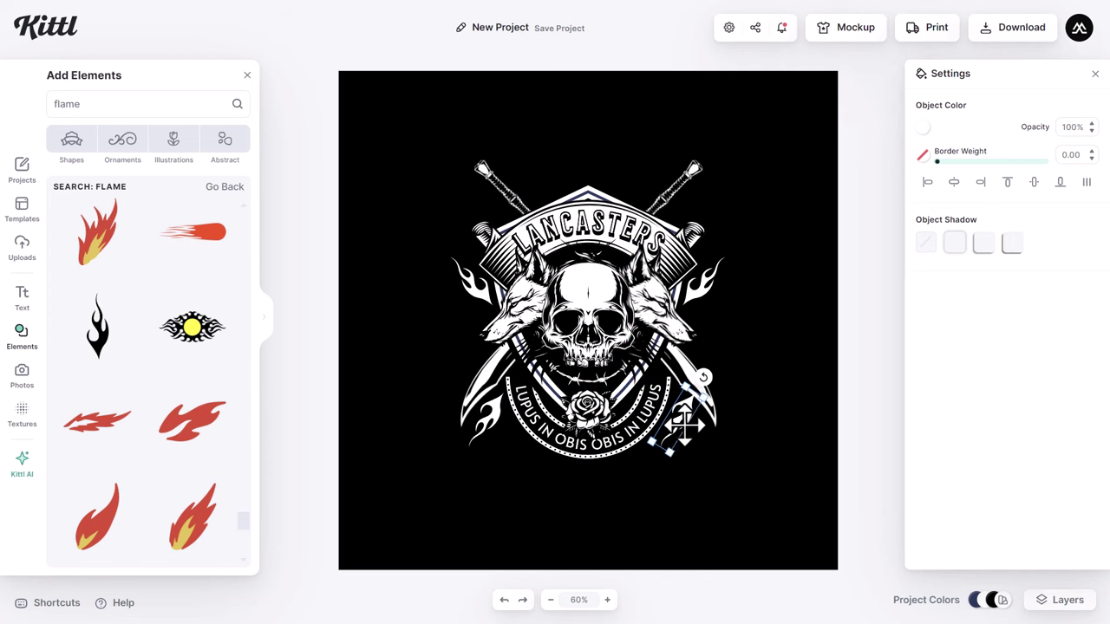
{"action": "right_click", "coordinate": [685, 423]}
{"action": "left_click", "coordinate": [716, 501]}
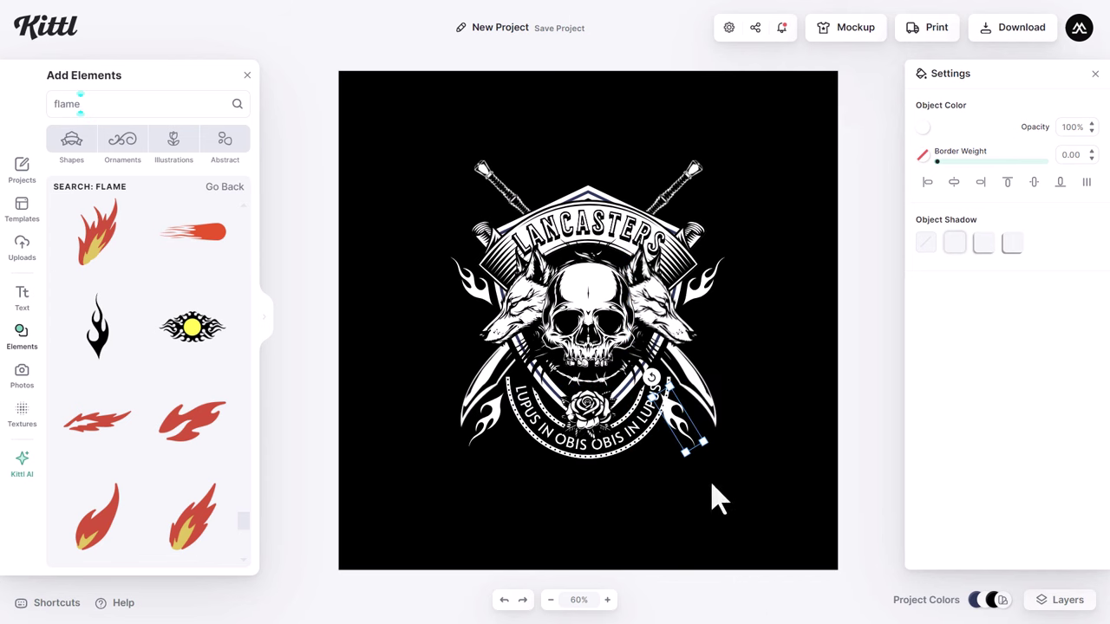
{"action": "left_click_drag", "start_coordinate": [672, 418], "coordinate": [685, 423]}
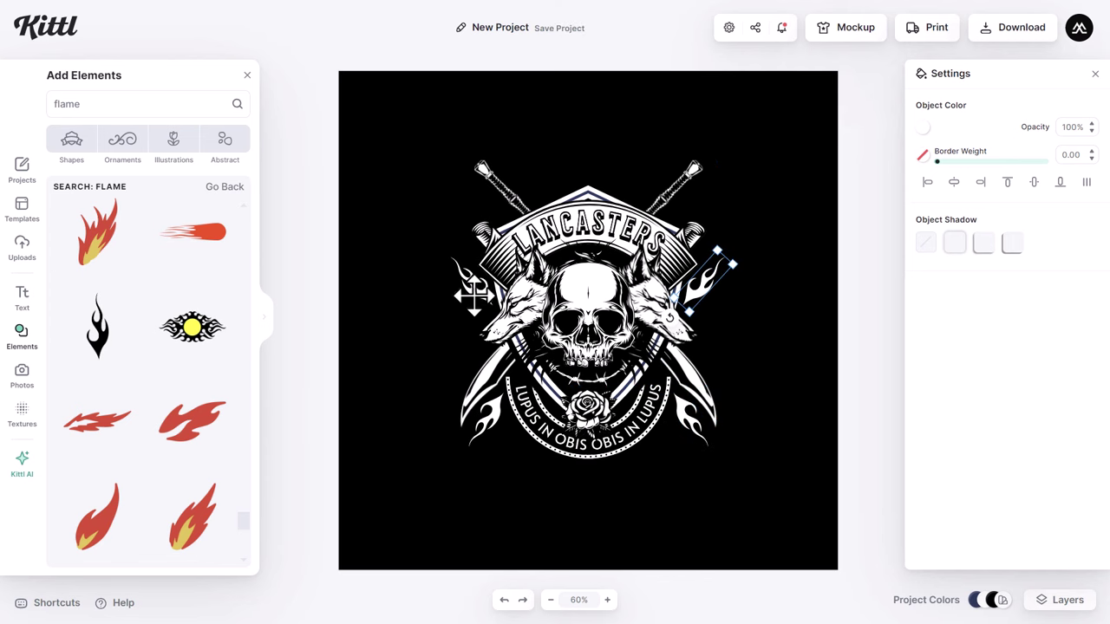
Group and centre the upper flame pair, then group the lower flame pair.
{"action": "left_click", "coordinate": [475, 286], "text": "shift"}
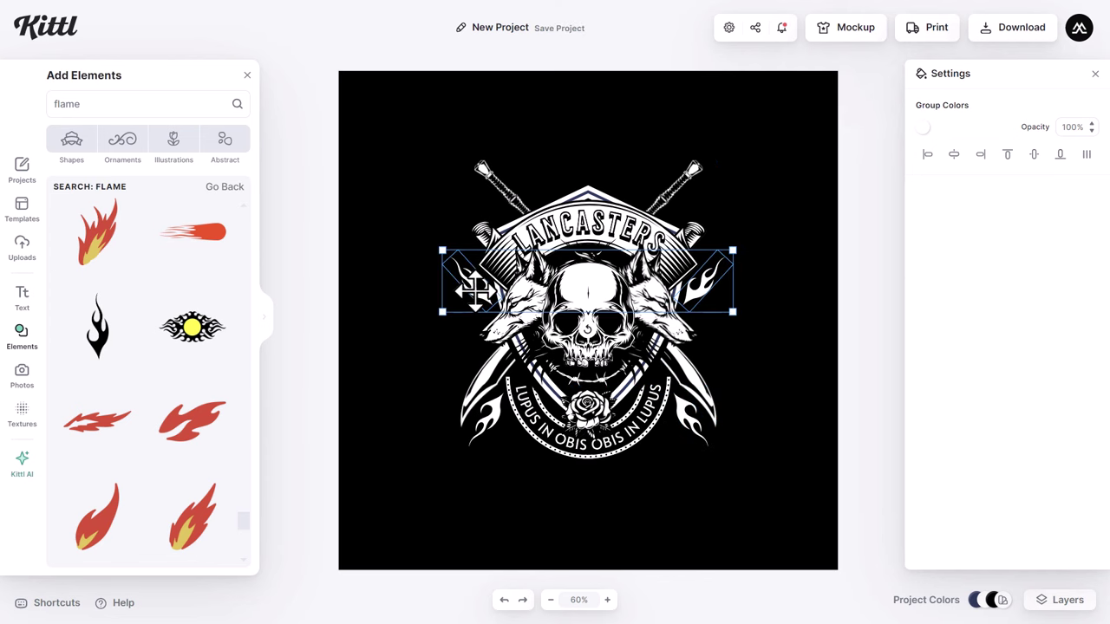
{"action": "right_click", "coordinate": [475, 288]}
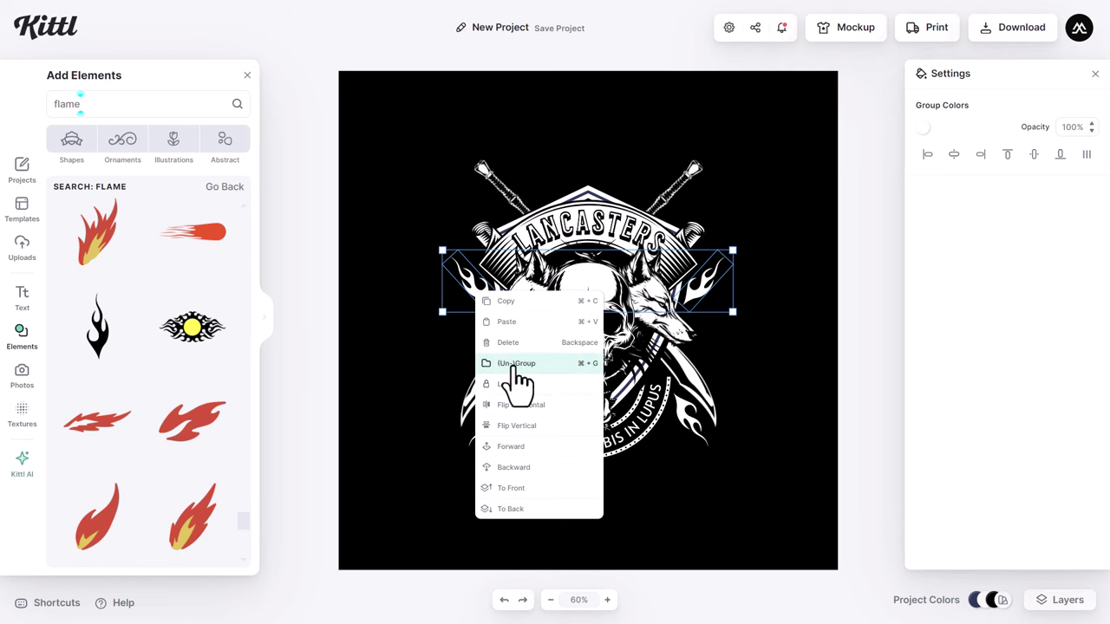
{"action": "left_click", "coordinate": [514, 364]}
{"action": "left_click", "coordinate": [958, 164]}
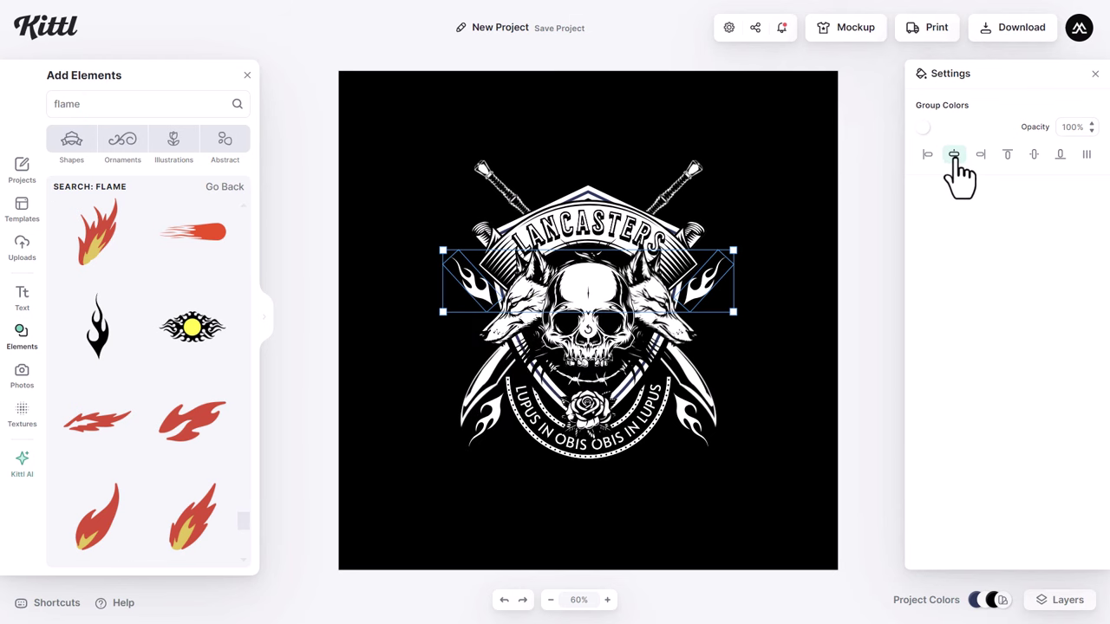
{"action": "left_click", "coordinate": [687, 450]}
{"action": "left_click", "coordinate": [490, 417], "text": "shift"}
{"action": "right_click", "coordinate": [490, 395]}
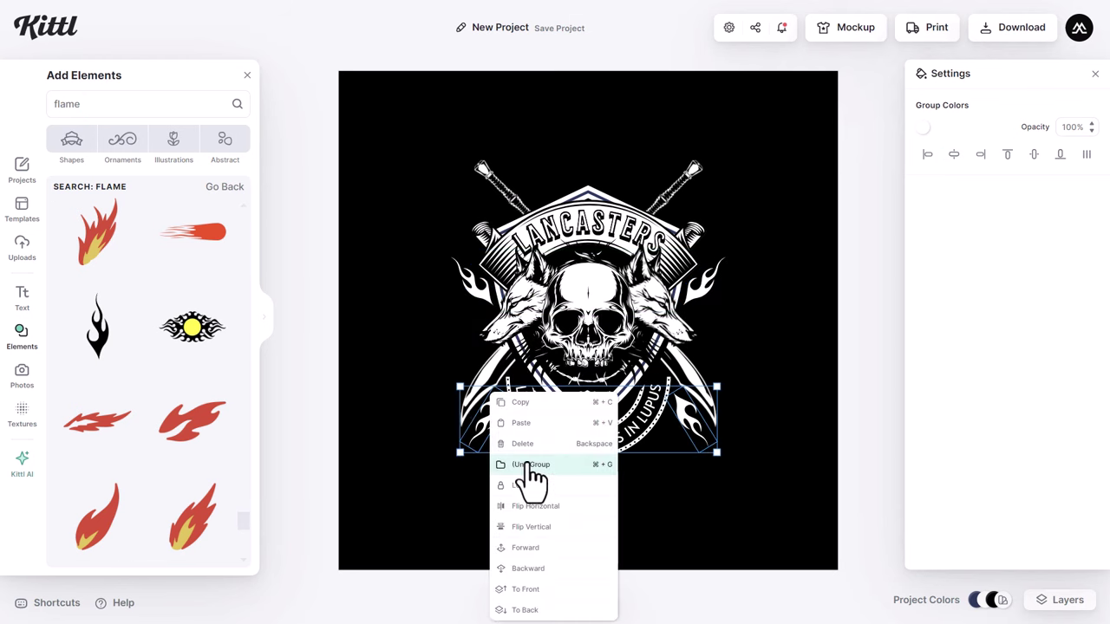
{"action": "left_click", "coordinate": [523, 464]}
{"action": "left_click", "coordinate": [734, 391]}
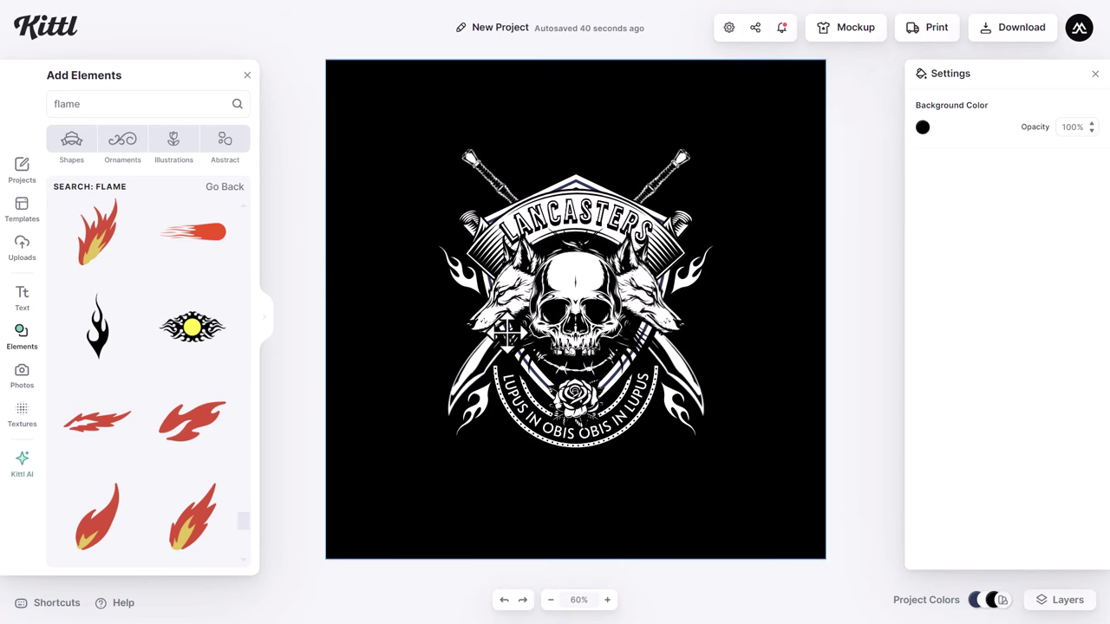
Group the two wolf-side flames, place a copy by the lower blades and flip it vertically.
{"action": "left_click", "coordinate": [691, 277]}
{"action": "left_click", "coordinate": [690, 277]}
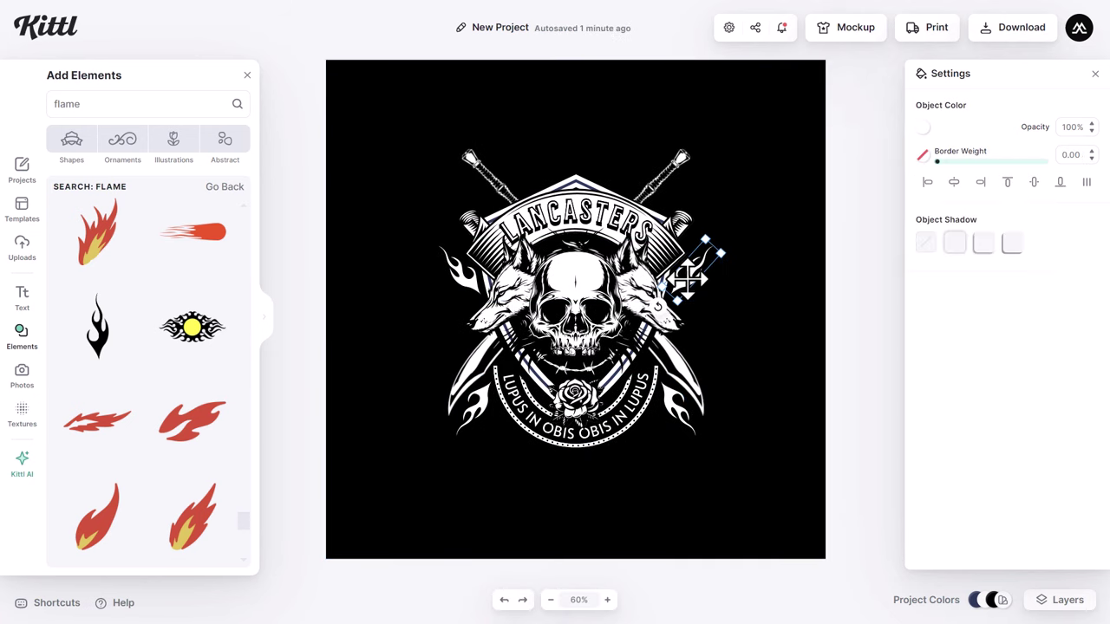
{"action": "left_click", "coordinate": [460, 270]}
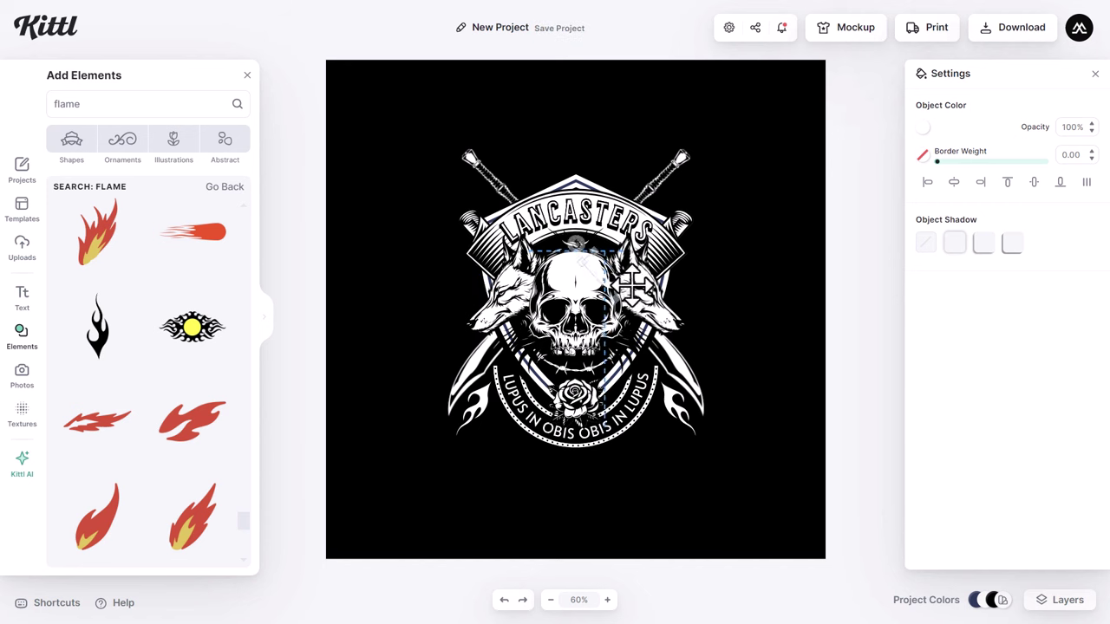
{"action": "left_click", "coordinate": [685, 276], "text": "shift"}
{"action": "right_click", "coordinate": [684, 279]}
{"action": "left_click", "coordinate": [719, 397]}
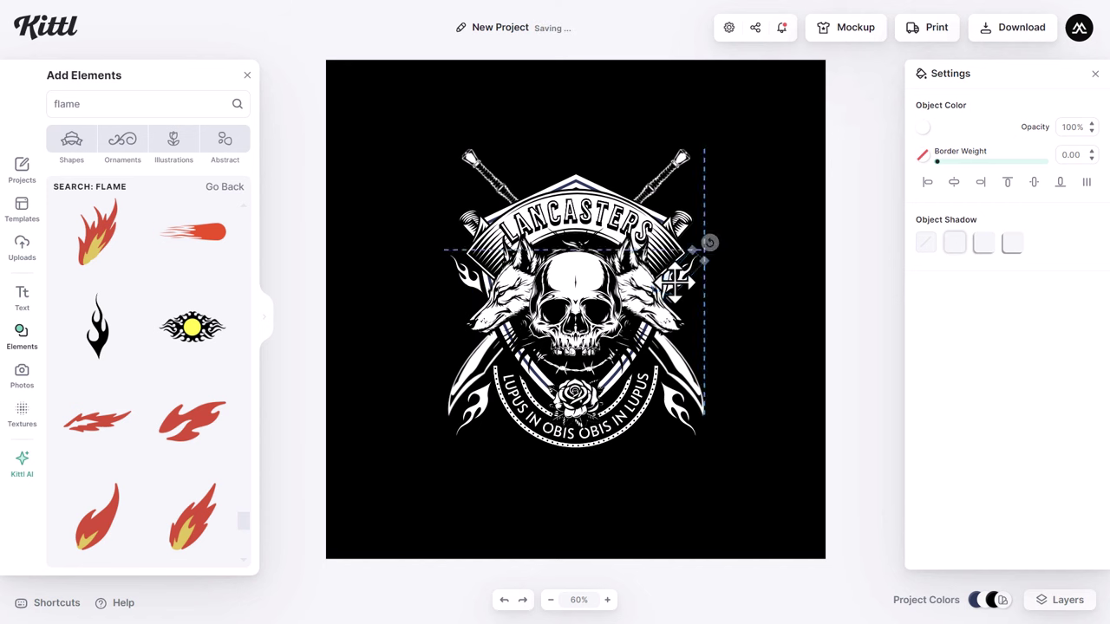
{"action": "right_click", "coordinate": [469, 277]}
{"action": "left_click", "coordinate": [512, 353]}
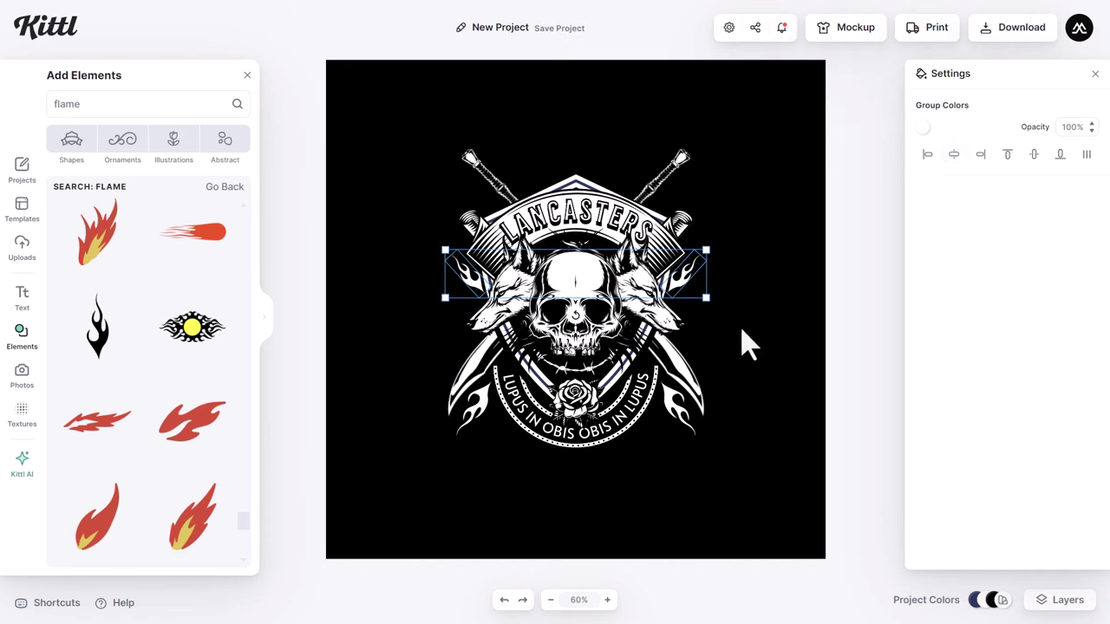
{"action": "left_click_drag", "start_coordinate": [682, 280], "coordinate": [681, 404]}
{"action": "right_click", "coordinate": [681, 405]}
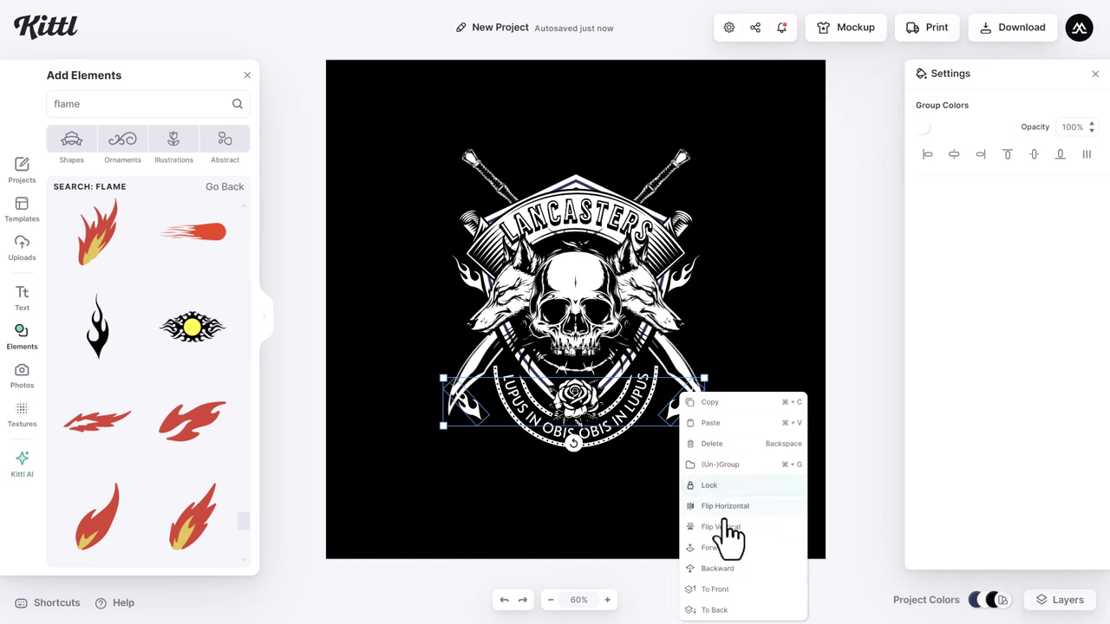
{"action": "left_click", "coordinate": [727, 523]}
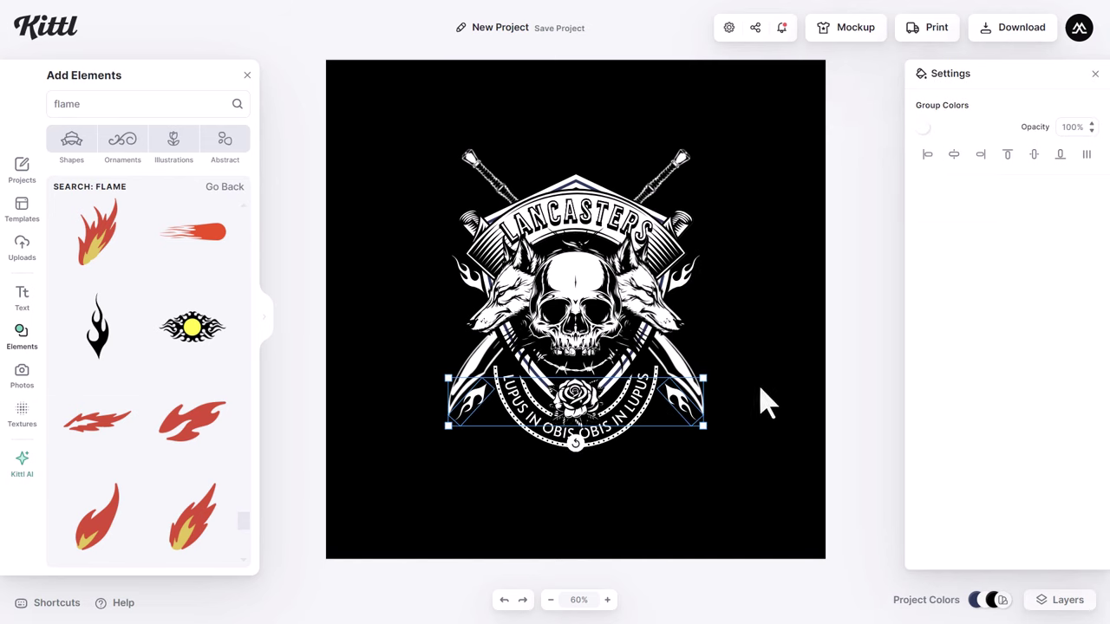
{"action": "left_click", "coordinate": [726, 375]}
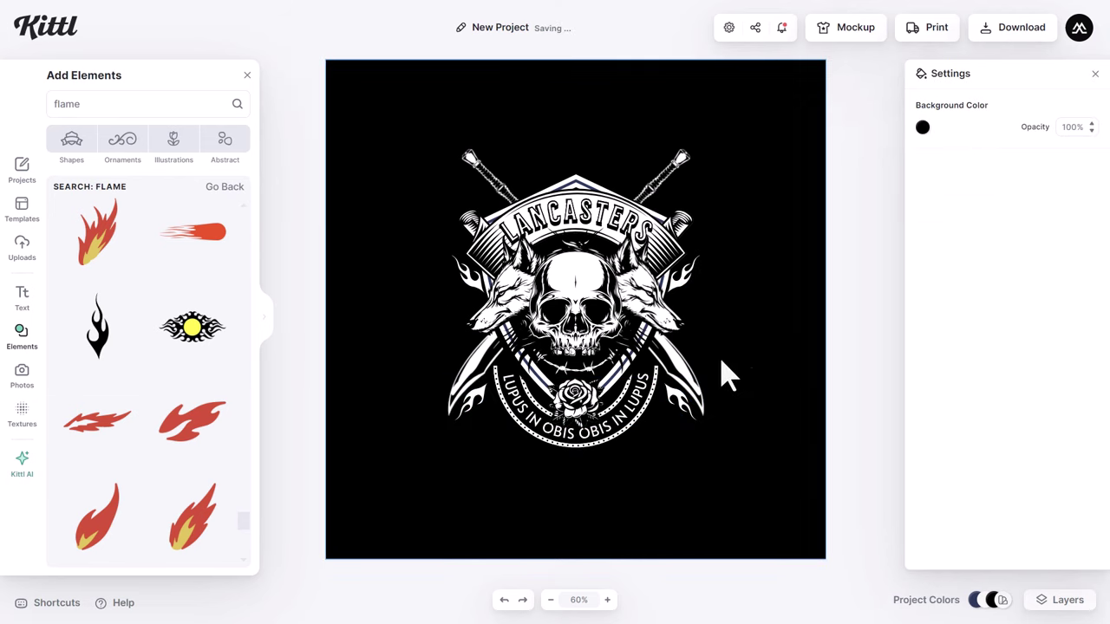
Add a white Victorian swirl ornament and position it on the motto ribbon.
{"action": "left_click", "coordinate": [28, 343]}
{"action": "left_click", "coordinate": [26, 345]}
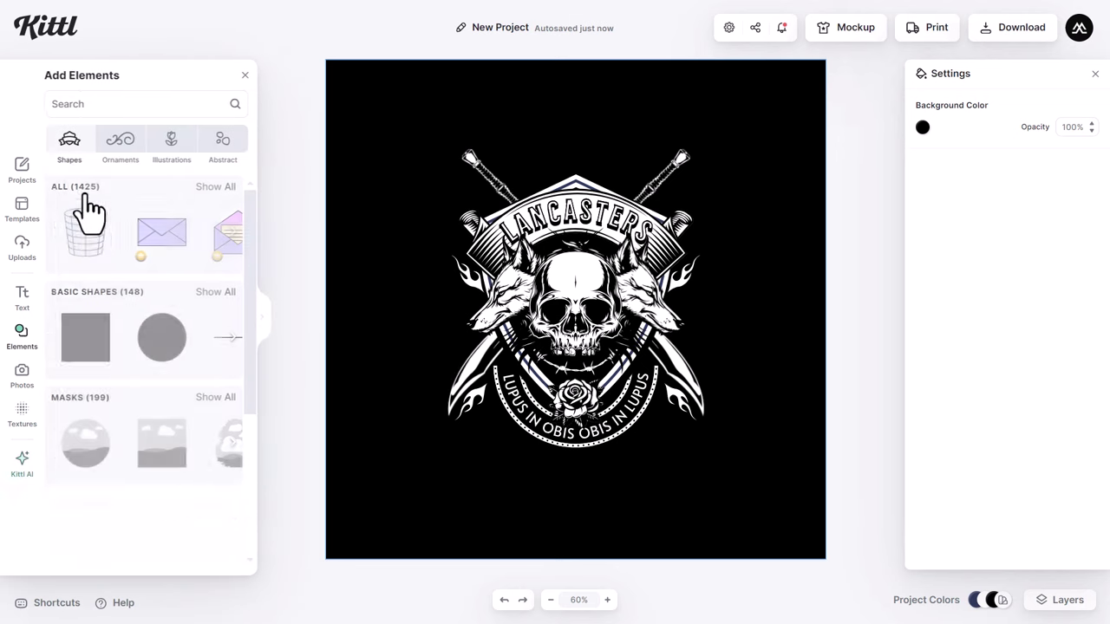
{"action": "left_click", "coordinate": [128, 156]}
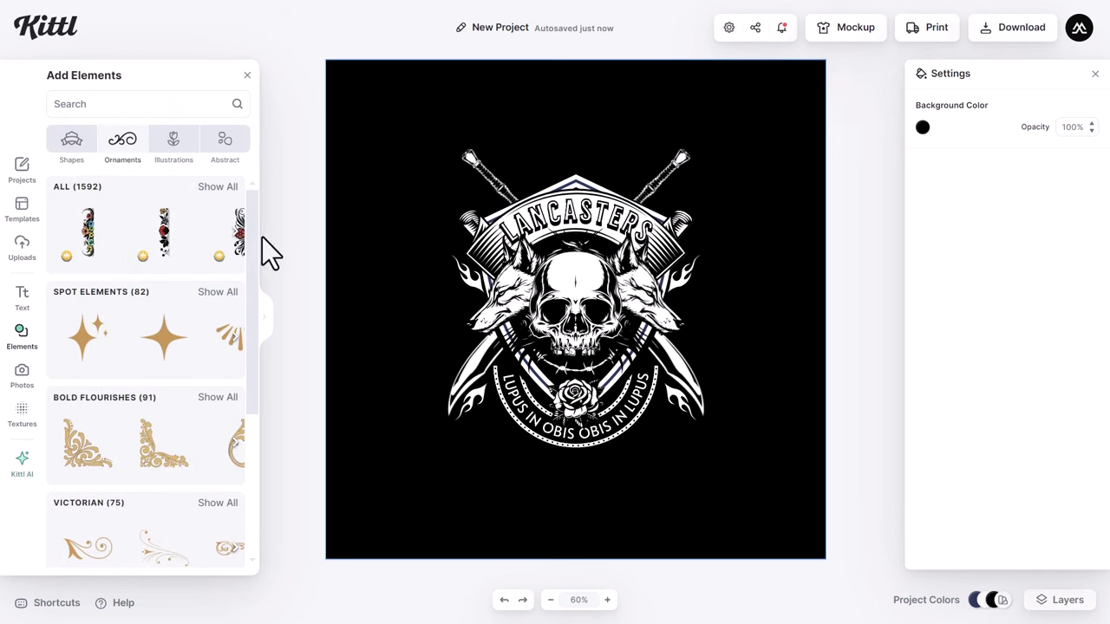
{"action": "scroll", "coordinate": [243, 369], "scroll_direction": "down", "scroll_amount": 3}
{"action": "left_click", "coordinate": [217, 285]}
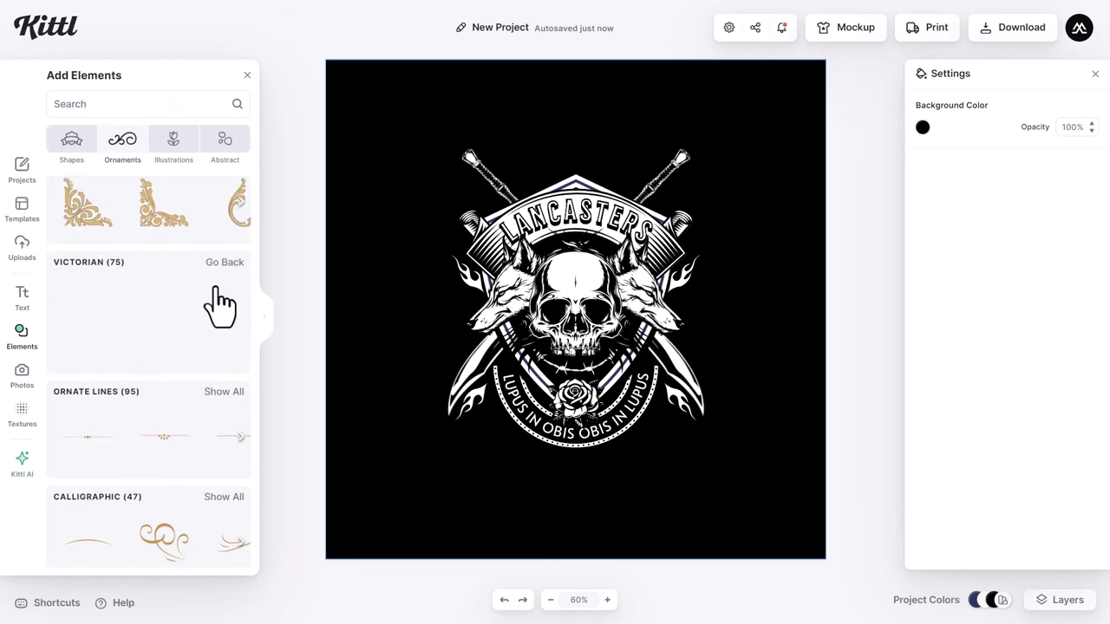
{"action": "scroll", "coordinate": [244, 284], "scroll_direction": "down", "scroll_amount": 1}
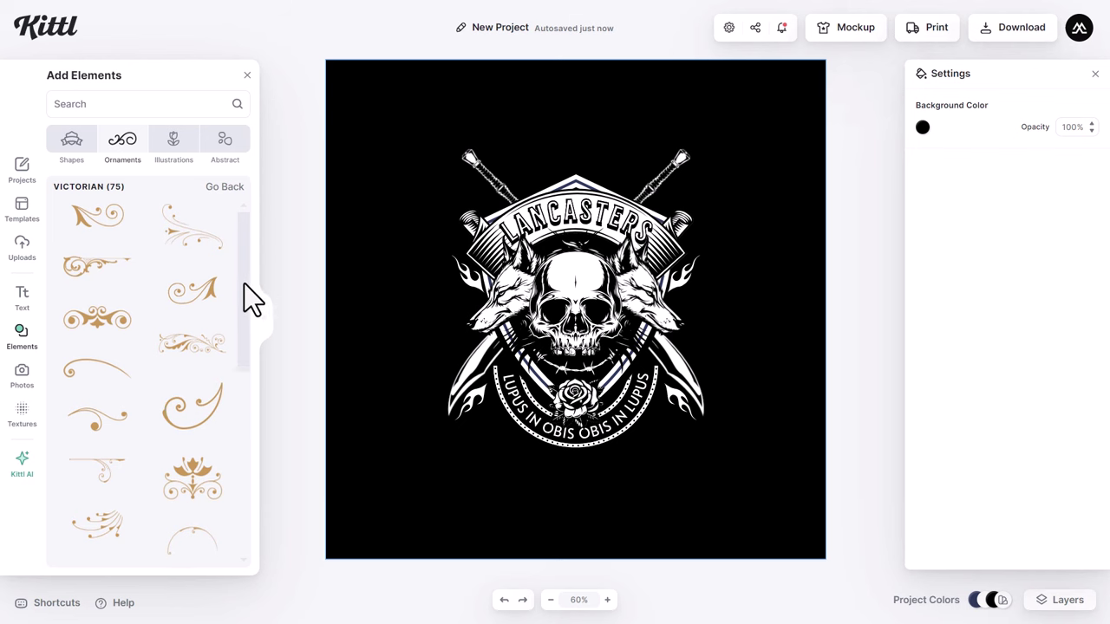
{"action": "left_click", "coordinate": [207, 278]}
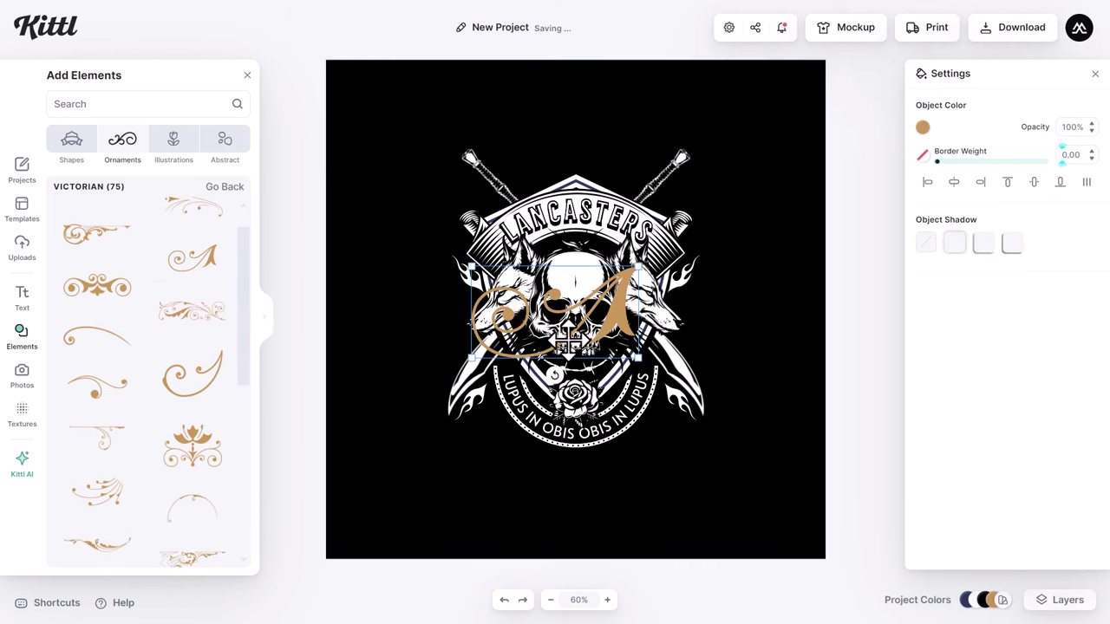
{"action": "left_click", "coordinate": [924, 130]}
{"action": "left_click_drag", "start_coordinate": [818, 208], "coordinate": [714, 112]}
{"action": "left_click_drag", "start_coordinate": [618, 299], "coordinate": [529, 473]}
{"action": "left_click_drag", "start_coordinate": [514, 513], "coordinate": [639, 444]}
Add a white scroll ornament centred just below the LANCASTERS banner.
{"action": "left_click", "coordinate": [97, 286]}
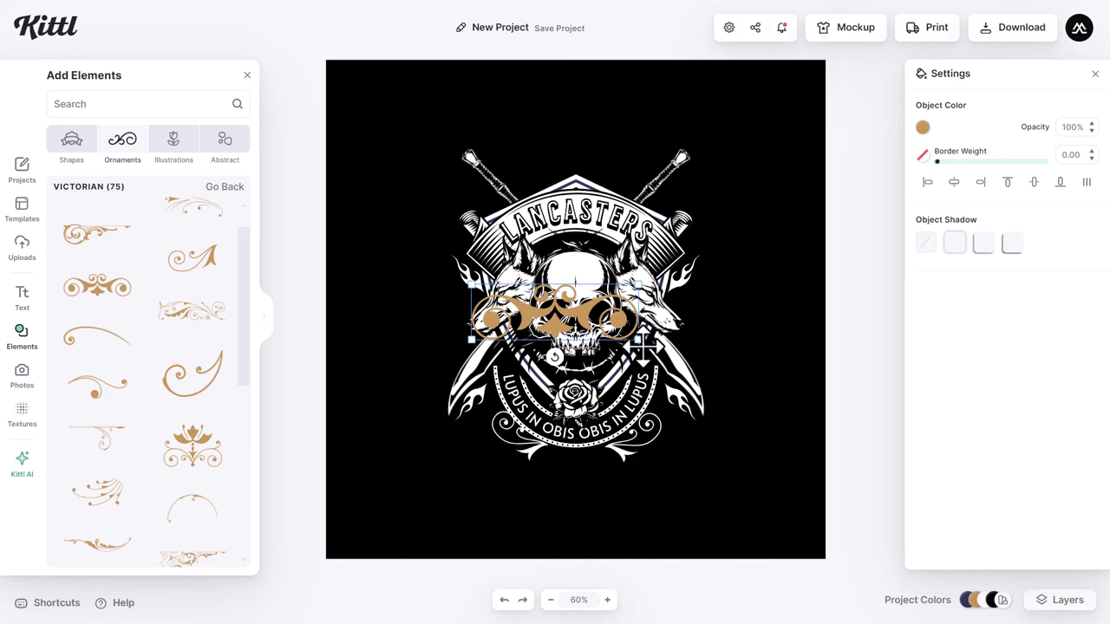
{"action": "left_click", "coordinate": [922, 127]}
{"action": "left_click", "coordinate": [719, 144]}
{"action": "left_click", "coordinate": [633, 295]}
{"action": "left_click_drag", "start_coordinate": [552, 323], "coordinate": [579, 254]}
{"action": "left_click", "coordinate": [953, 184]}
{"action": "left_click", "coordinate": [824, 286]}
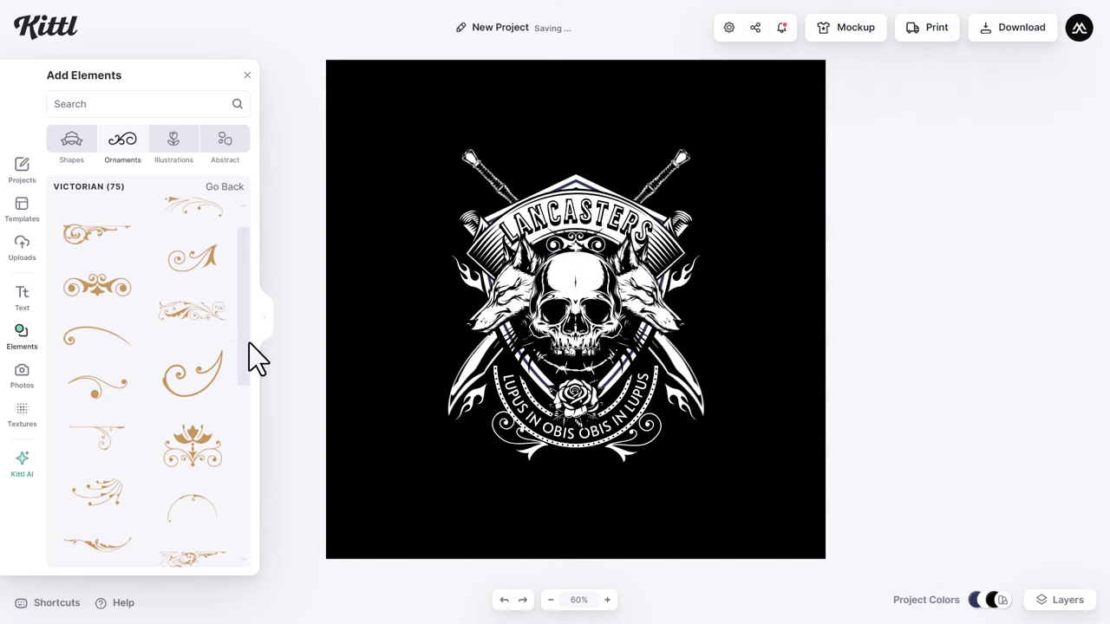
Add a white curl left of the skull, mirror it to the right, then group and centre the pair.
{"action": "scroll", "coordinate": [243, 364], "scroll_direction": "down", "scroll_amount": 5}
{"action": "left_click", "coordinate": [192, 395]}
{"action": "left_click", "coordinate": [923, 127]}
{"action": "left_click", "coordinate": [711, 108]}
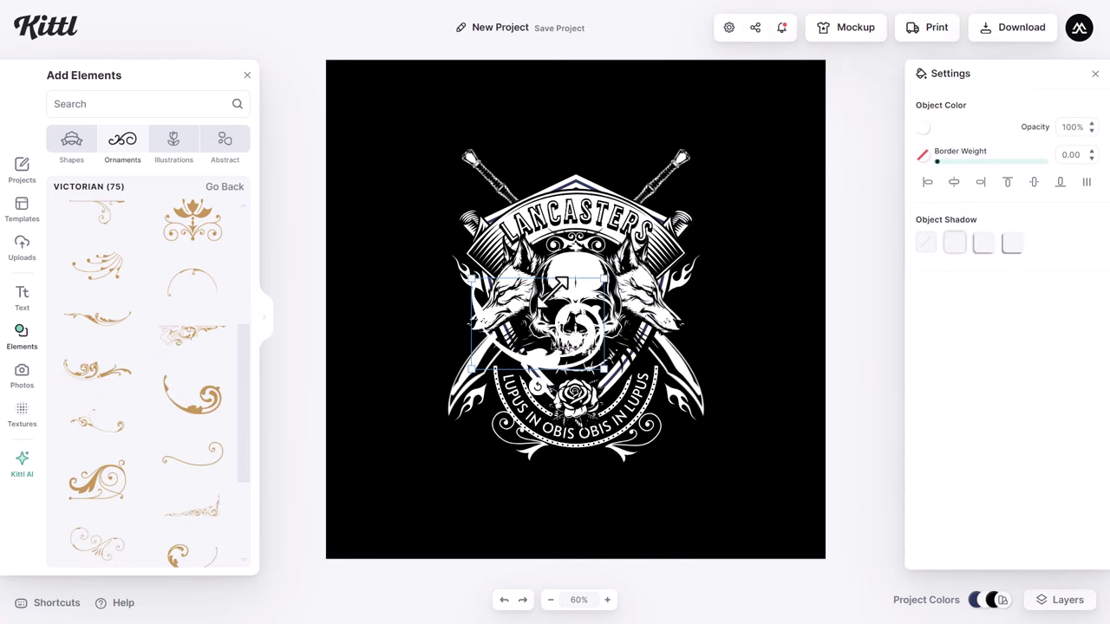
{"action": "left_click_drag", "start_coordinate": [564, 316], "coordinate": [693, 345]}
{"action": "right_click", "coordinate": [694, 345]}
{"action": "left_click", "coordinate": [701, 345]}
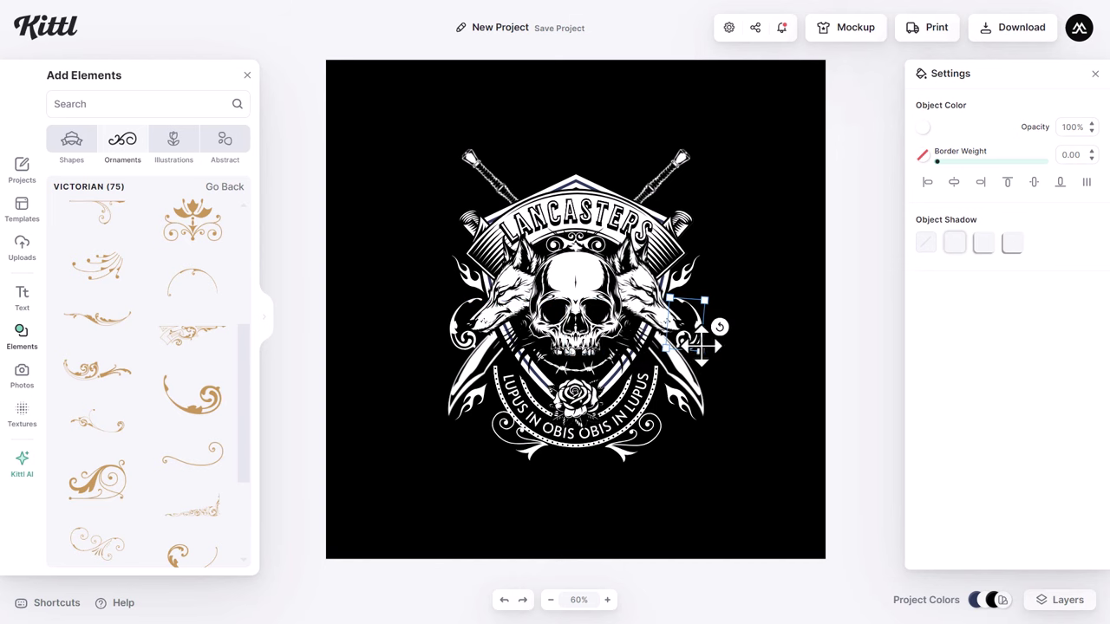
{"action": "right_click", "coordinate": [458, 345]}
{"action": "left_click", "coordinate": [954, 155]}
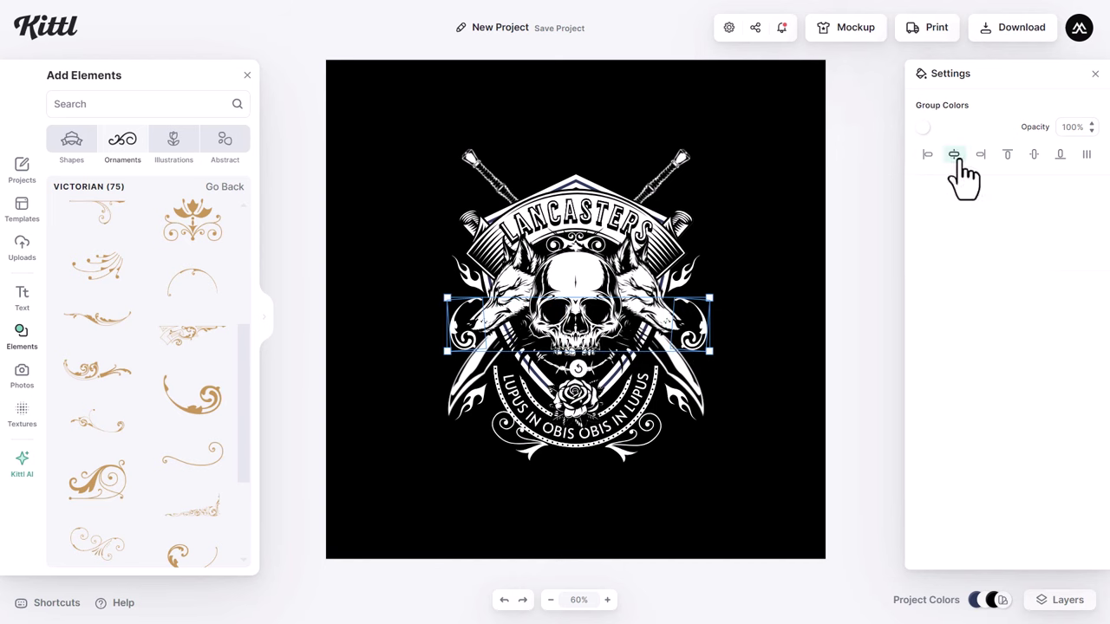
{"action": "left_click", "coordinate": [754, 338]}
Add a white swirl above the LANCASTERS banner, tilted about 24 degrees.
{"action": "scroll", "coordinate": [241, 412], "scroll_direction": "down", "scroll_amount": 1}
{"action": "left_click", "coordinate": [121, 461]}
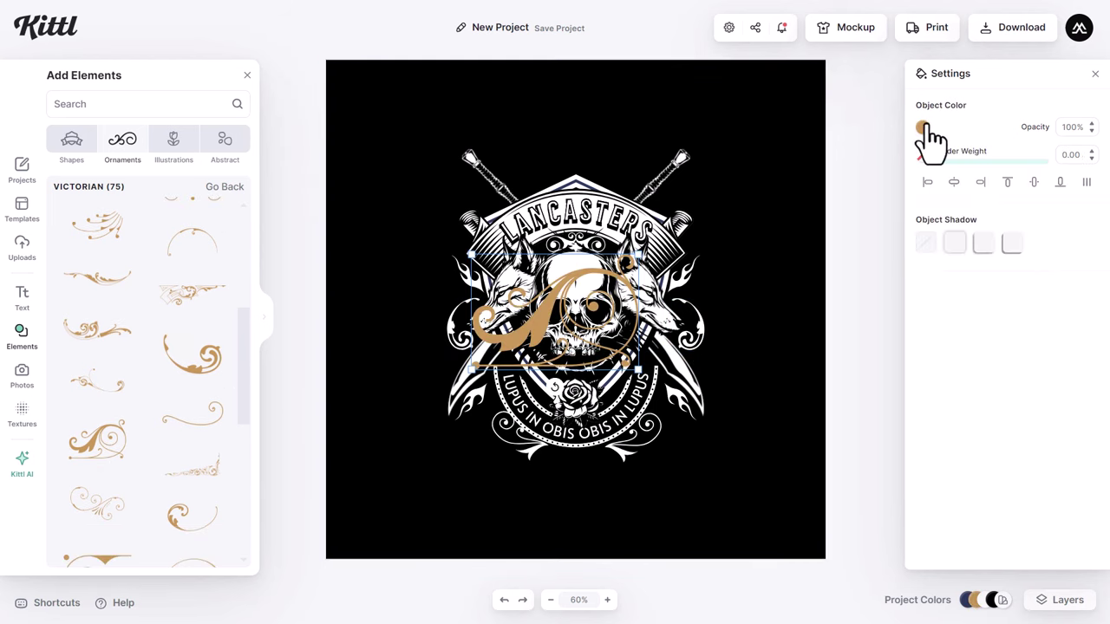
{"action": "left_click", "coordinate": [923, 128]}
{"action": "left_click", "coordinate": [746, 407]}
{"action": "left_click_drag", "start_coordinate": [521, 329], "coordinate": [550, 146]}
{"action": "left_click_drag", "start_coordinate": [551, 184], "coordinate": [609, 178]}
Group the two mirrored swirls above LANCASTERS.
{"action": "right_click", "coordinate": [621, 172]}
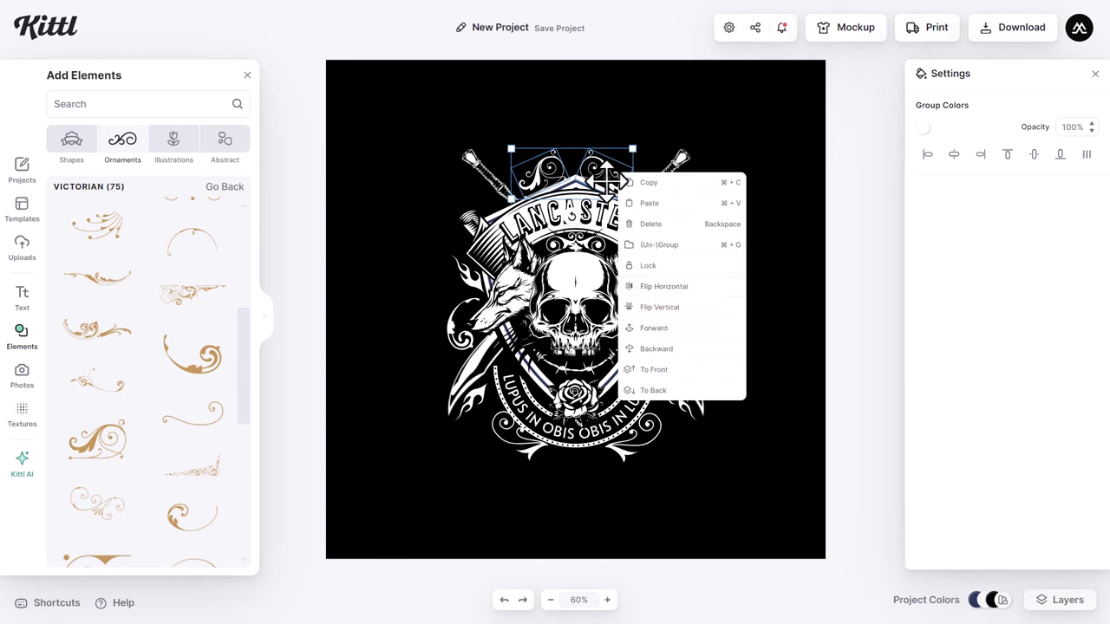
{"action": "left_click", "coordinate": [659, 243]}
{"action": "left_click", "coordinate": [768, 256]}
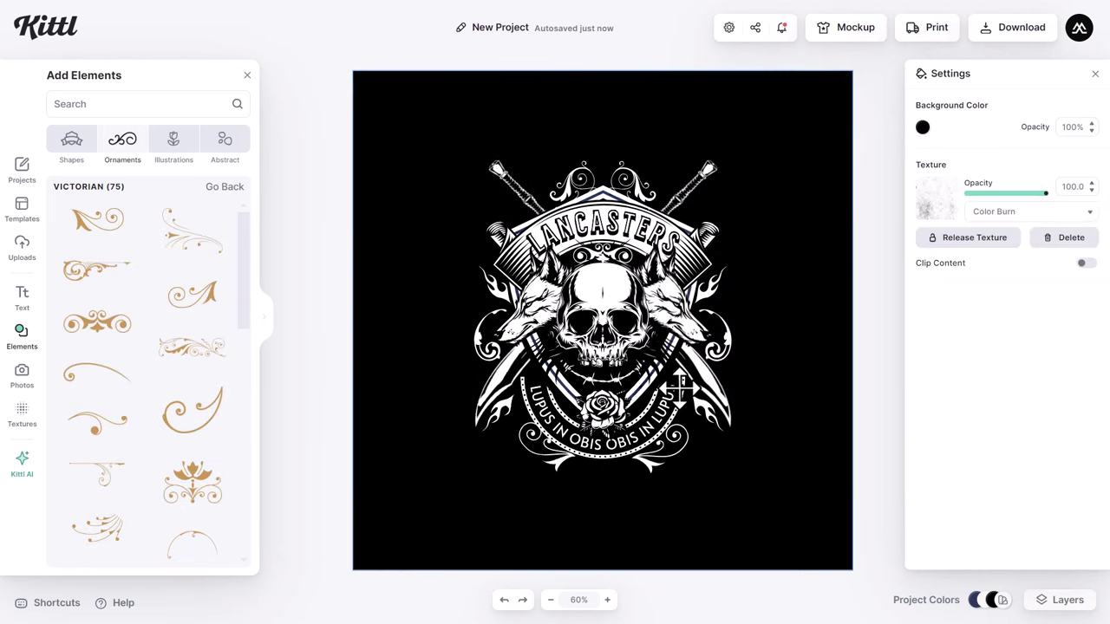
Give the skull a black drop shadow with angle 90°, offset 28 and blur 30.
{"action": "left_click", "coordinate": [606, 297]}
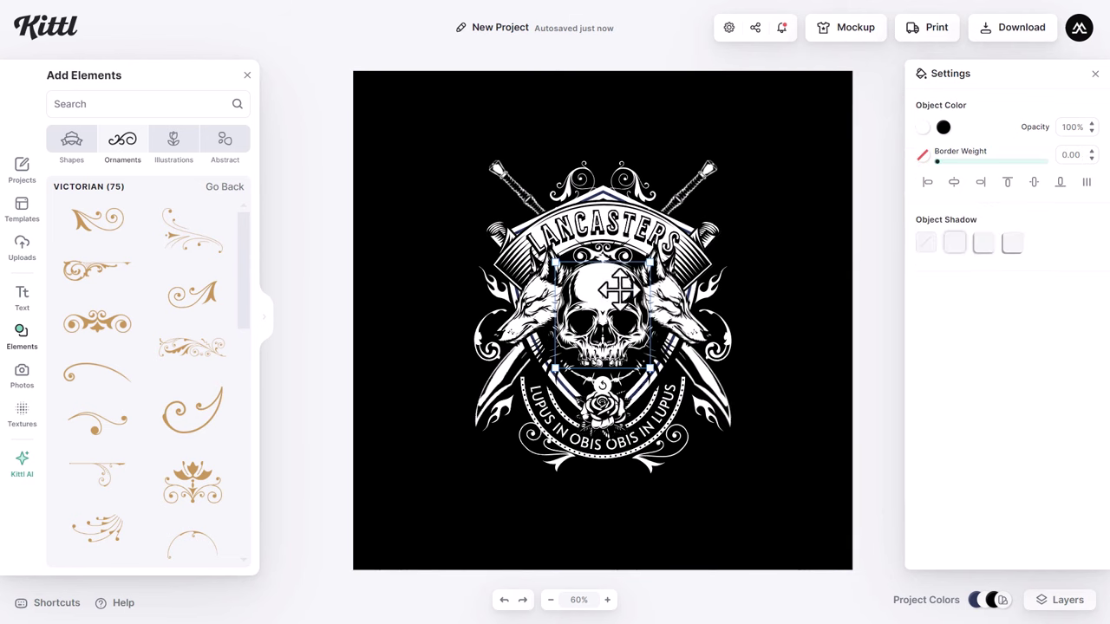
{"action": "left_click", "coordinate": [1012, 245]}
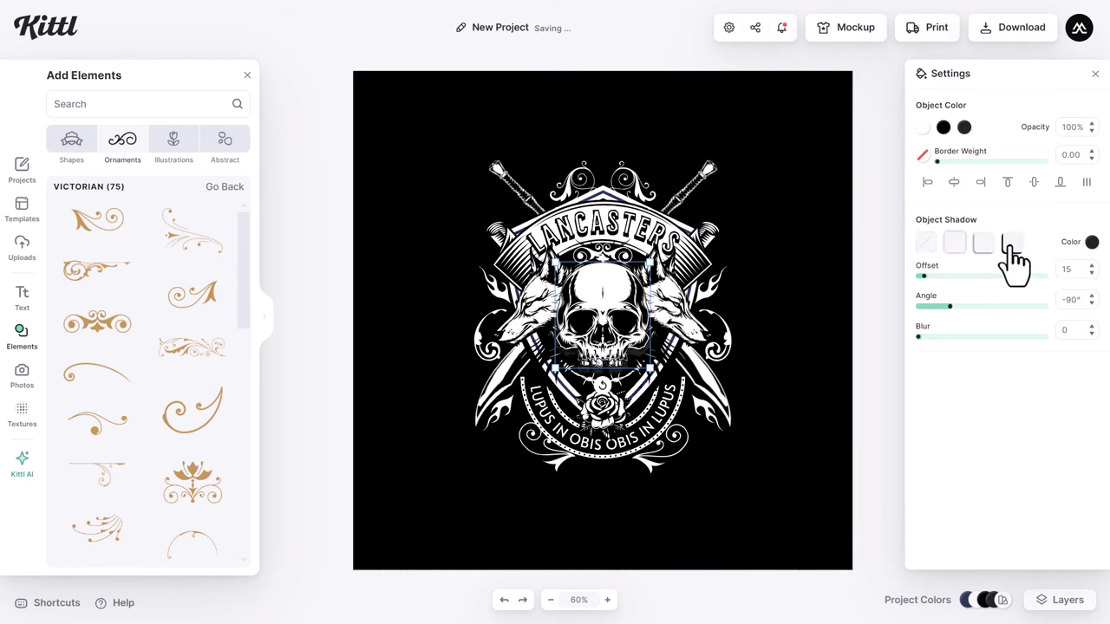
{"action": "left_click_drag", "start_coordinate": [952, 308], "coordinate": [1018, 304]}
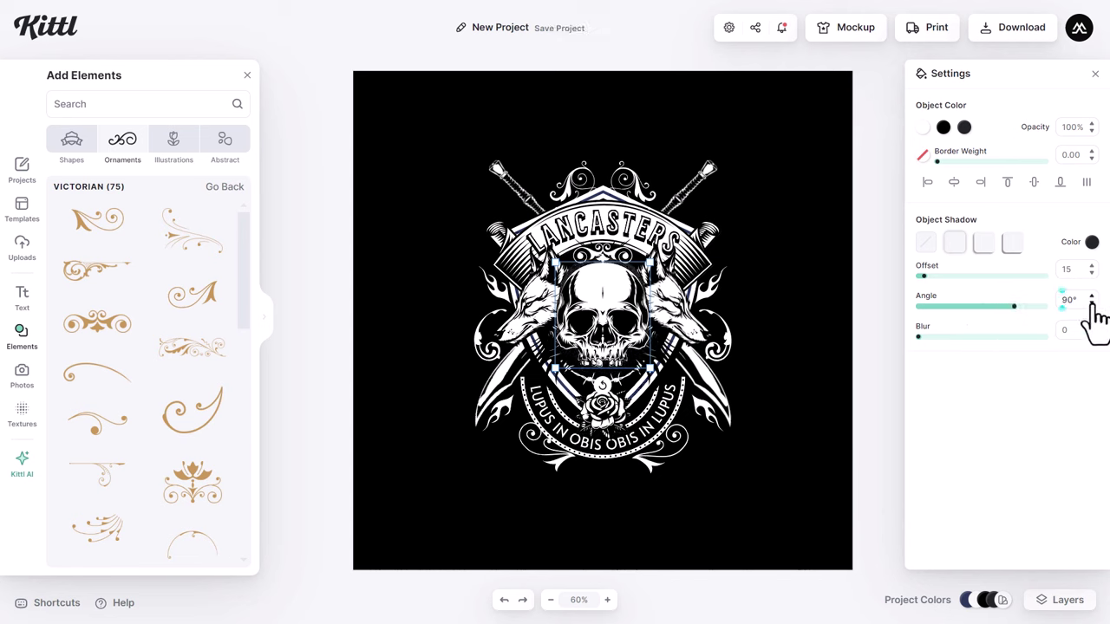
{"action": "mouse_move", "coordinate": [919, 278]}
{"action": "left_mouse_down"}
{"action": "mouse_move", "coordinate": [952, 283]}
{"action": "mouse_move", "coordinate": [929, 286]}
{"action": "left_mouse_up"}
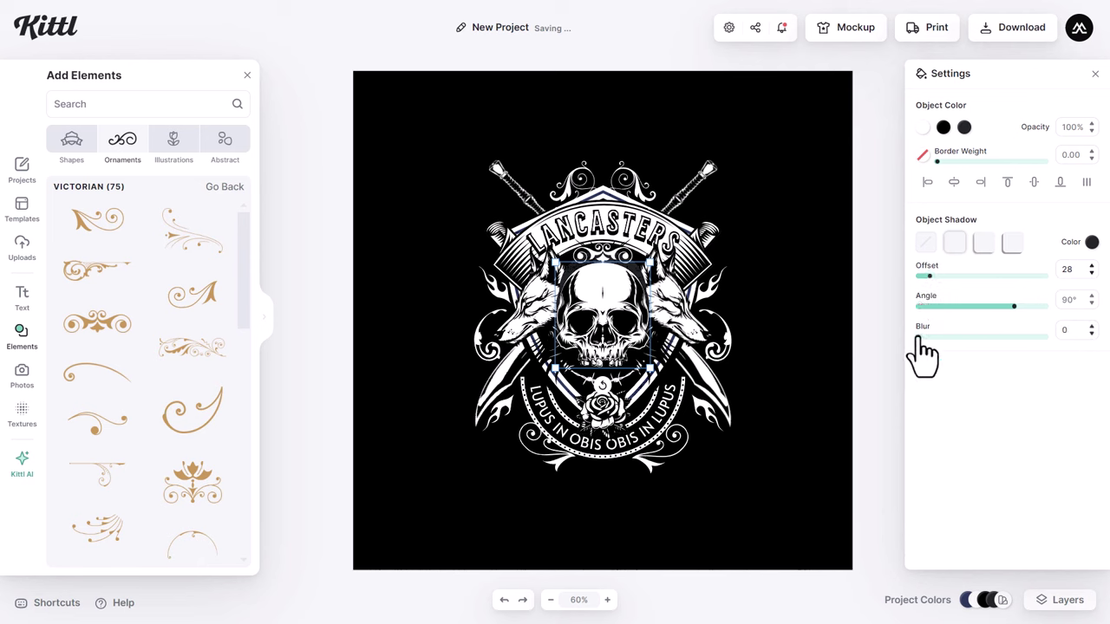
{"action": "left_click_drag", "start_coordinate": [919, 336], "coordinate": [981, 336]}
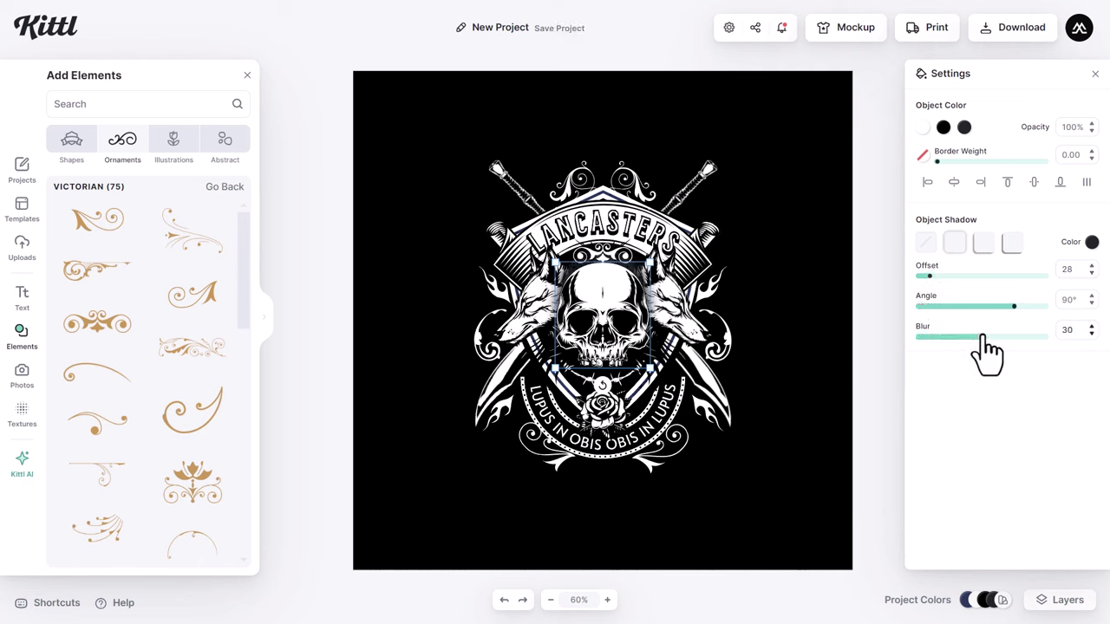
{"action": "left_click", "coordinate": [838, 354]}
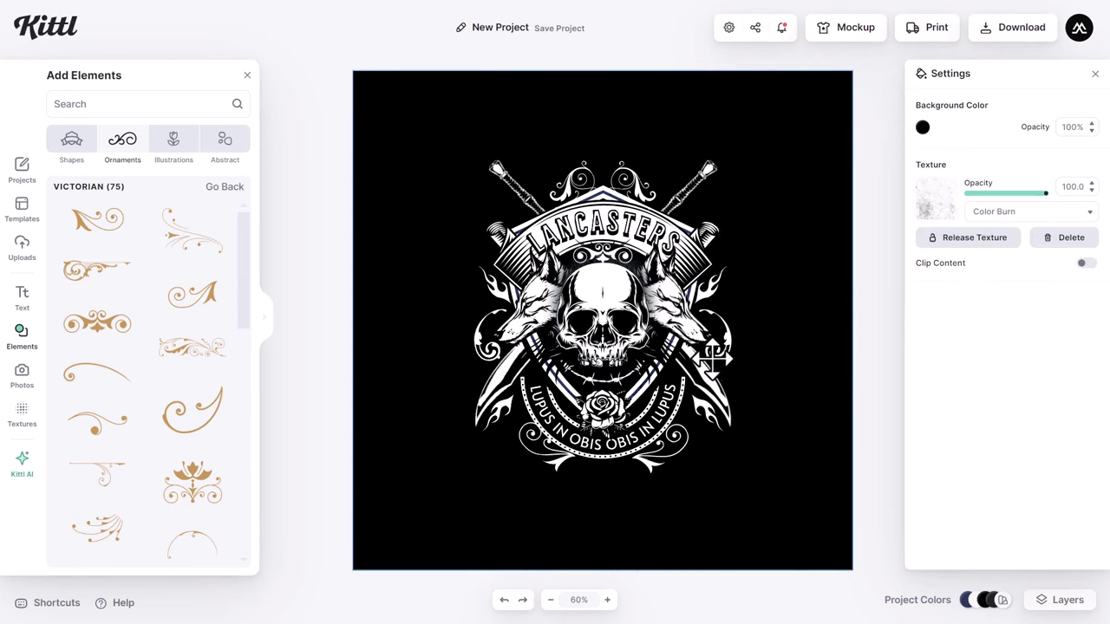
{"action": "left_click", "coordinate": [659, 312]}
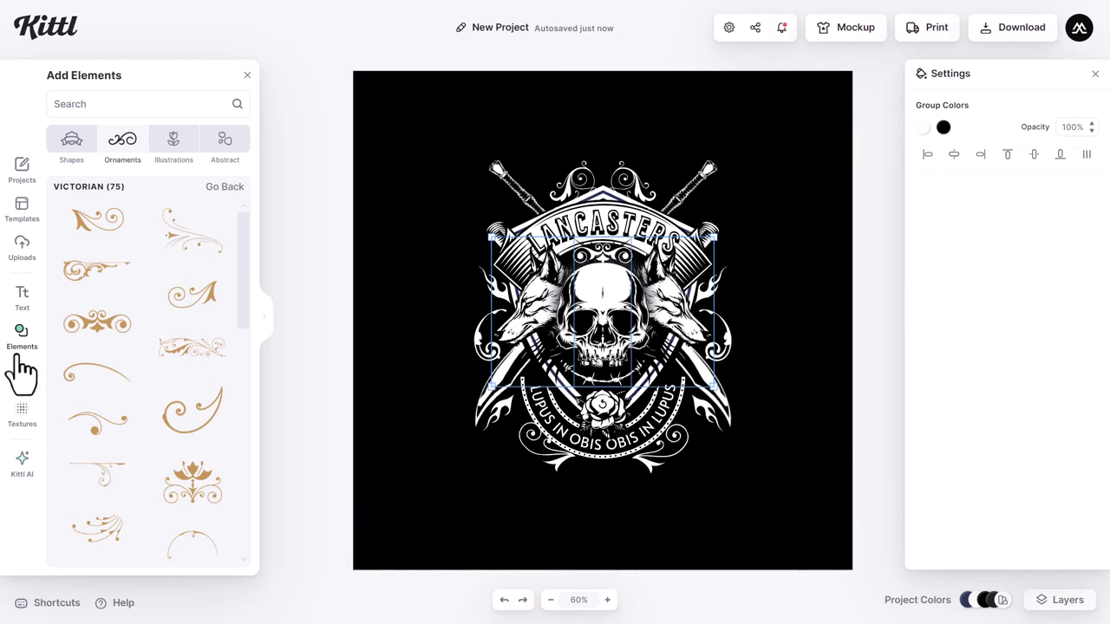
Overlay a grunge texture in Multiply blend mode, compare alternatives, and keep the first grunge.
{"action": "left_click", "coordinate": [22, 420]}
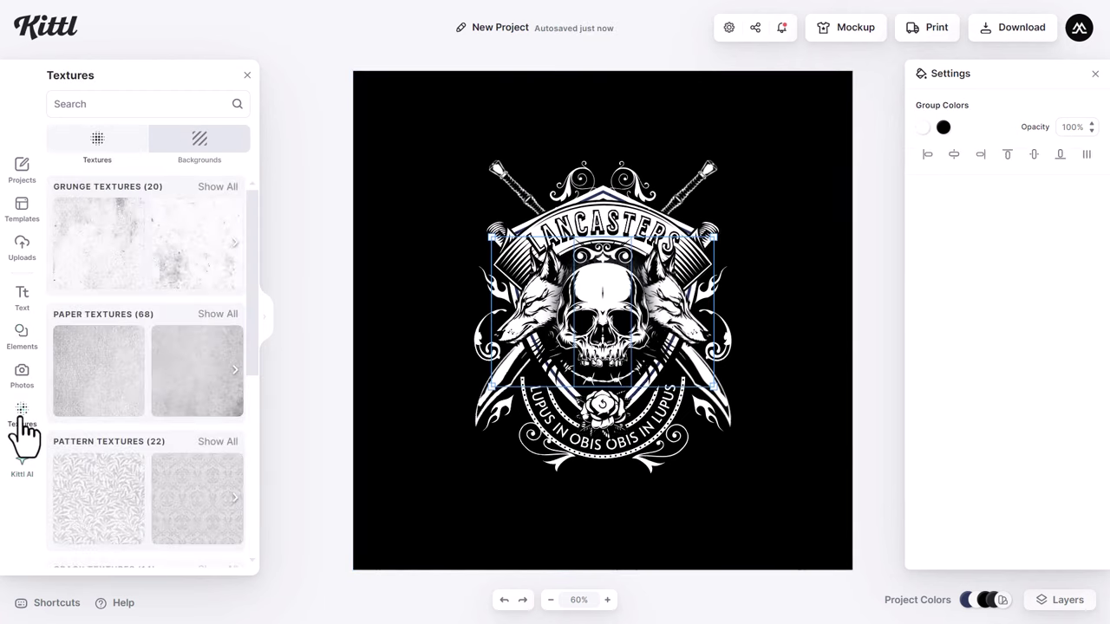
{"action": "left_click", "coordinate": [104, 239]}
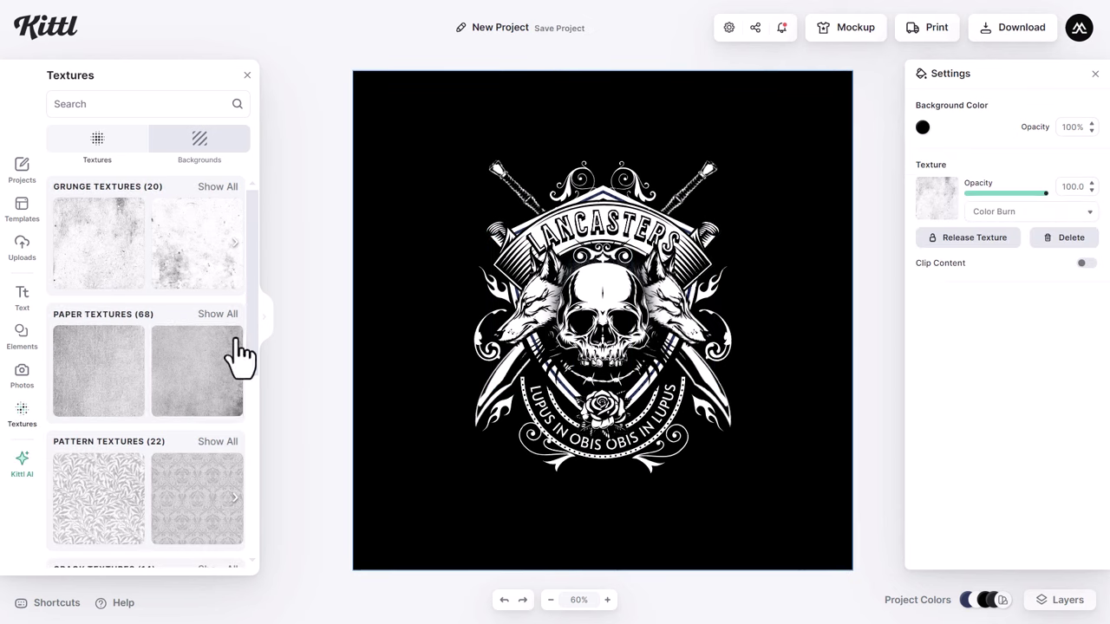
{"action": "left_click", "coordinate": [999, 212]}
{"action": "left_click", "coordinate": [993, 290]}
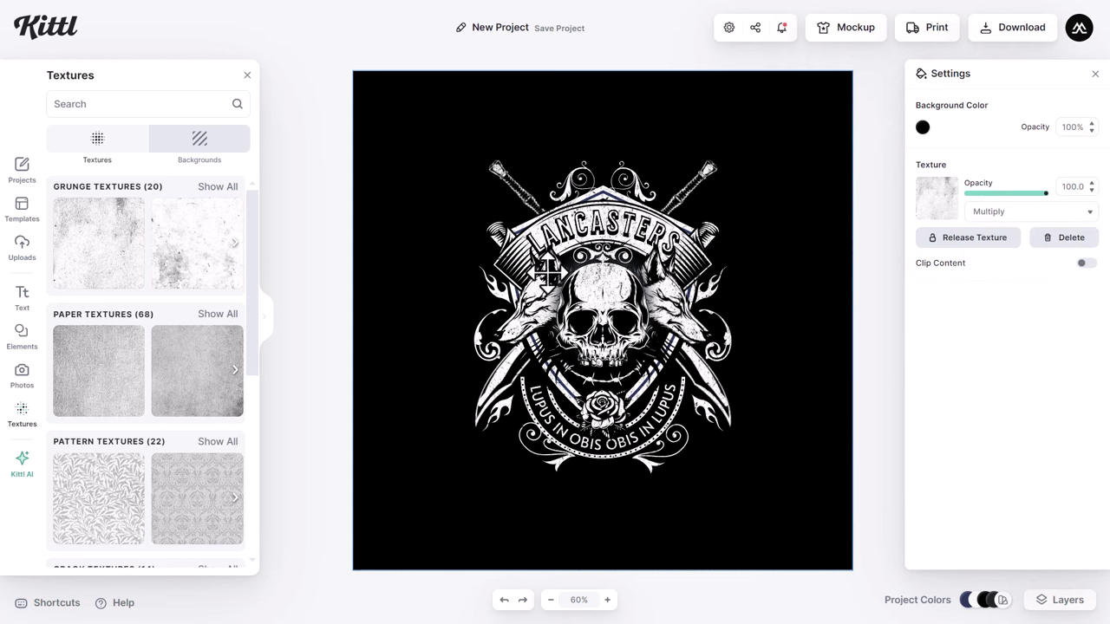
{"action": "left_click", "coordinate": [193, 273]}
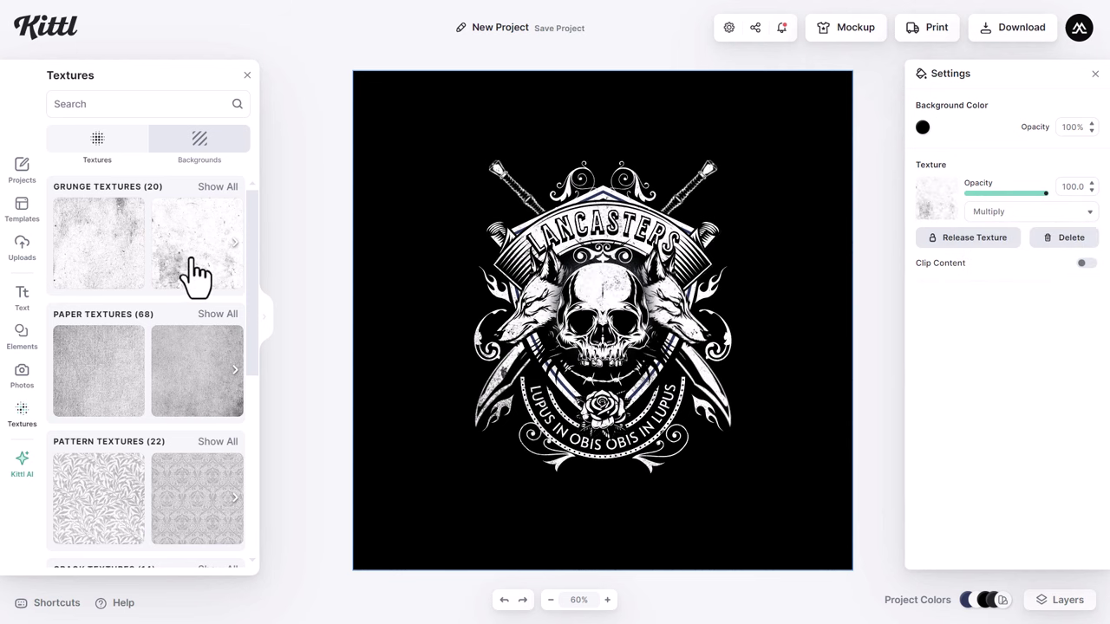
{"action": "left_click", "coordinate": [105, 484]}
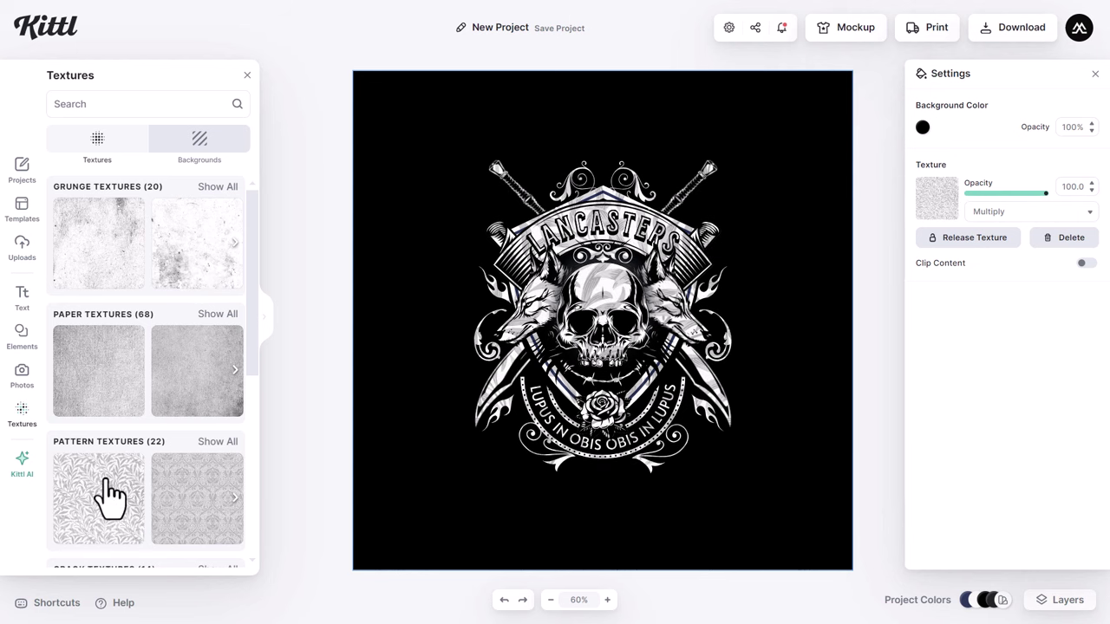
{"action": "left_click", "coordinate": [93, 261]}
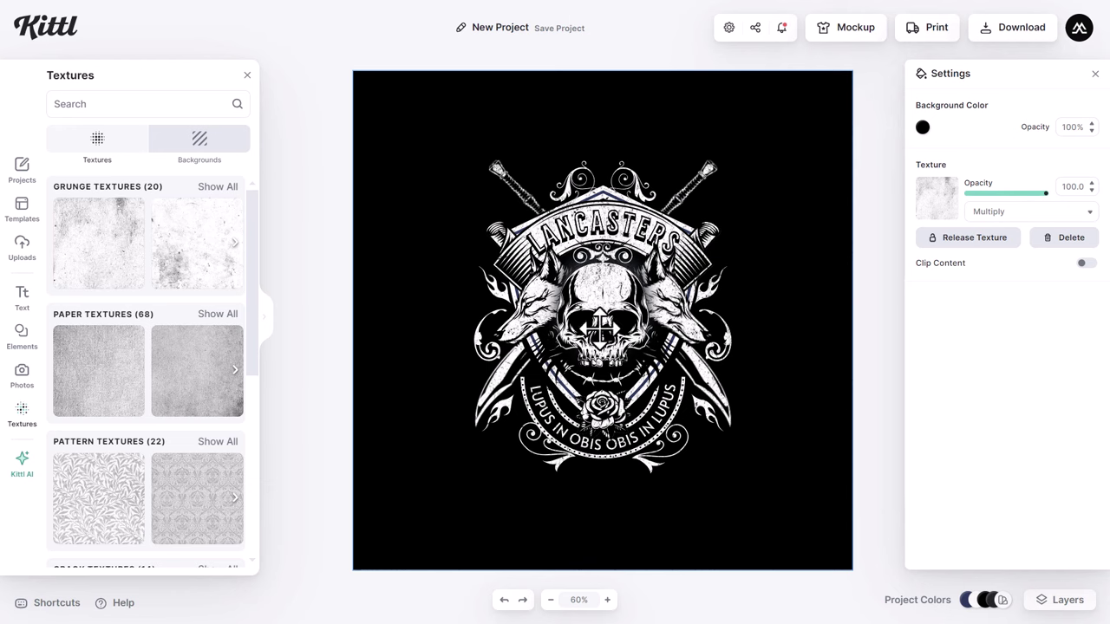